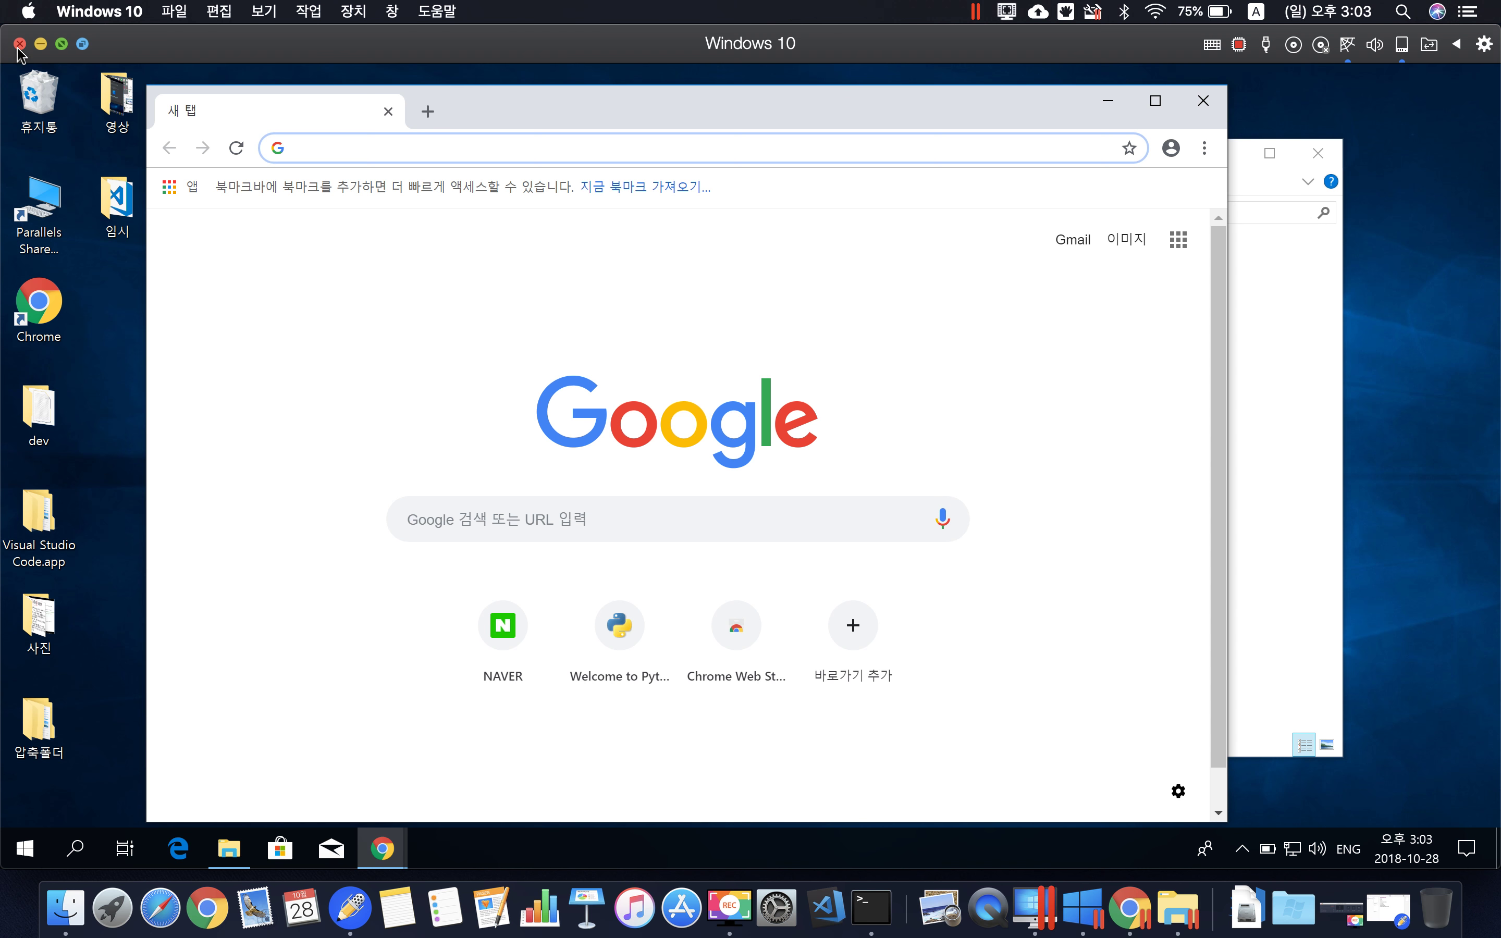
# Step: Close the Windows 10 virtual machine window and quit Parallels Desktop
pyautogui.click(18, 49)
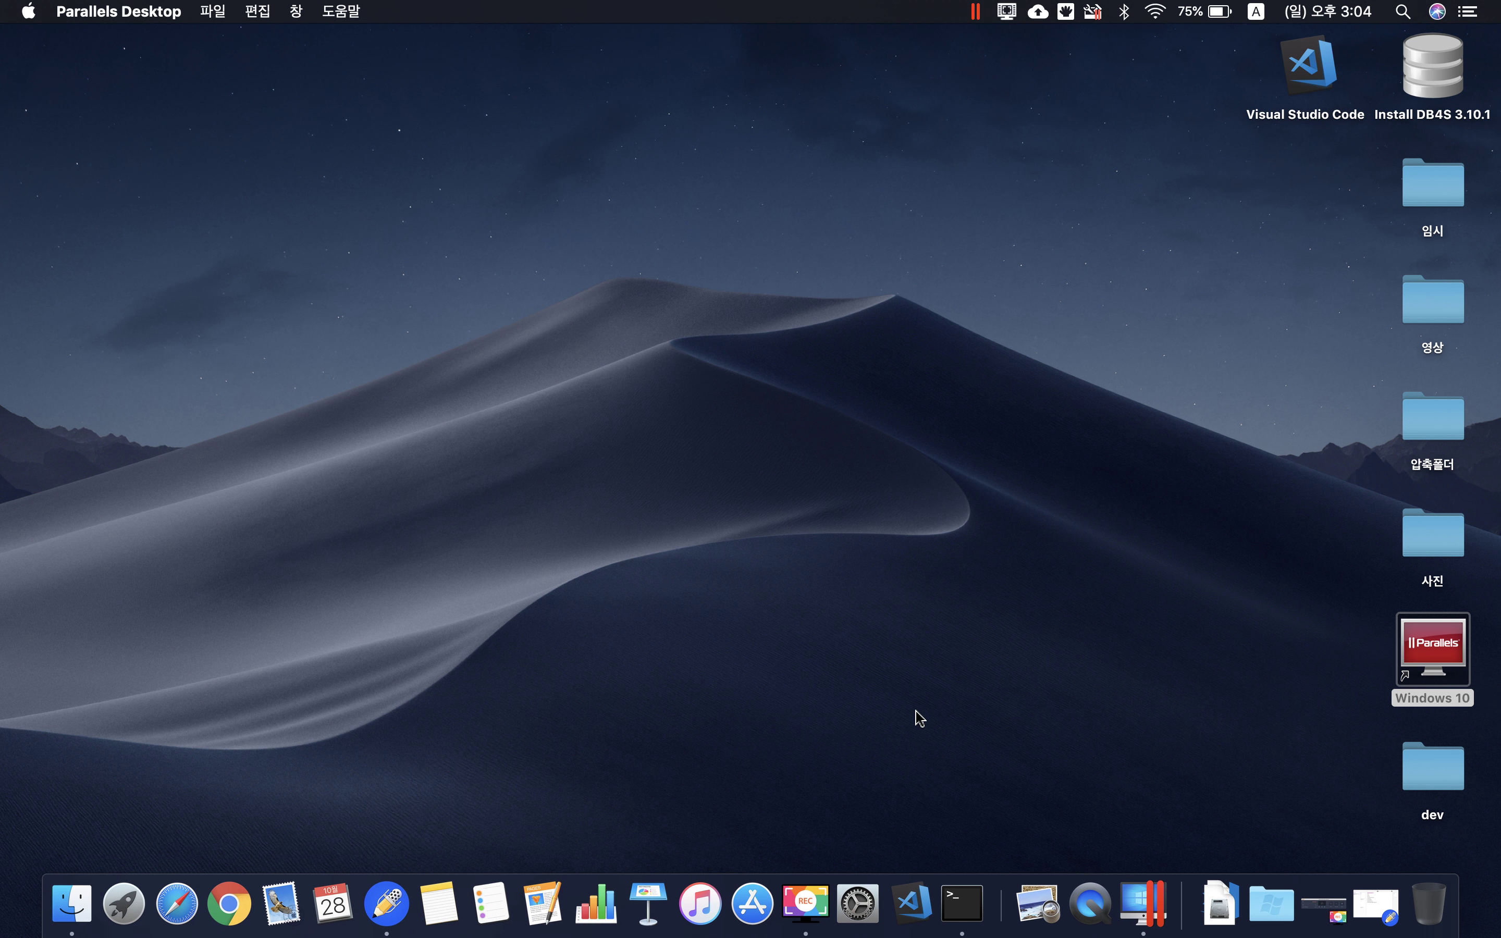
pyautogui.rightClick(1145, 915)
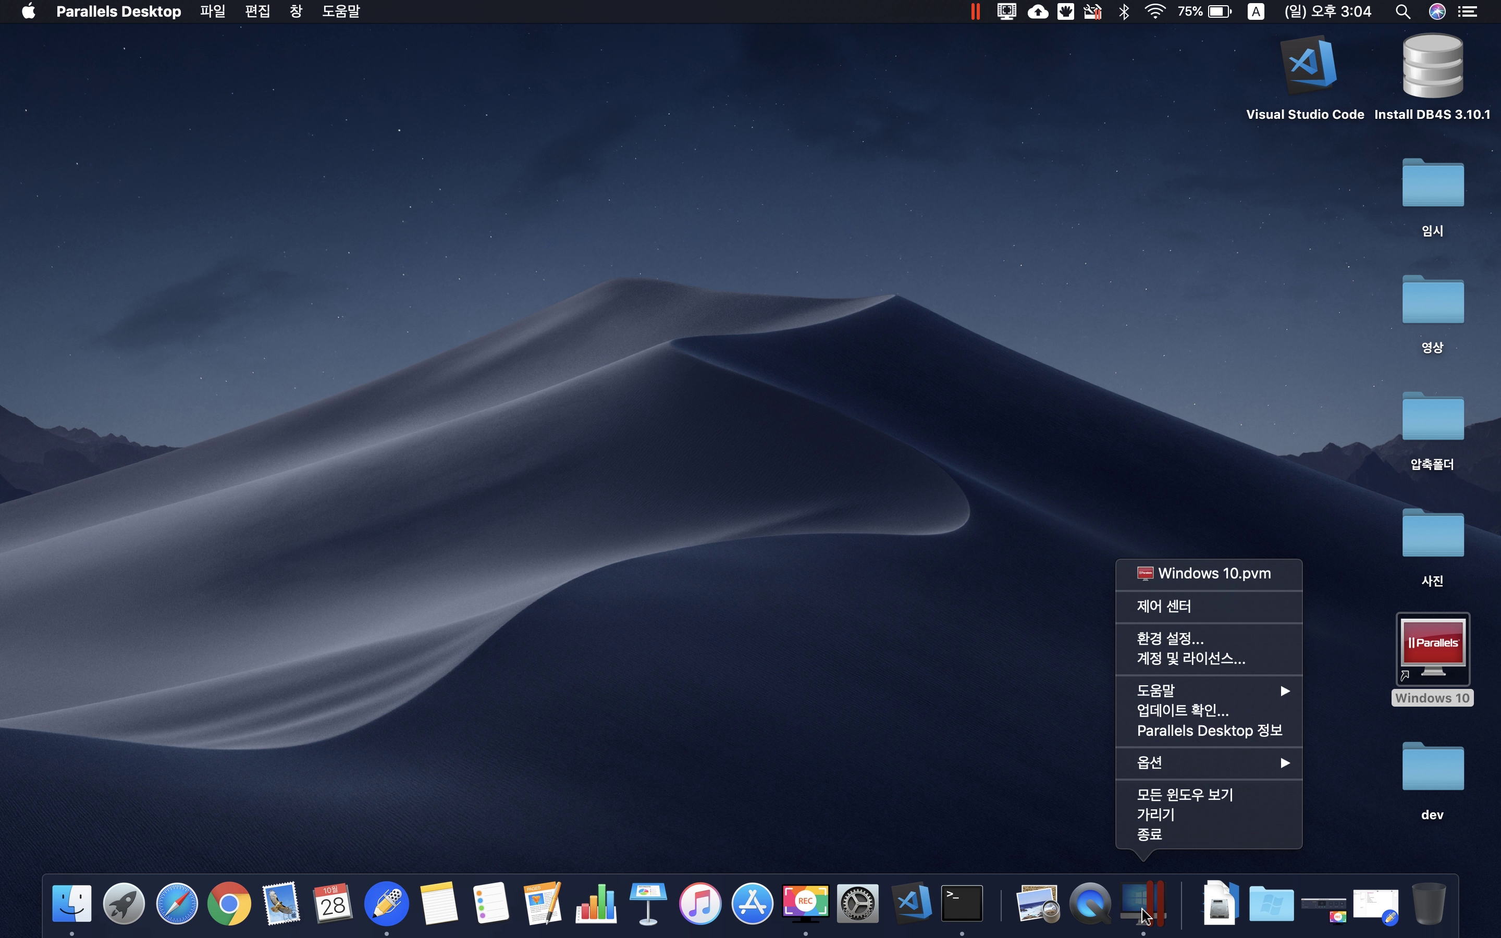
pyautogui.click(1167, 837)
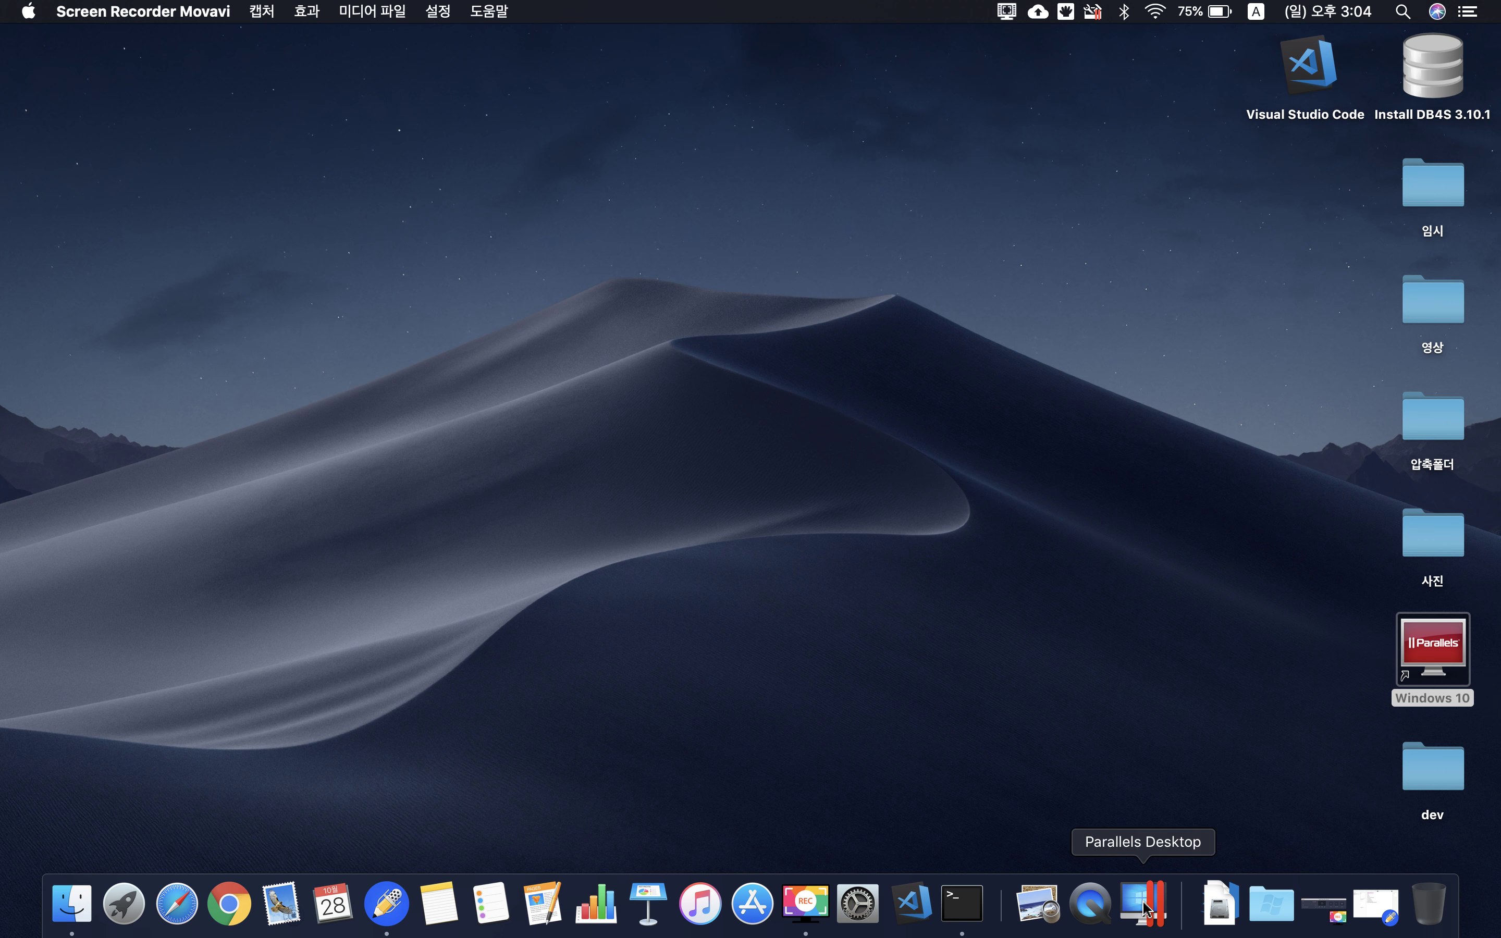
pyautogui.hotkey('ctrl', 'Left')
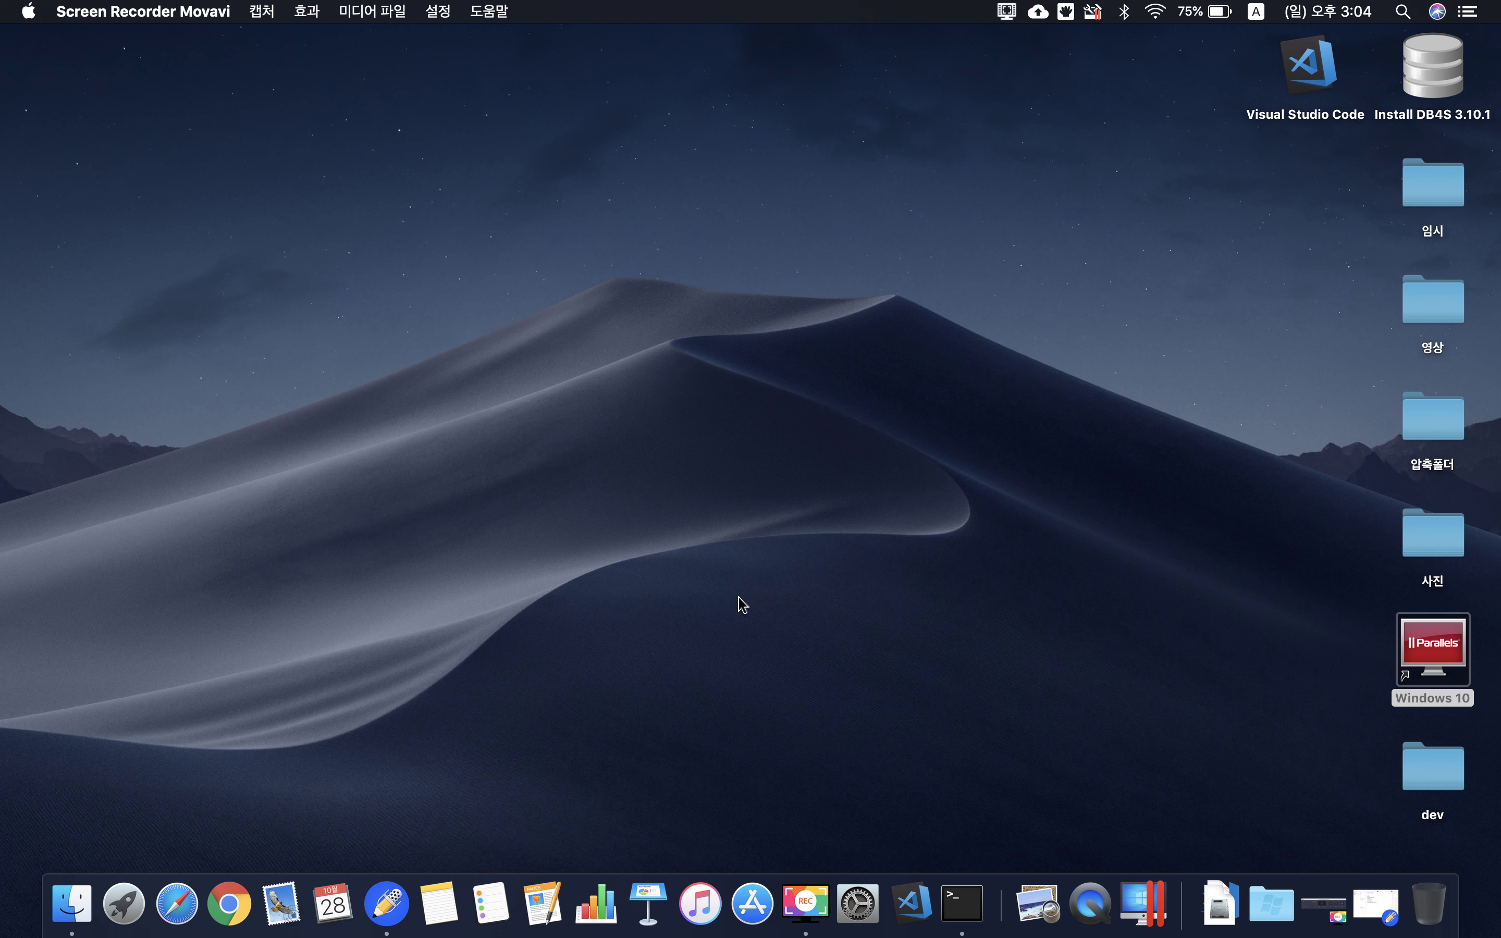
# Step: Bring up the Notability note, and open the trackpad's additional gesture settings to view the options for swiping between full-screen apps
pyautogui.click(385, 912)
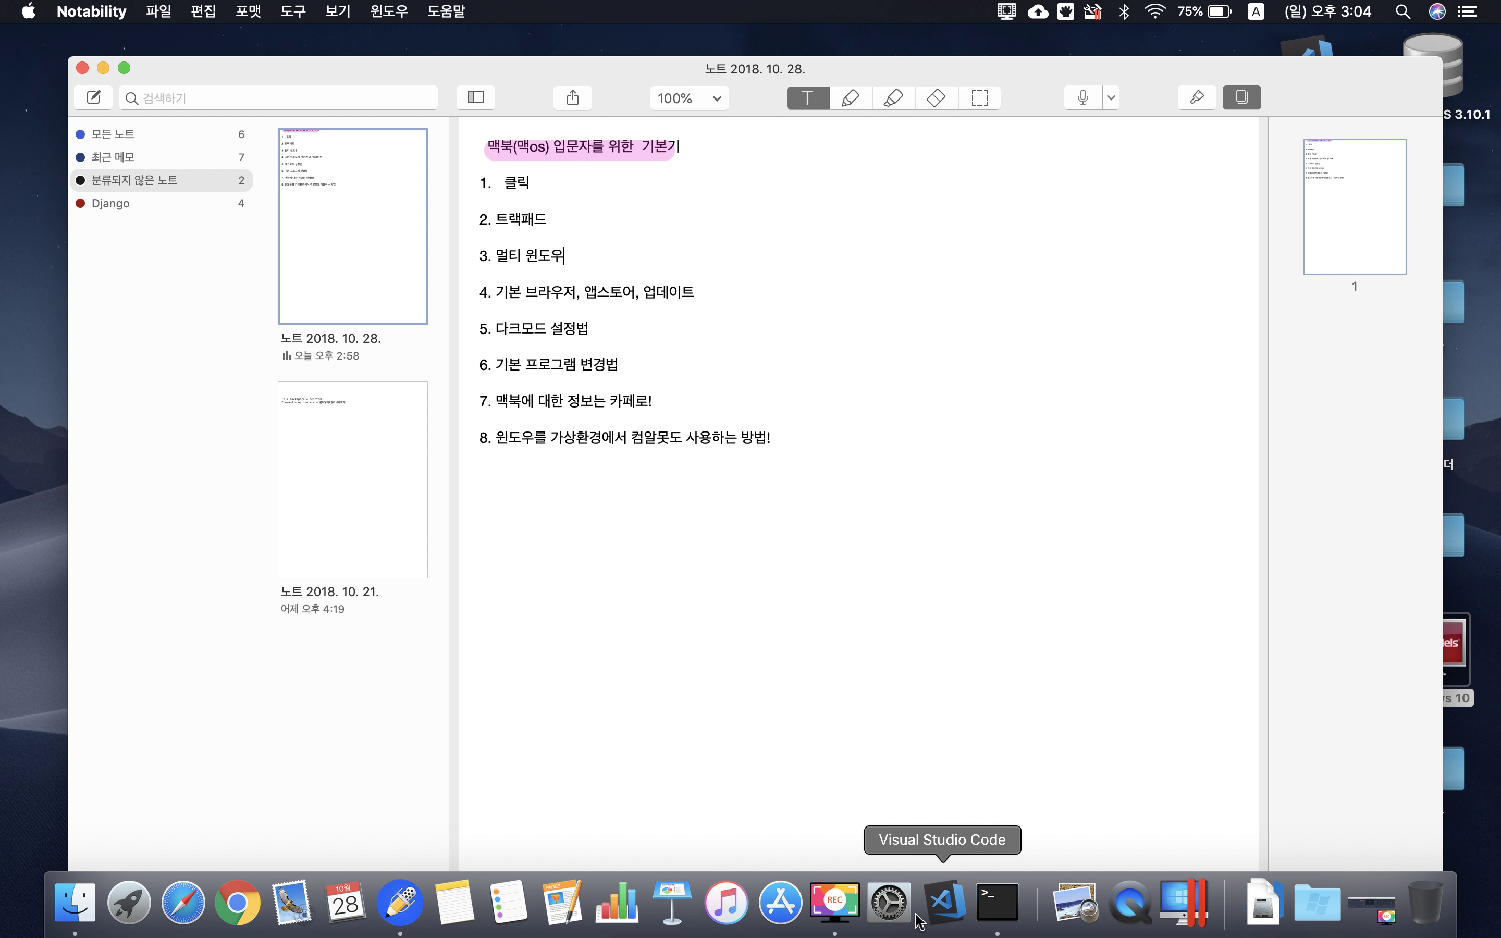
pyautogui.click(889, 903)
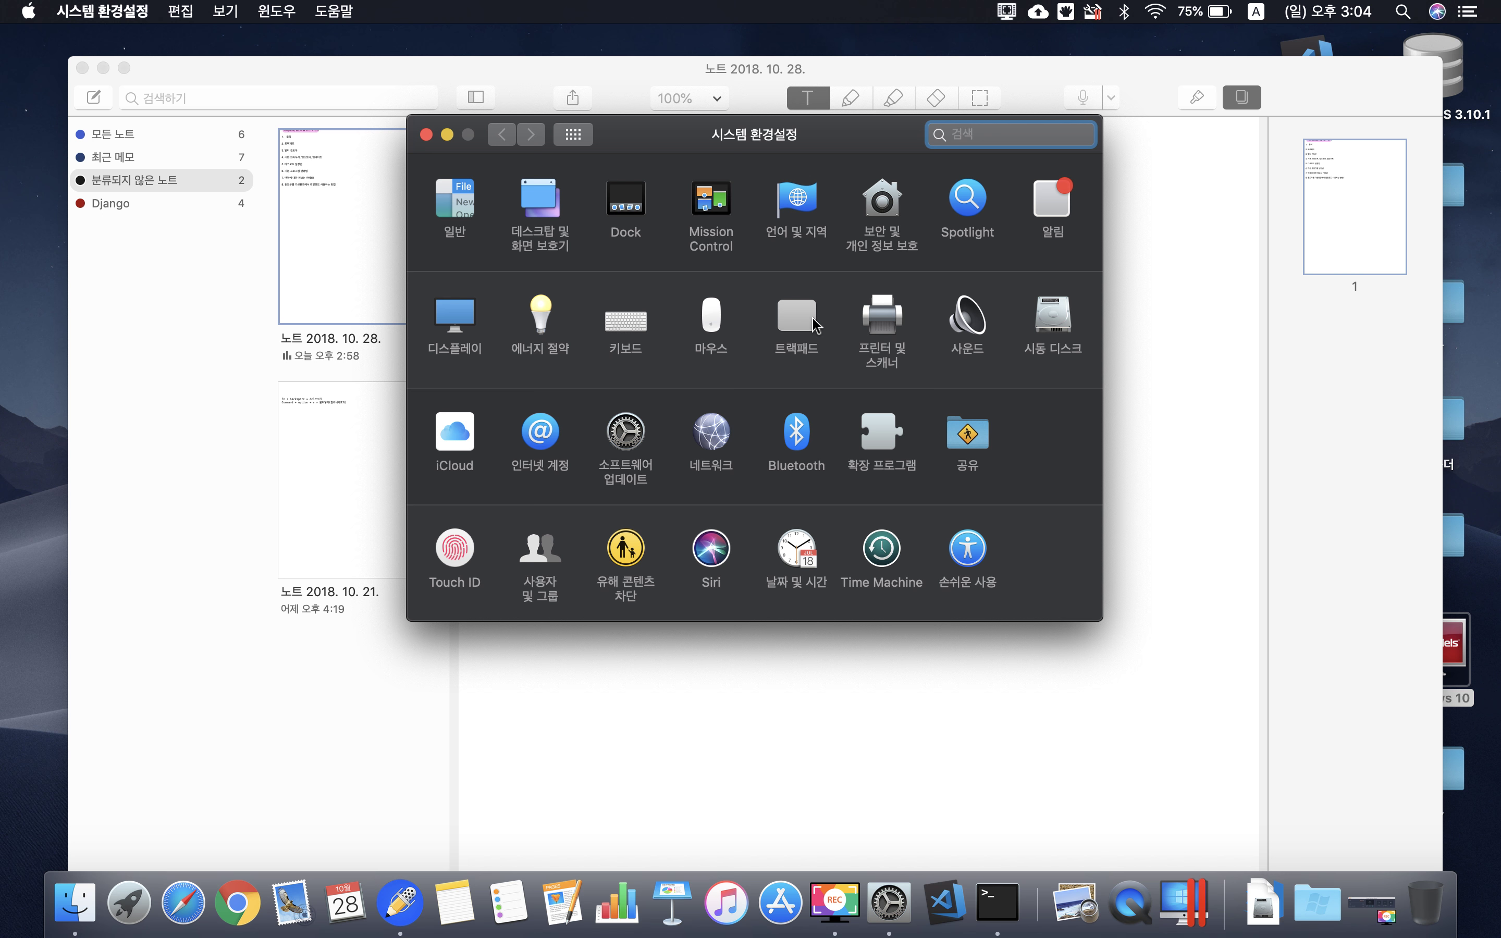
pyautogui.click(815, 324)
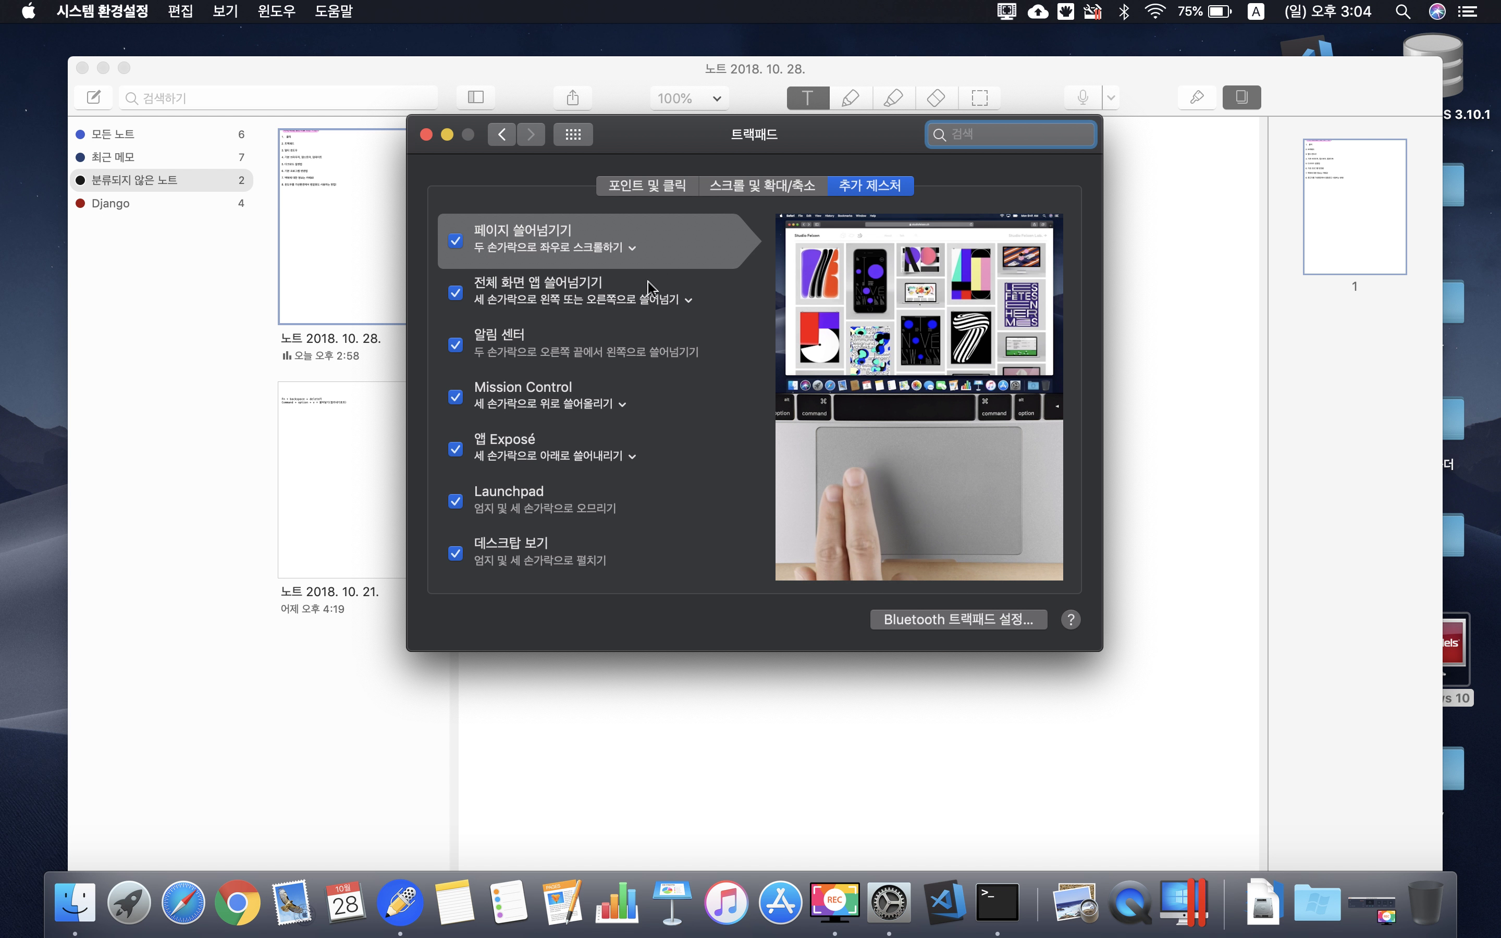
pyautogui.click(652, 295)
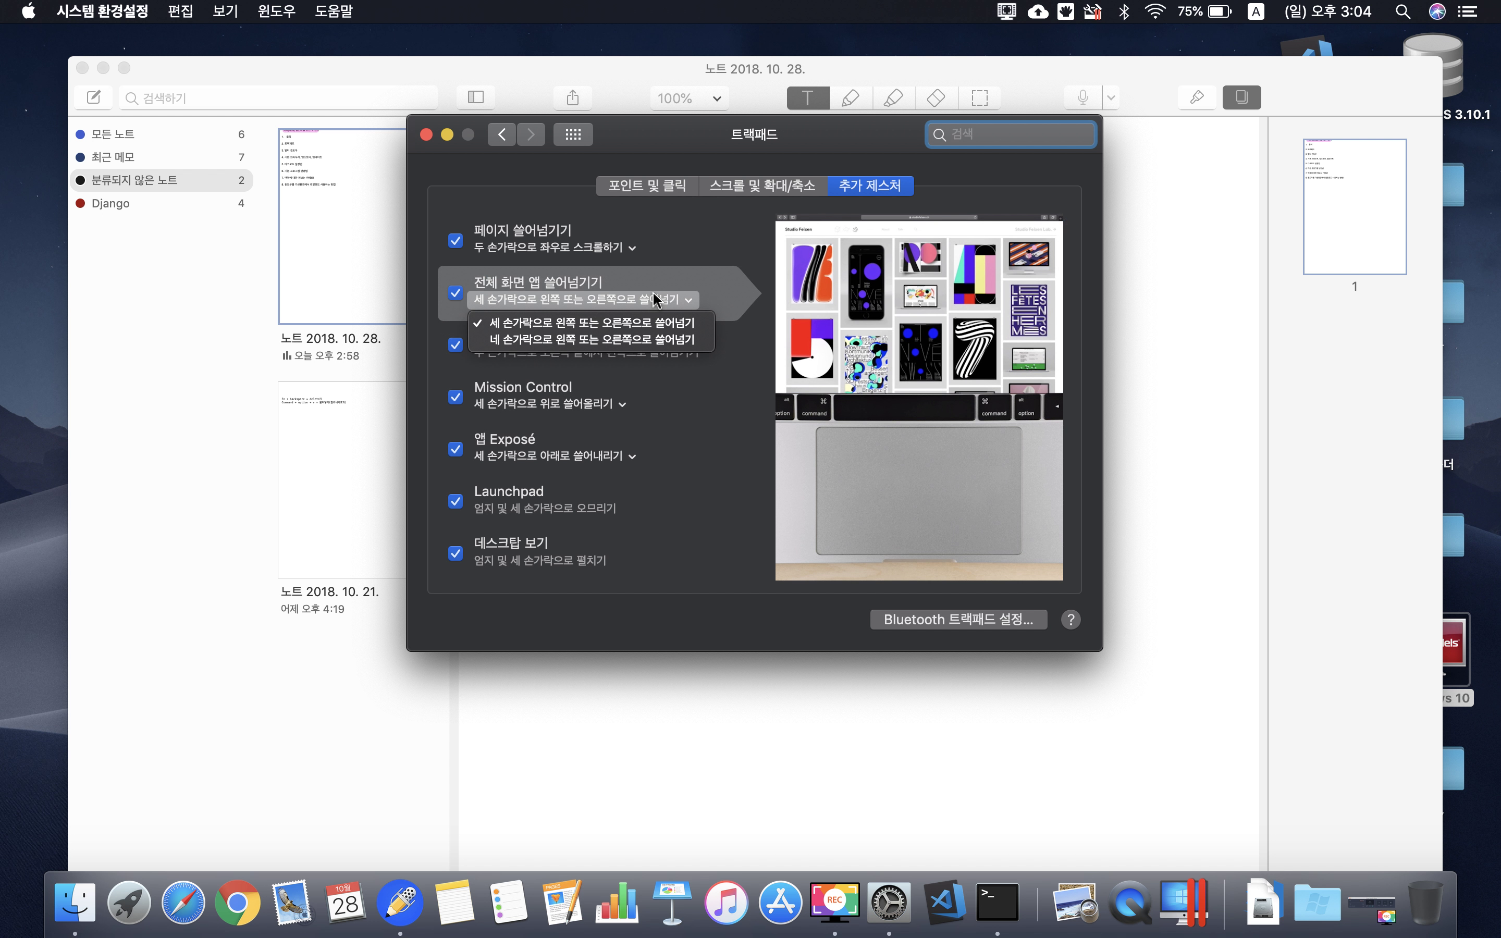
pyautogui.click(732, 439)
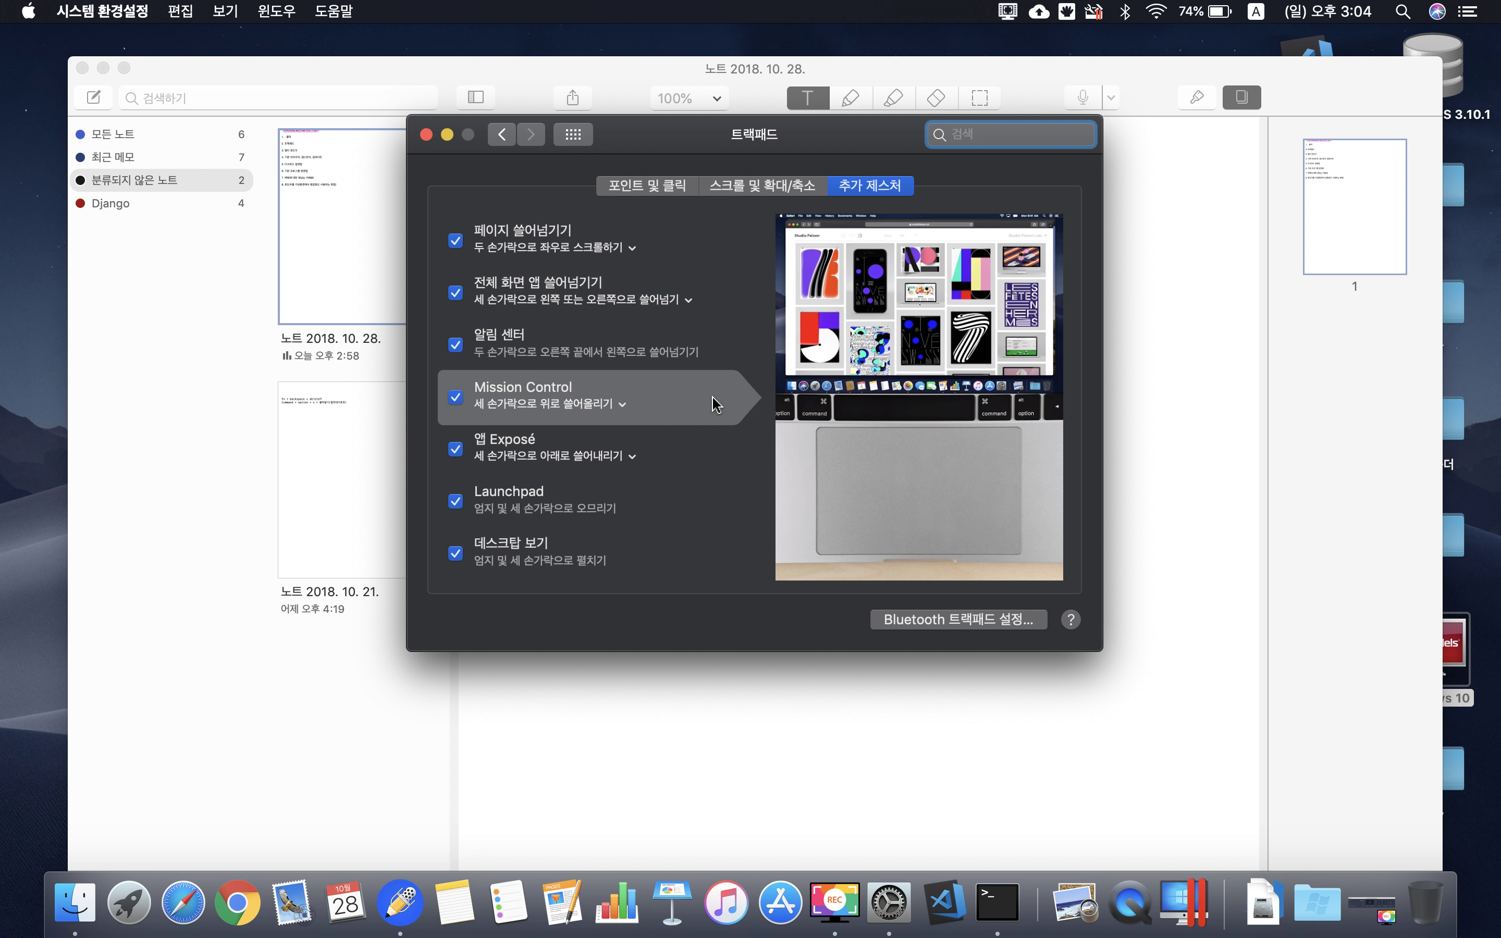
# Step: Show the Mission Control overview, add a fifth desktop and return to the current desktop
pyautogui.hotkey('ctrl', 'Up')
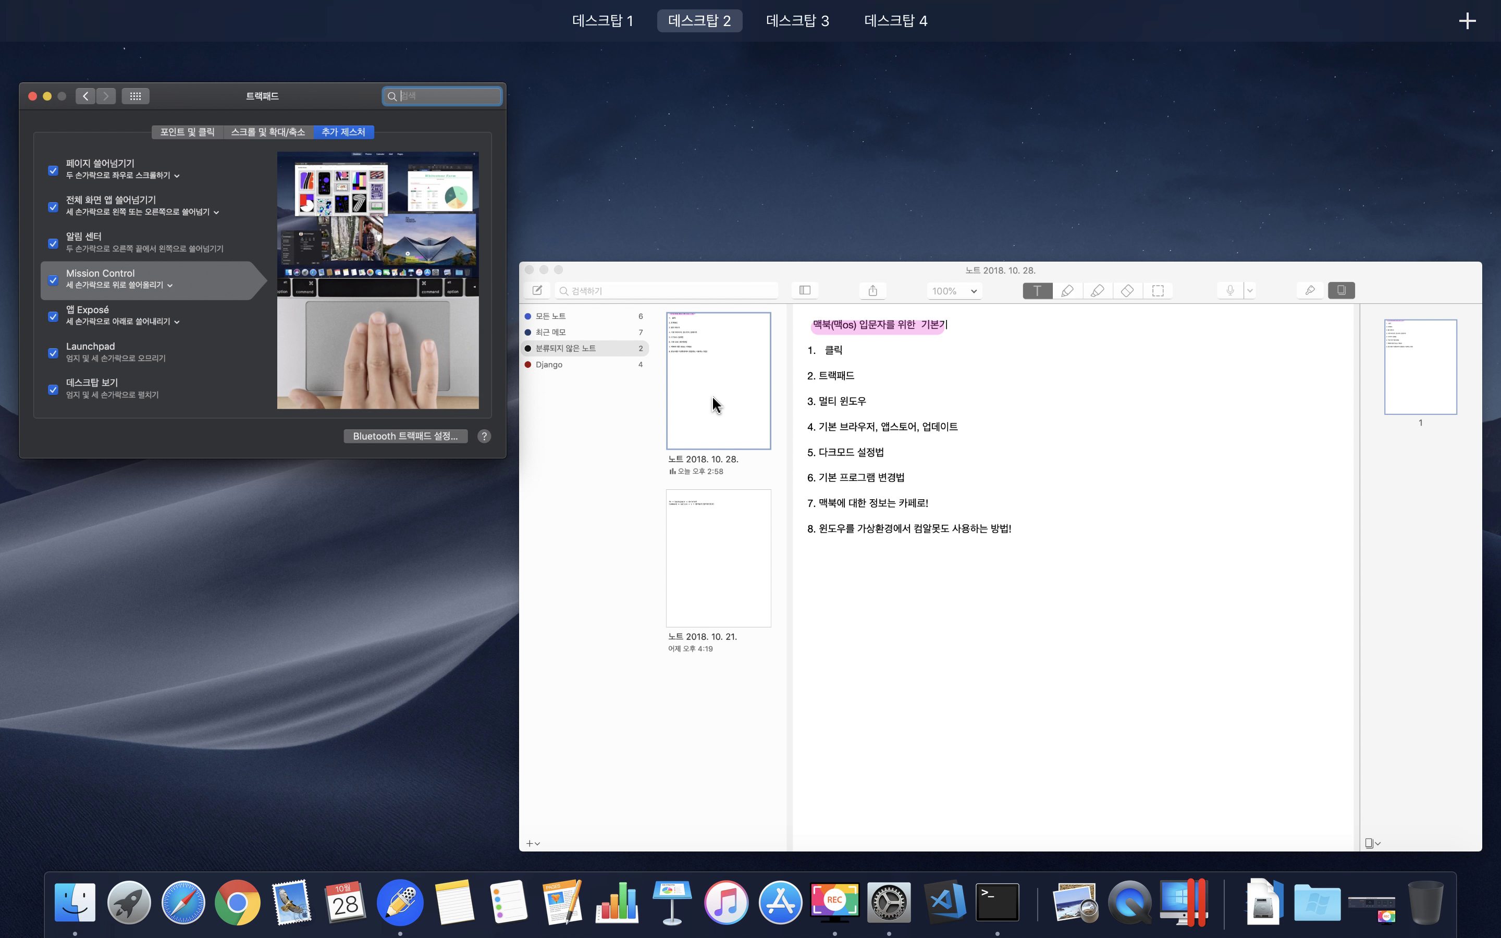
pyautogui.hotkey('ctrl', 'Up')
pyautogui.hotkey('ctrl', 'Up')
pyautogui.hotkey('ctrl', 'Up')
pyautogui.hotkey('ctrl', 'Up')
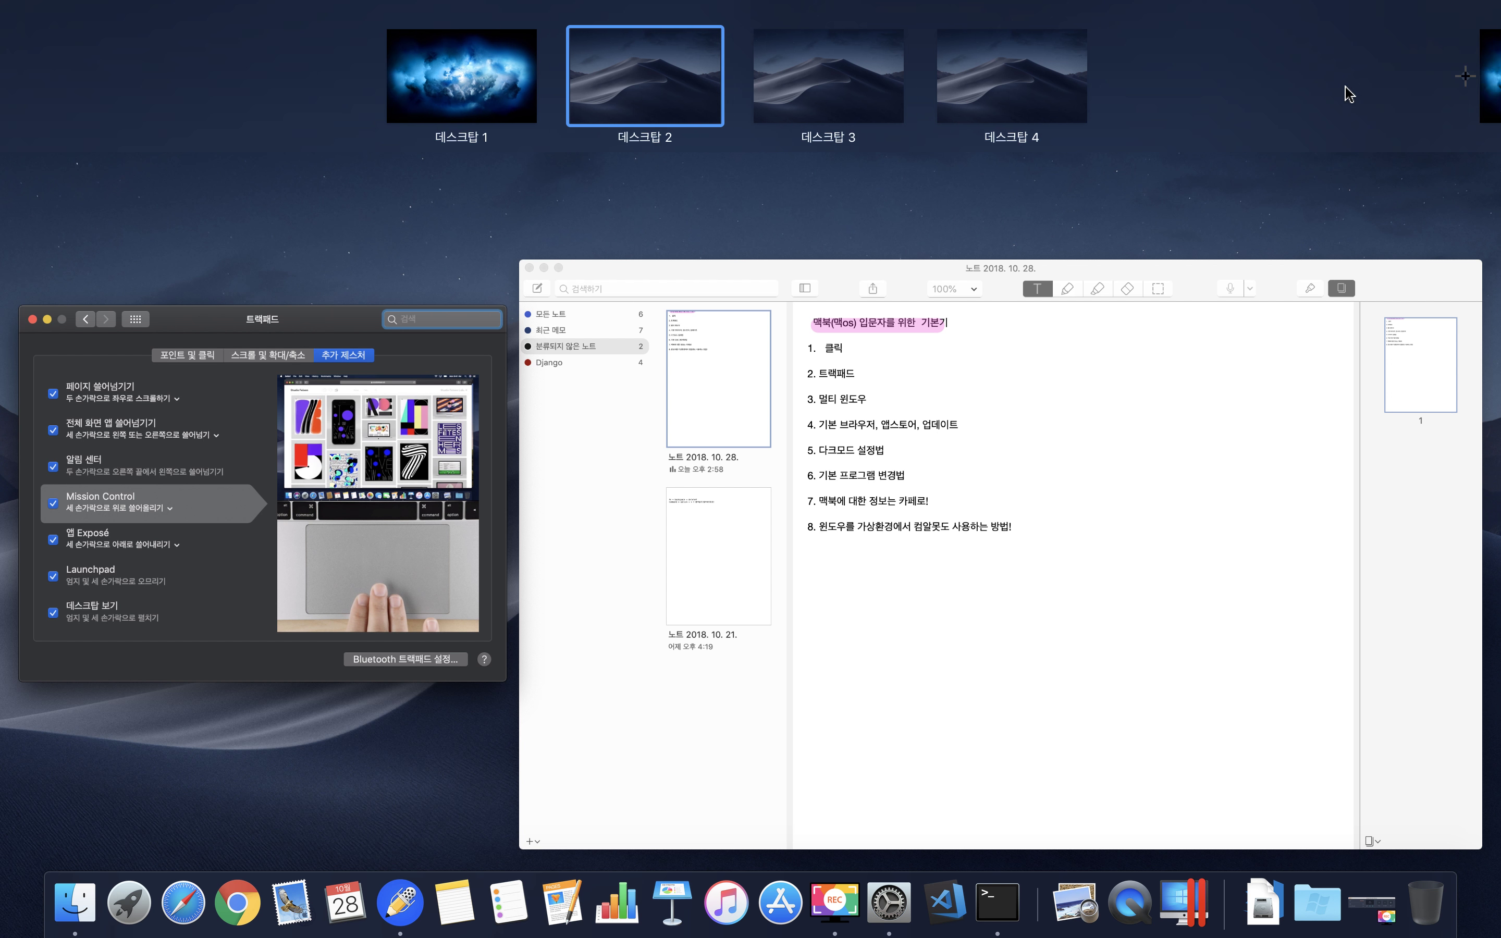
pyautogui.click(1476, 88)
pyautogui.hotkey('ctrl', 'Up')
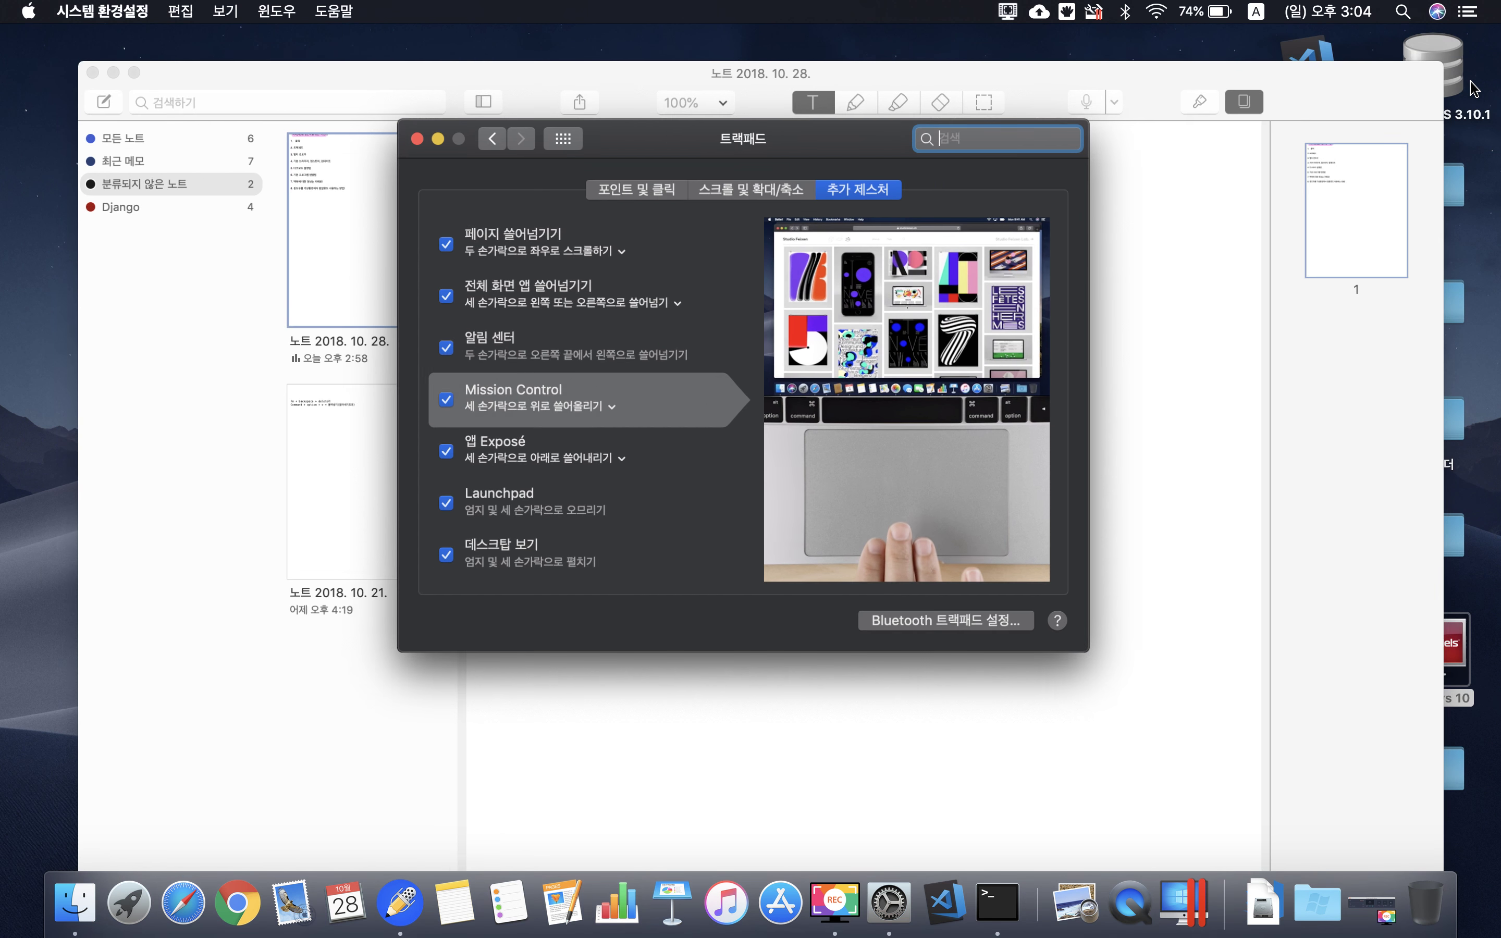
# Step: Bring the Notability note to the front through Mission Control and move its window slightly up and to the left
pyautogui.hotkey('ctrl', 'Up')
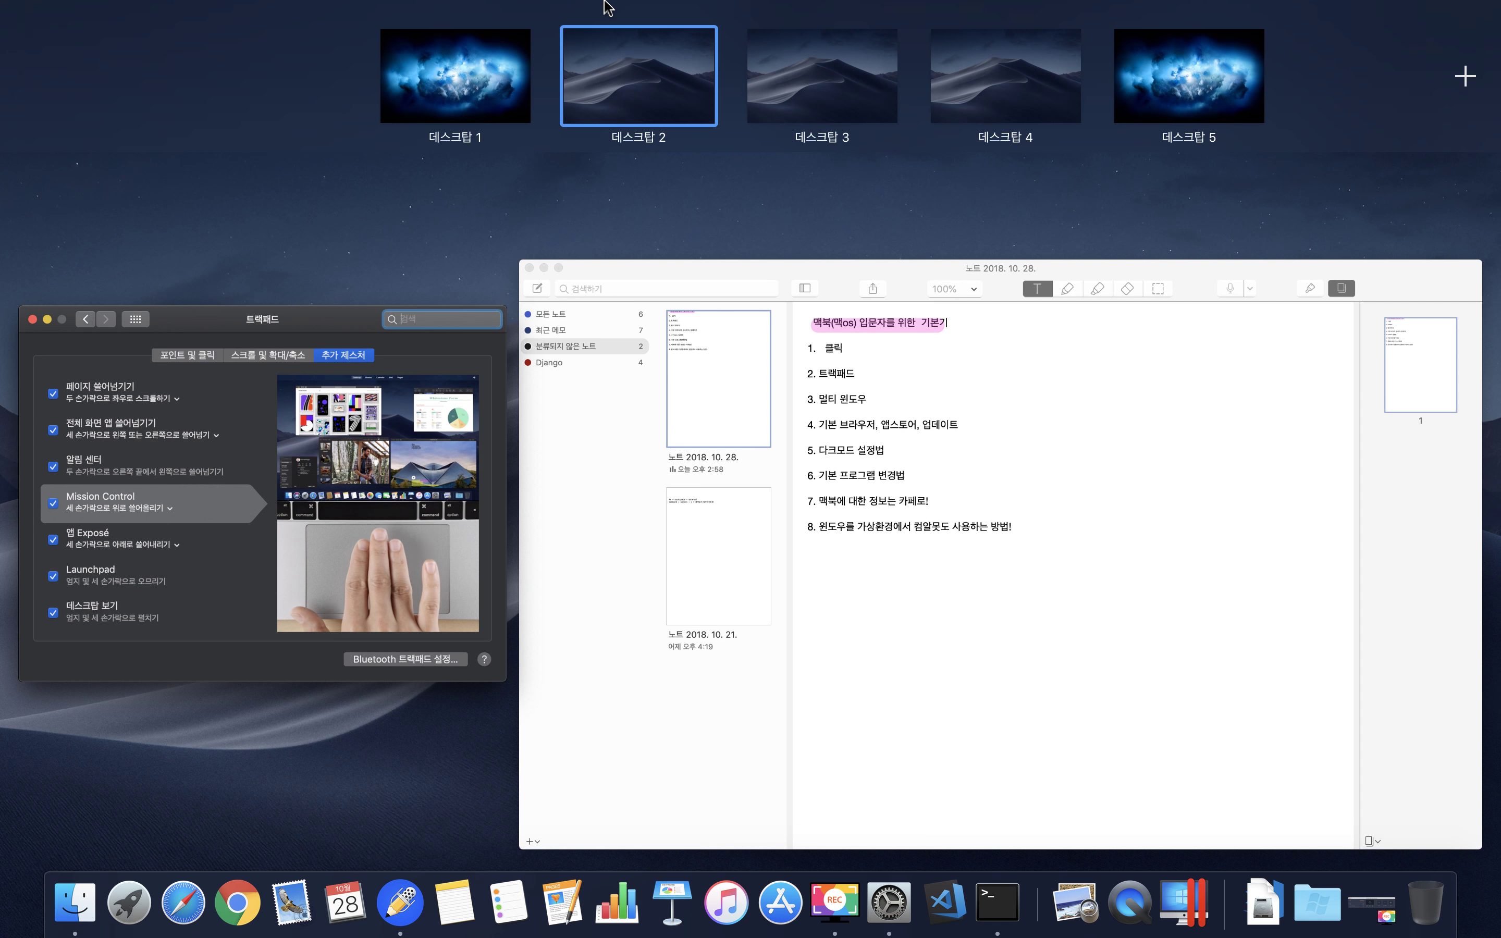
pyautogui.click(704, 294)
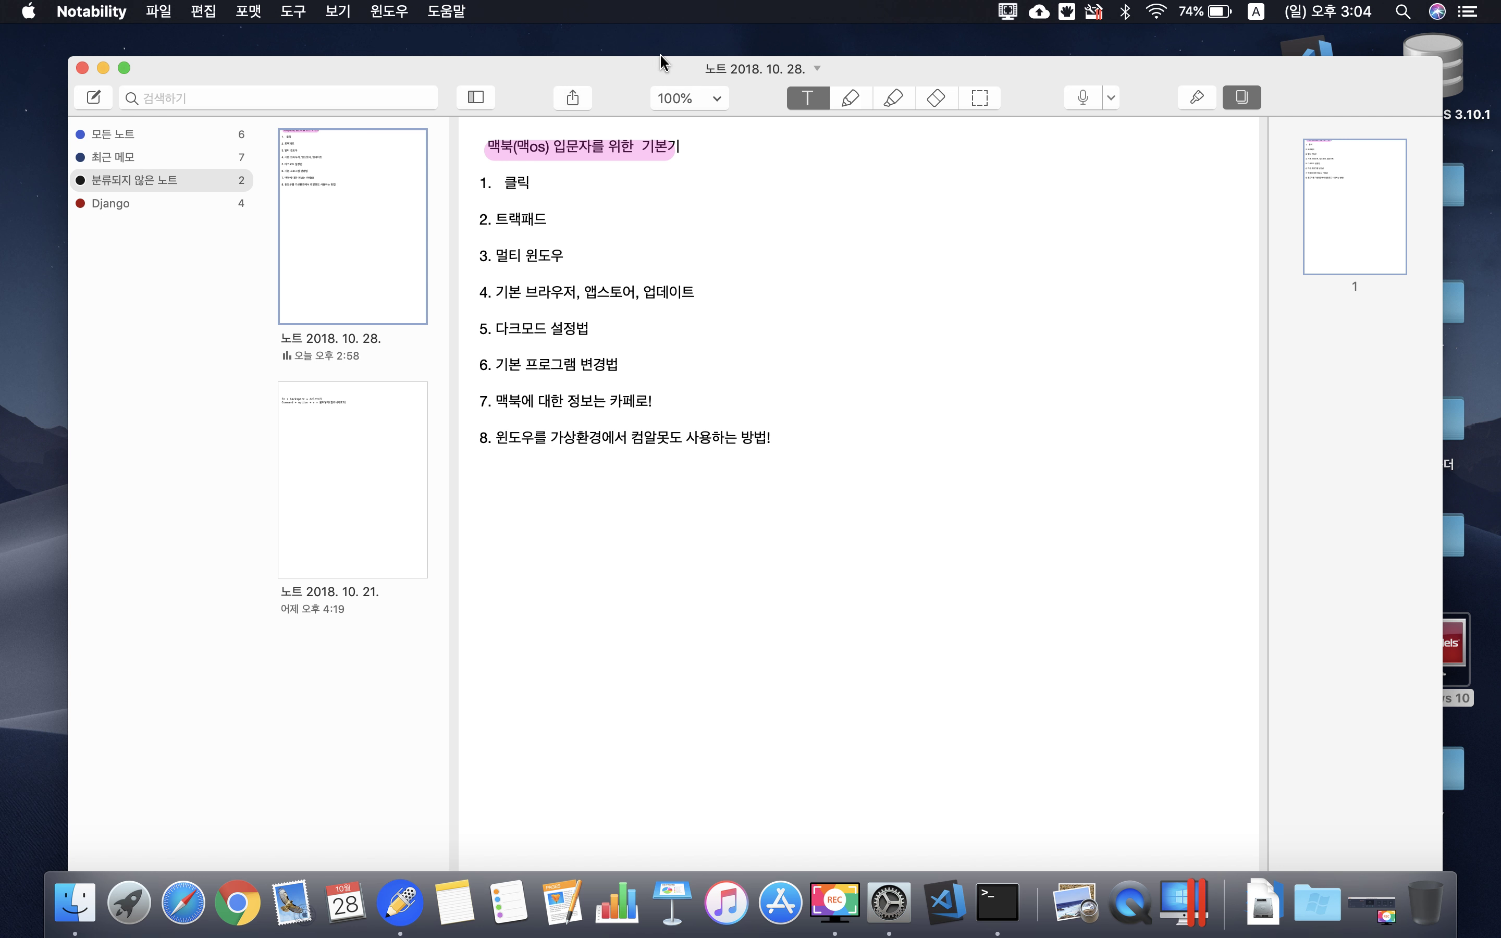
pyautogui.moveTo(651, 79); pyautogui.dragTo(611, 29)
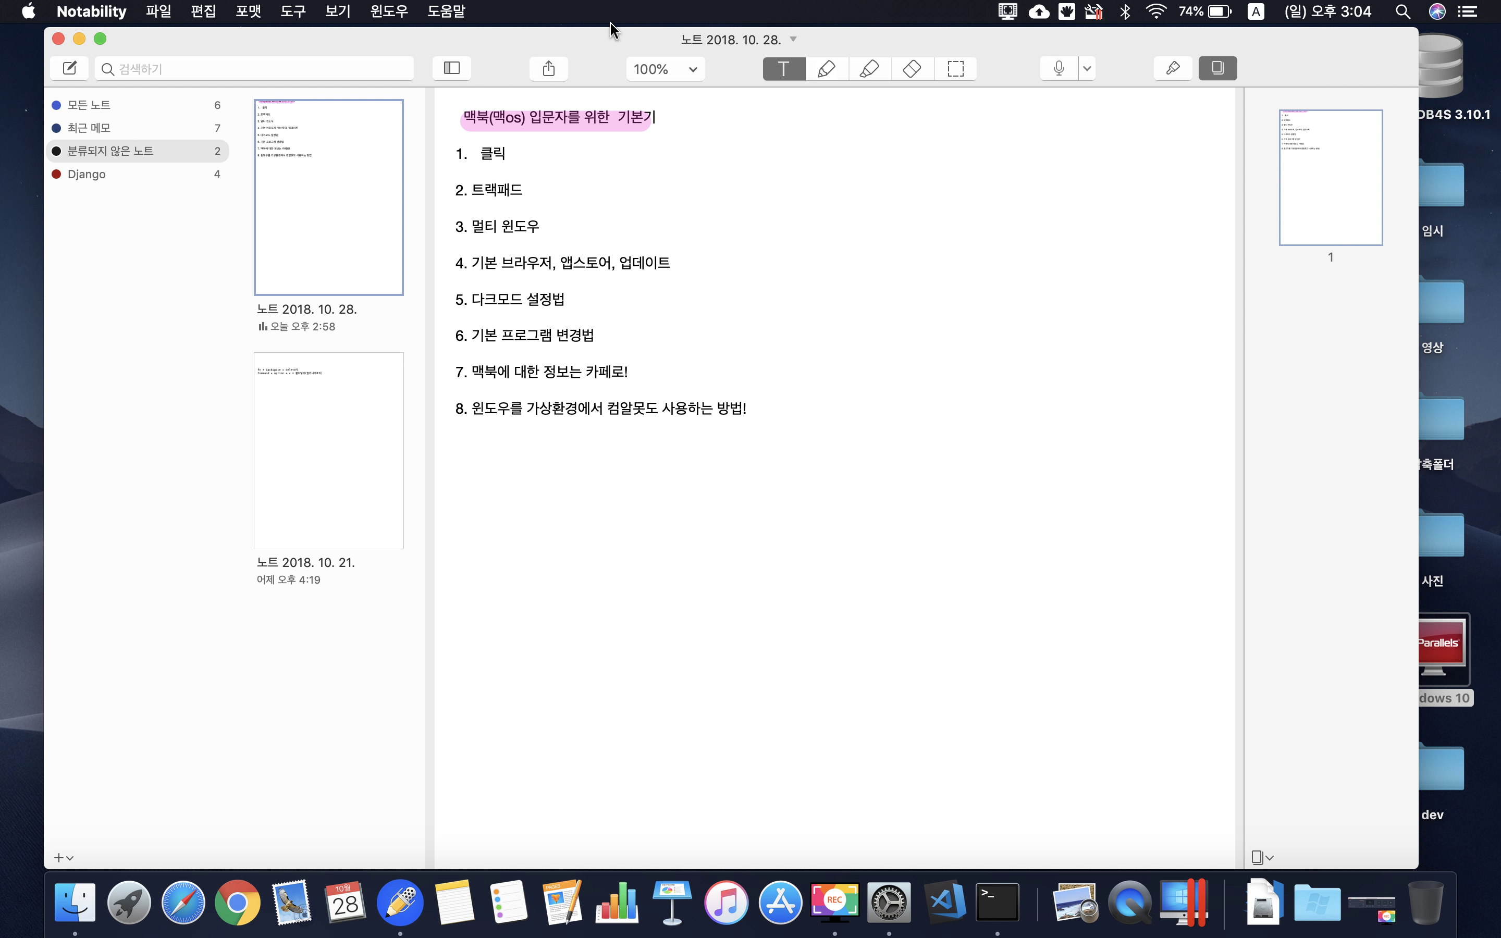
# Step: Switch between the trackpad settings and the Notability note through Mission Control, and minimize the note window
pyautogui.hotkey('ctrl', 'Up')
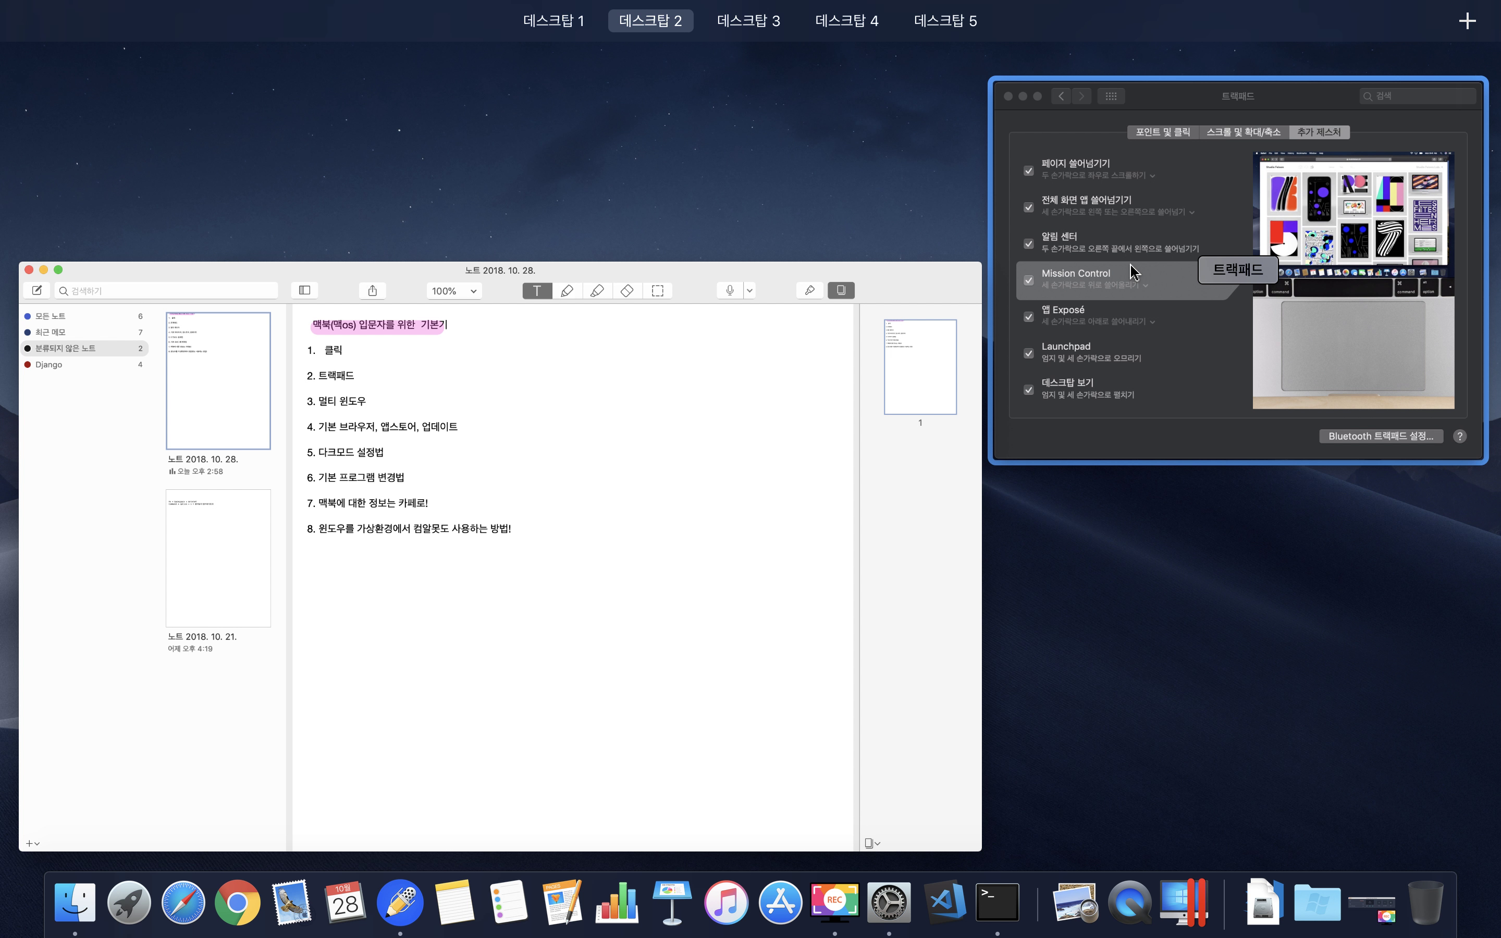
pyautogui.click(1130, 272)
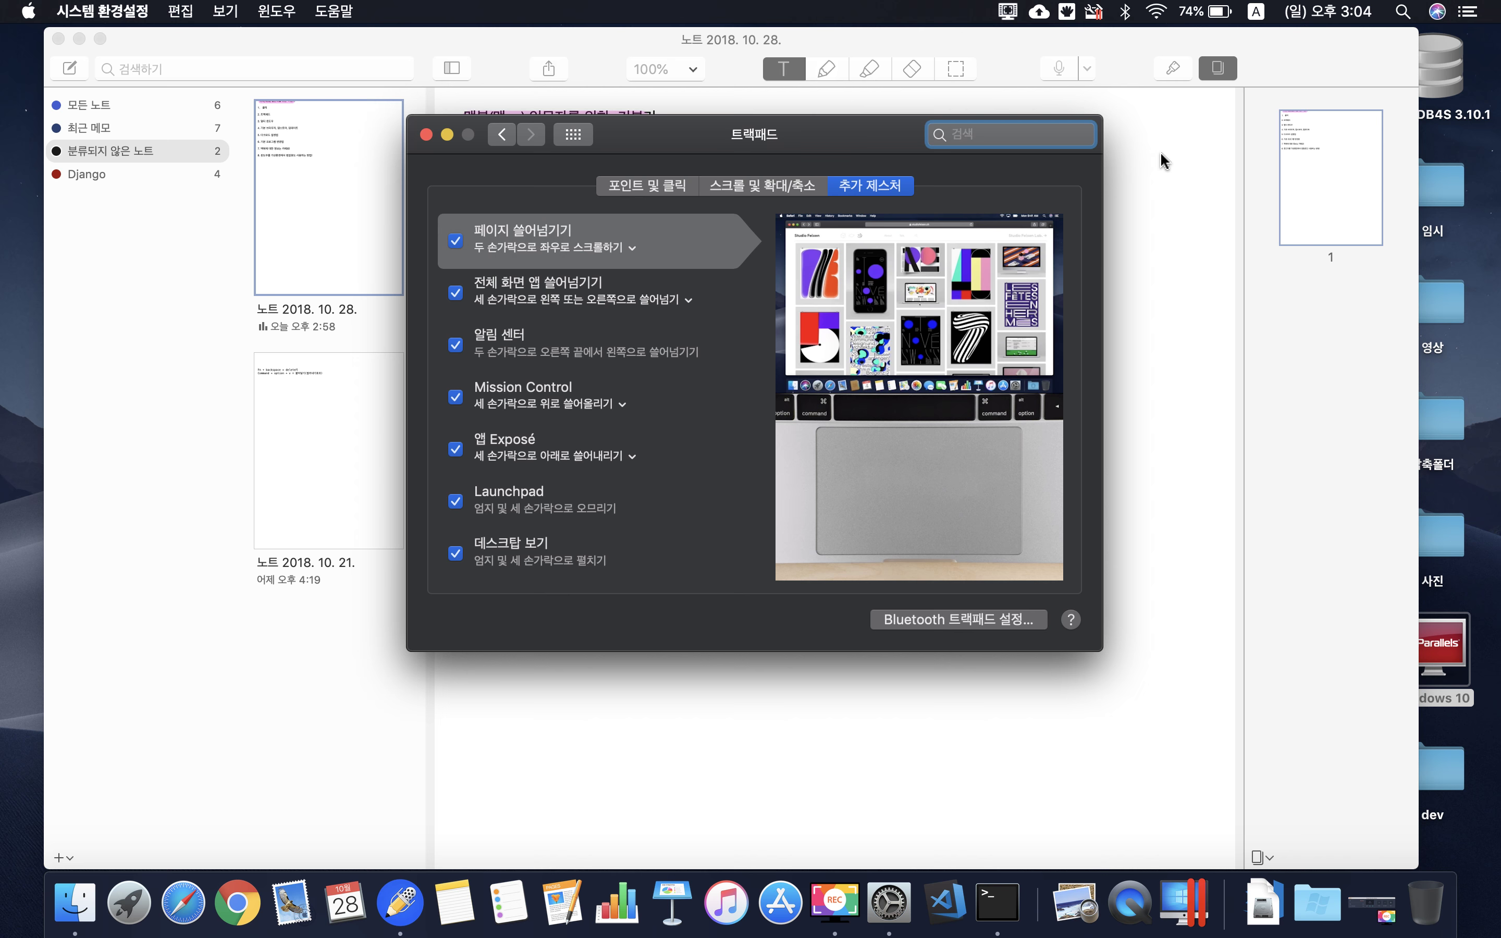
pyautogui.click(1188, 190)
pyautogui.hotkey('ctrl', 'Up')
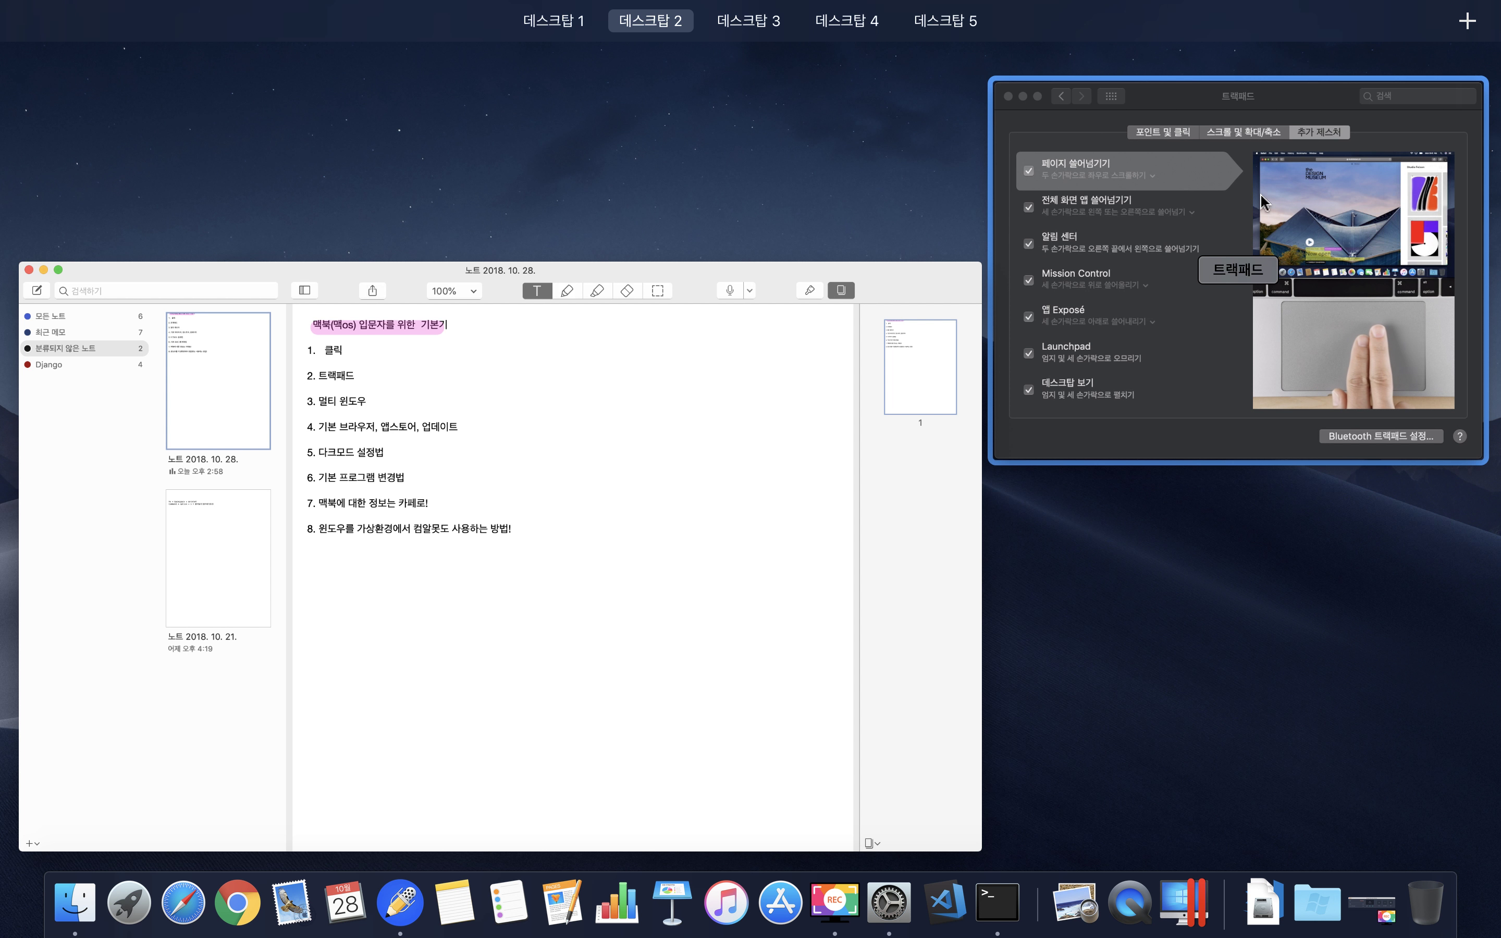
pyautogui.click(1187, 191)
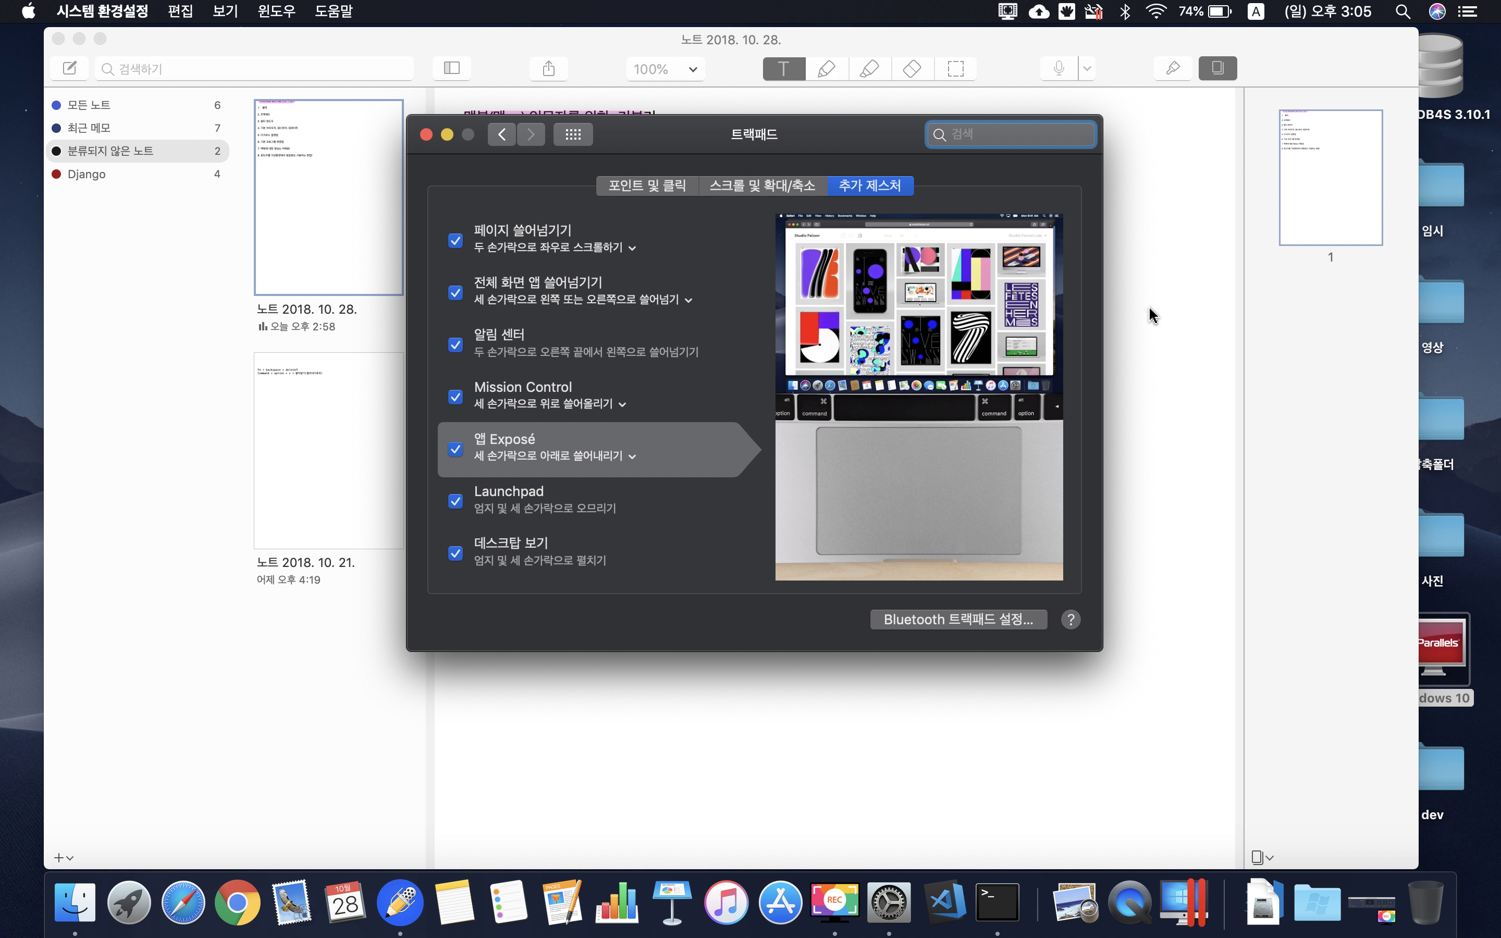
pyautogui.click(1152, 312)
pyautogui.hotkey('ctrl', 'Up')
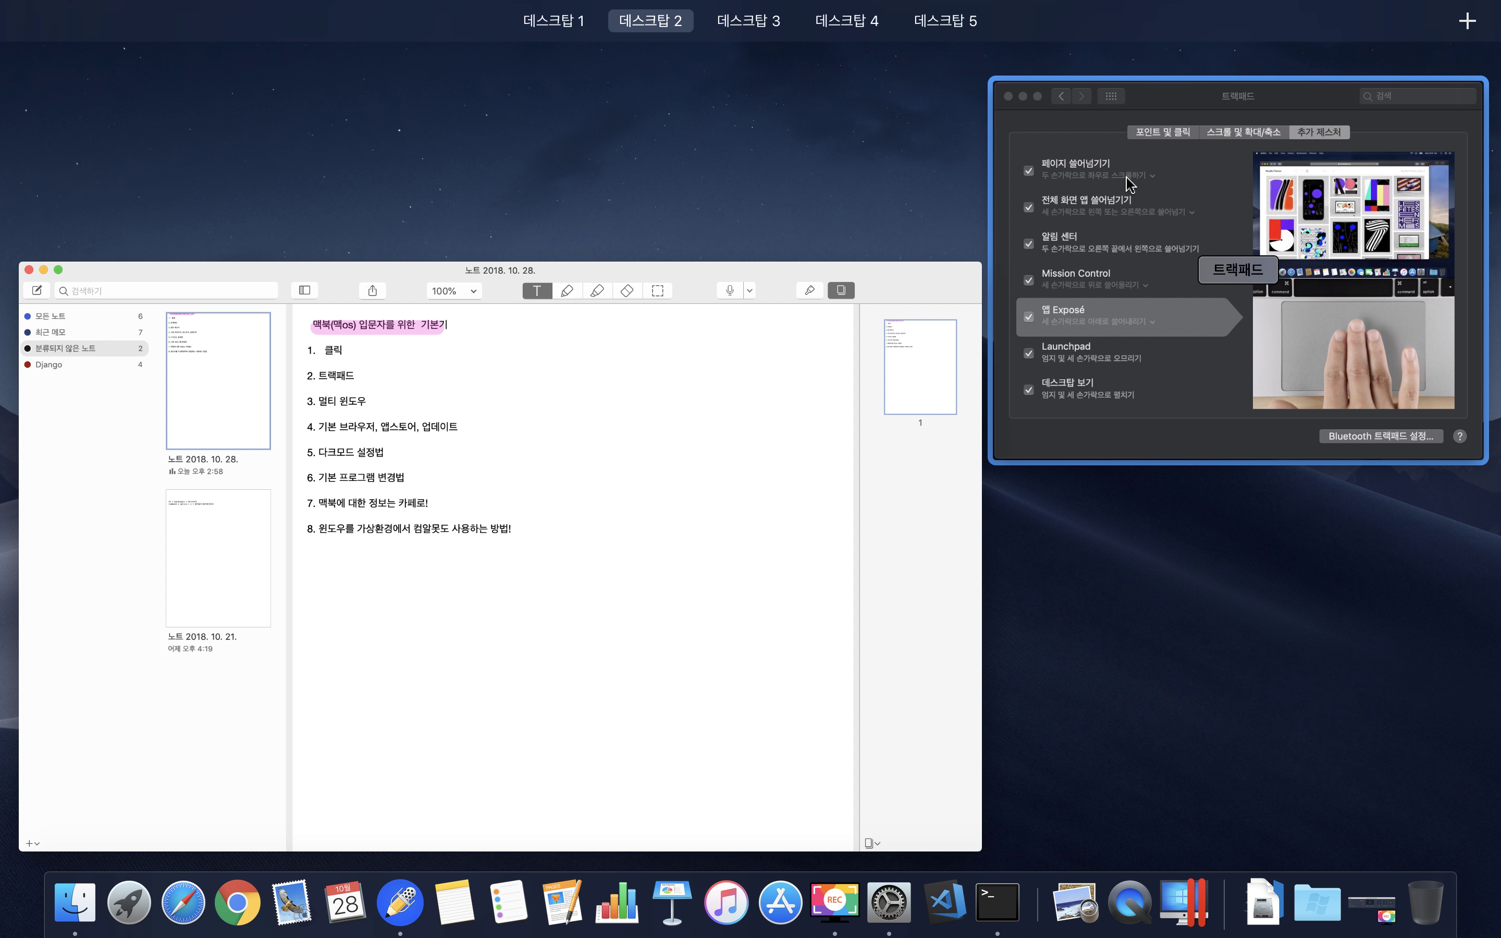
pyautogui.click(749, 563)
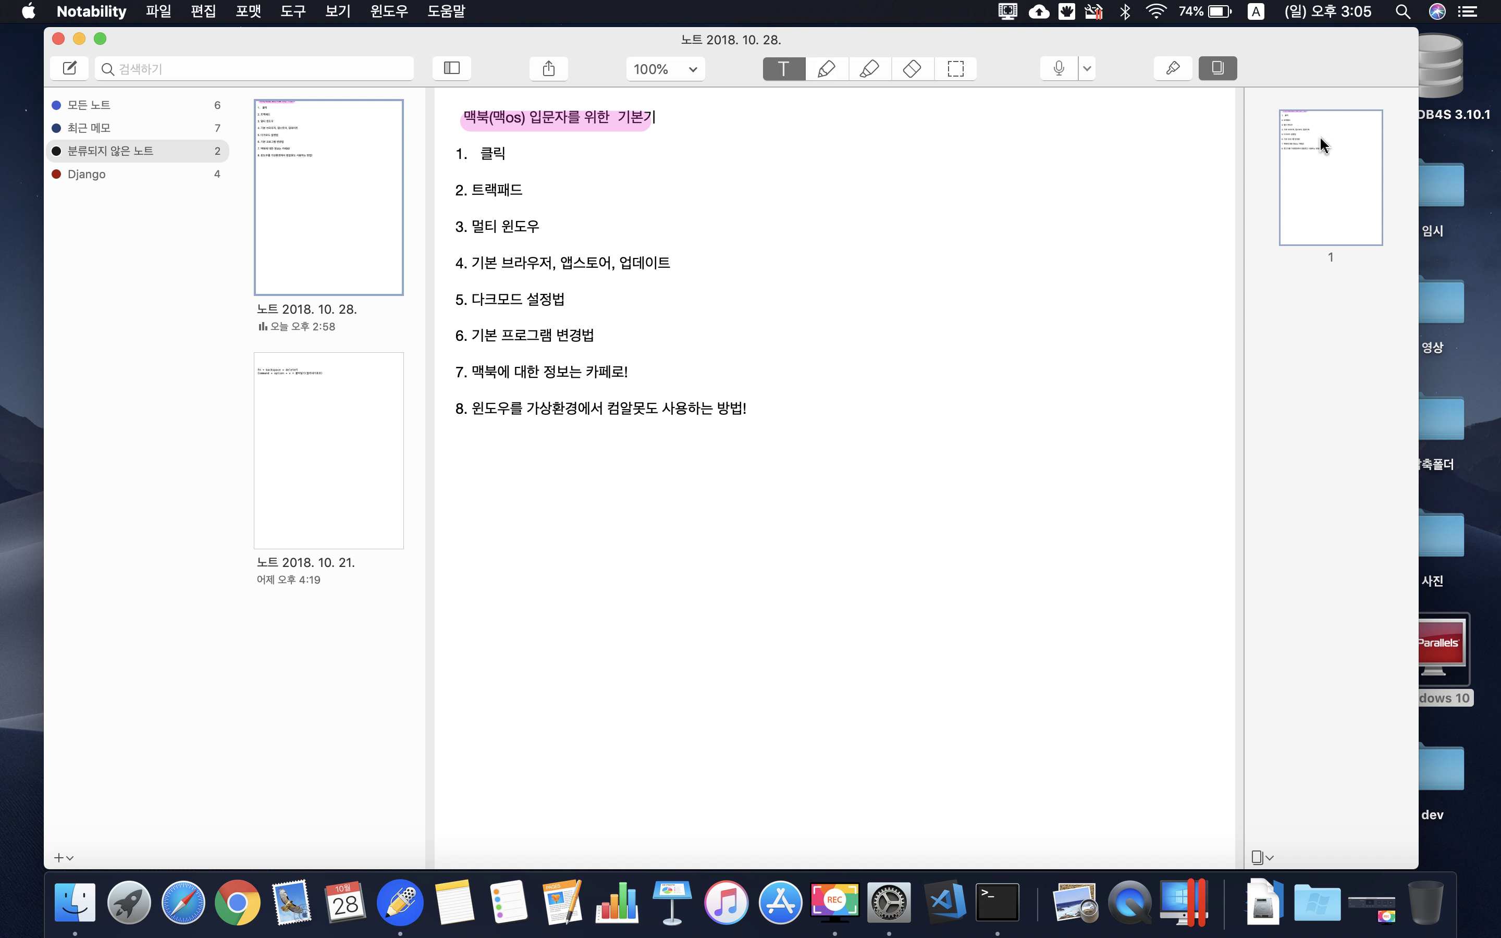
pyautogui.click(79, 39)
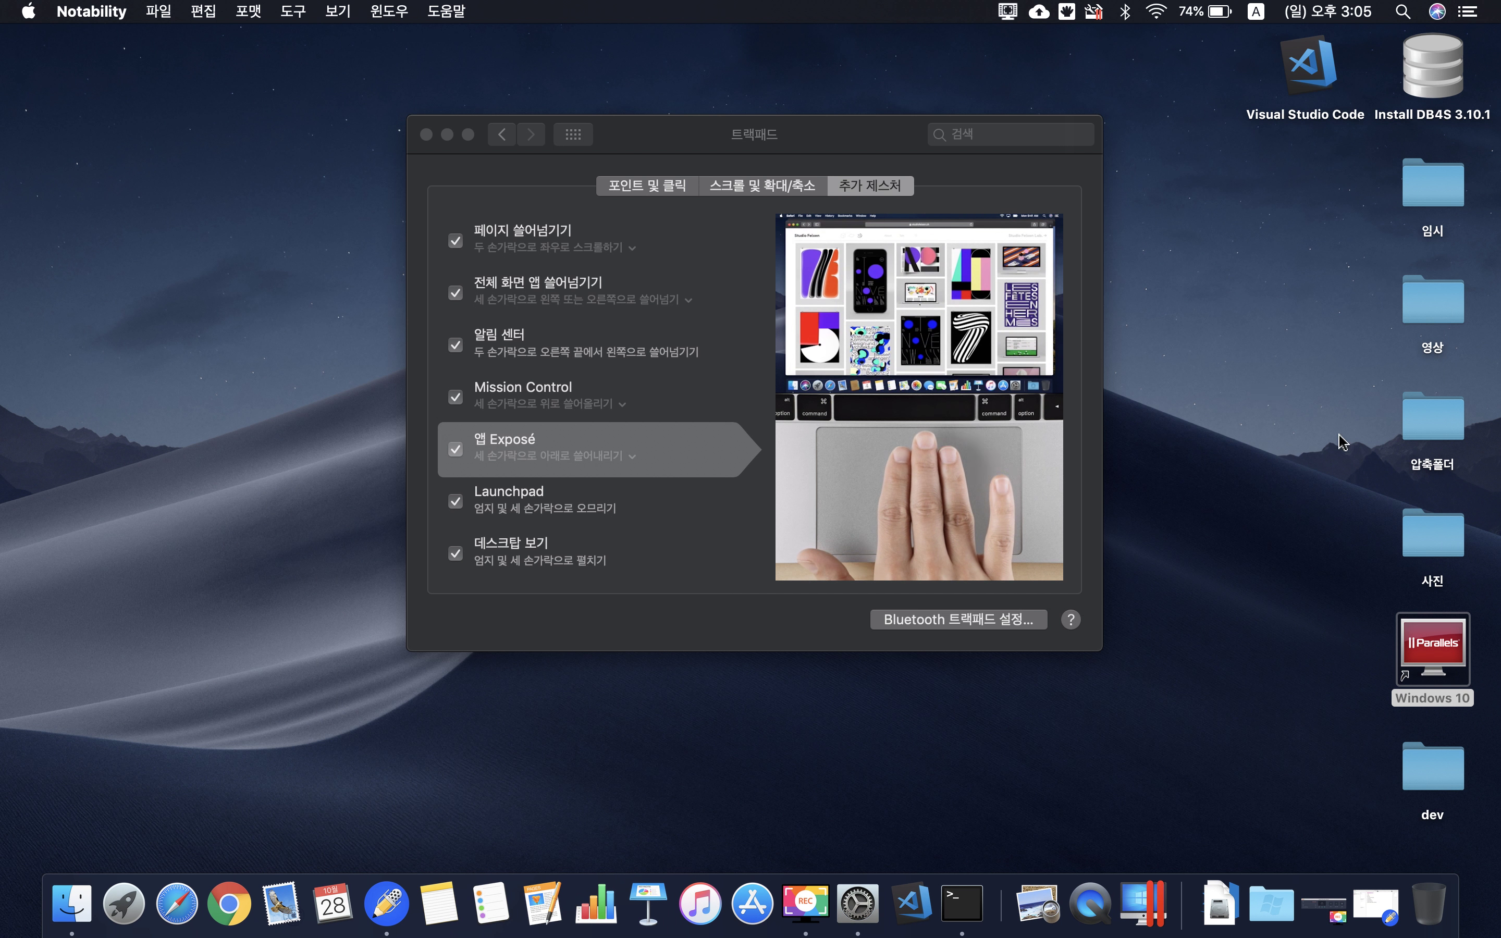
# Step: Open the 영상 folder from the desktop and close its Finder window again
pyautogui.click(1413, 317)
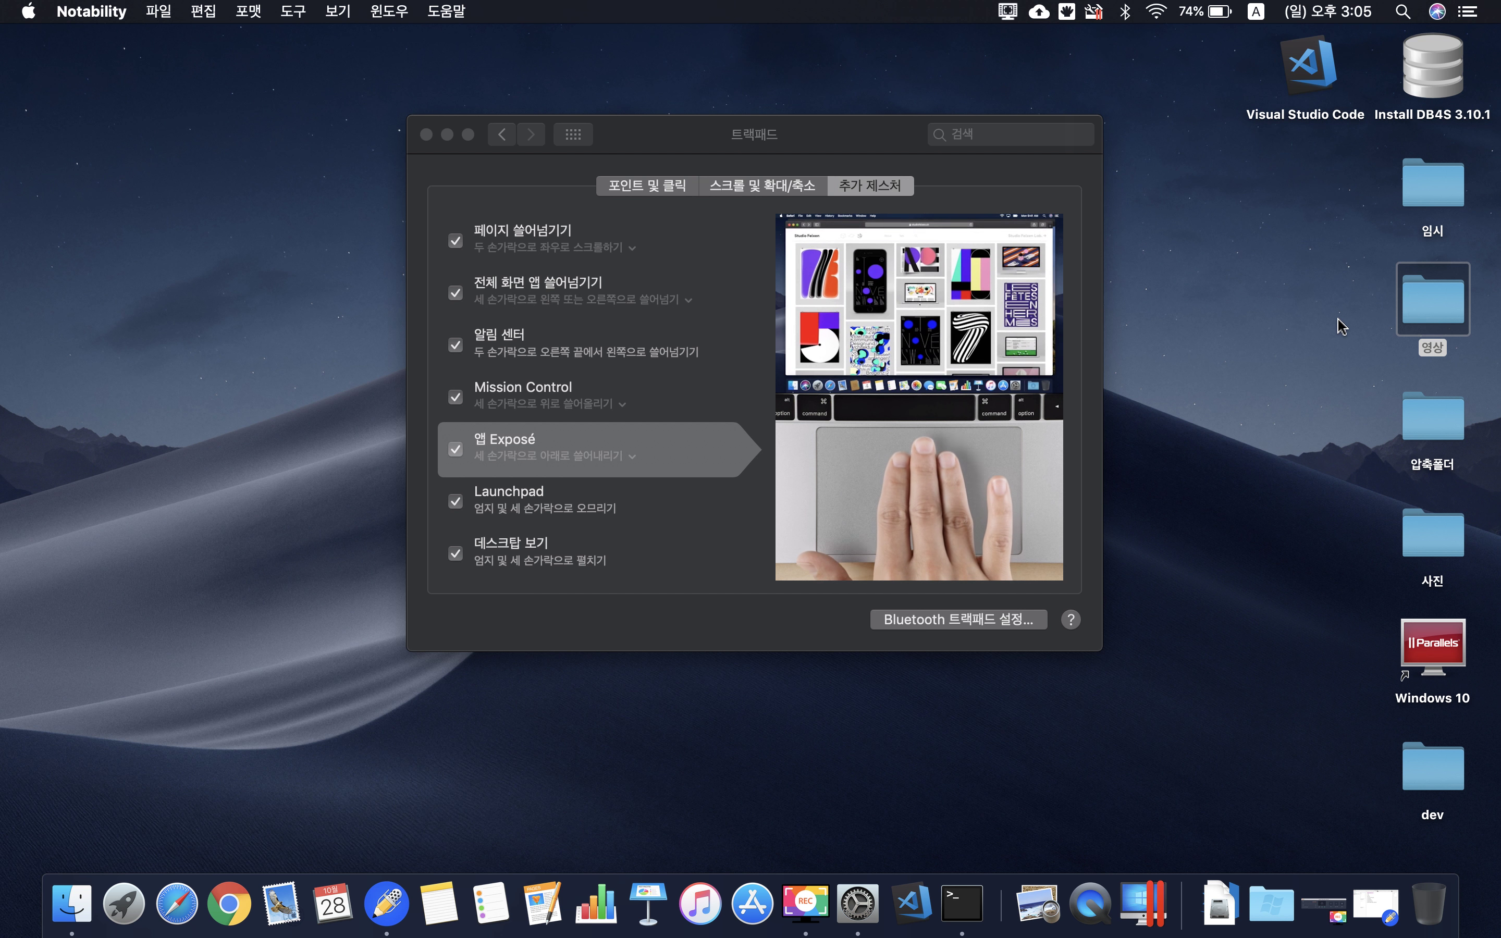
pyautogui.rightClick(1413, 295)
pyautogui.click(1373, 304)
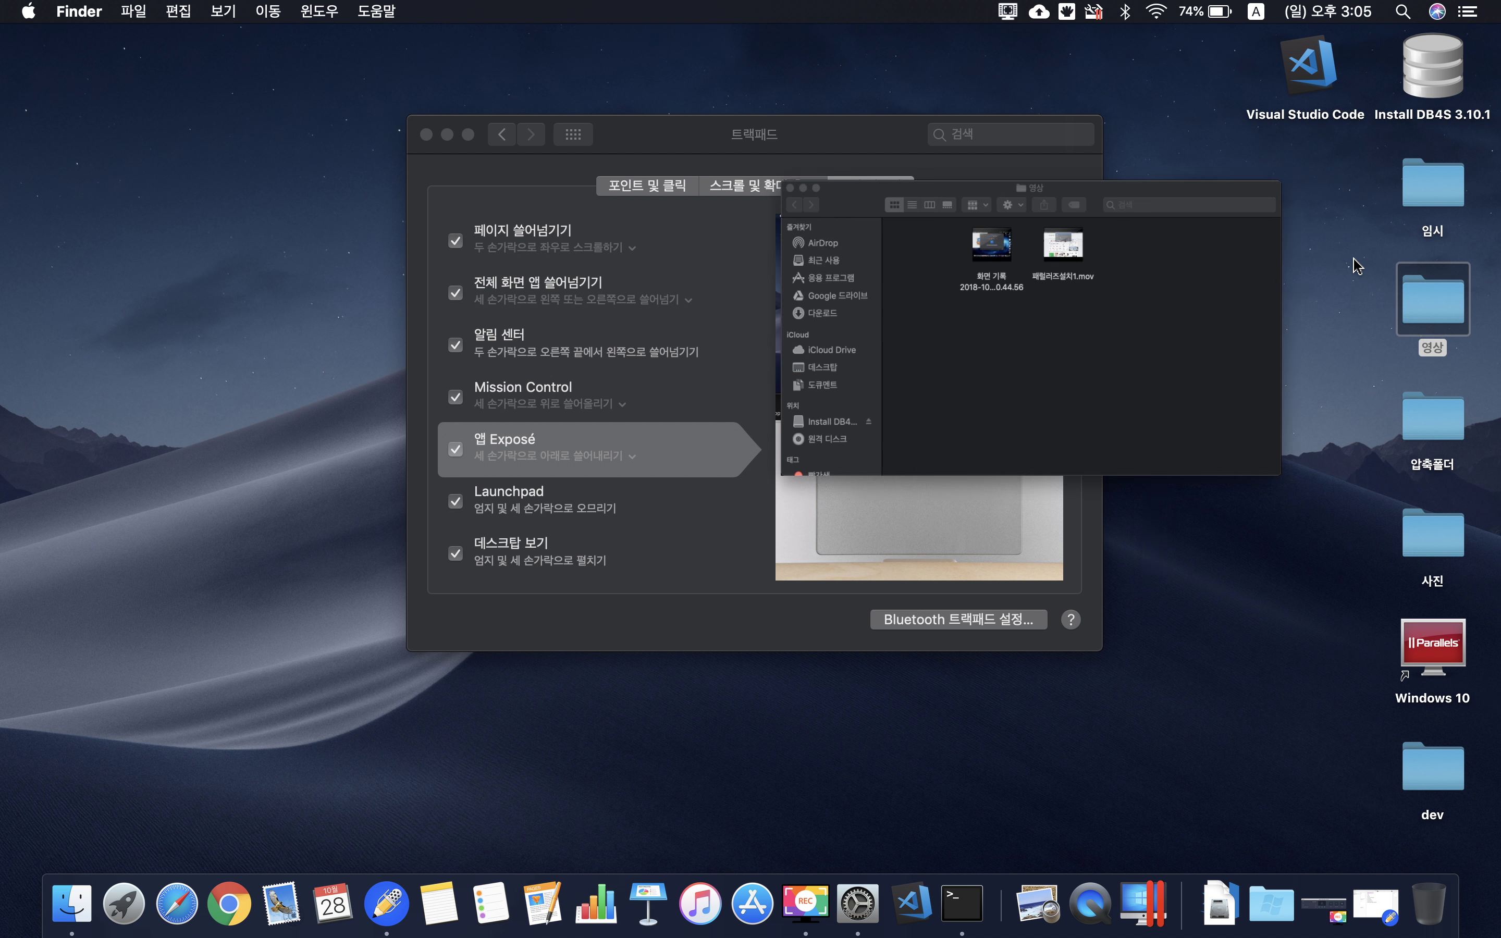
pyautogui.click(364, 132)
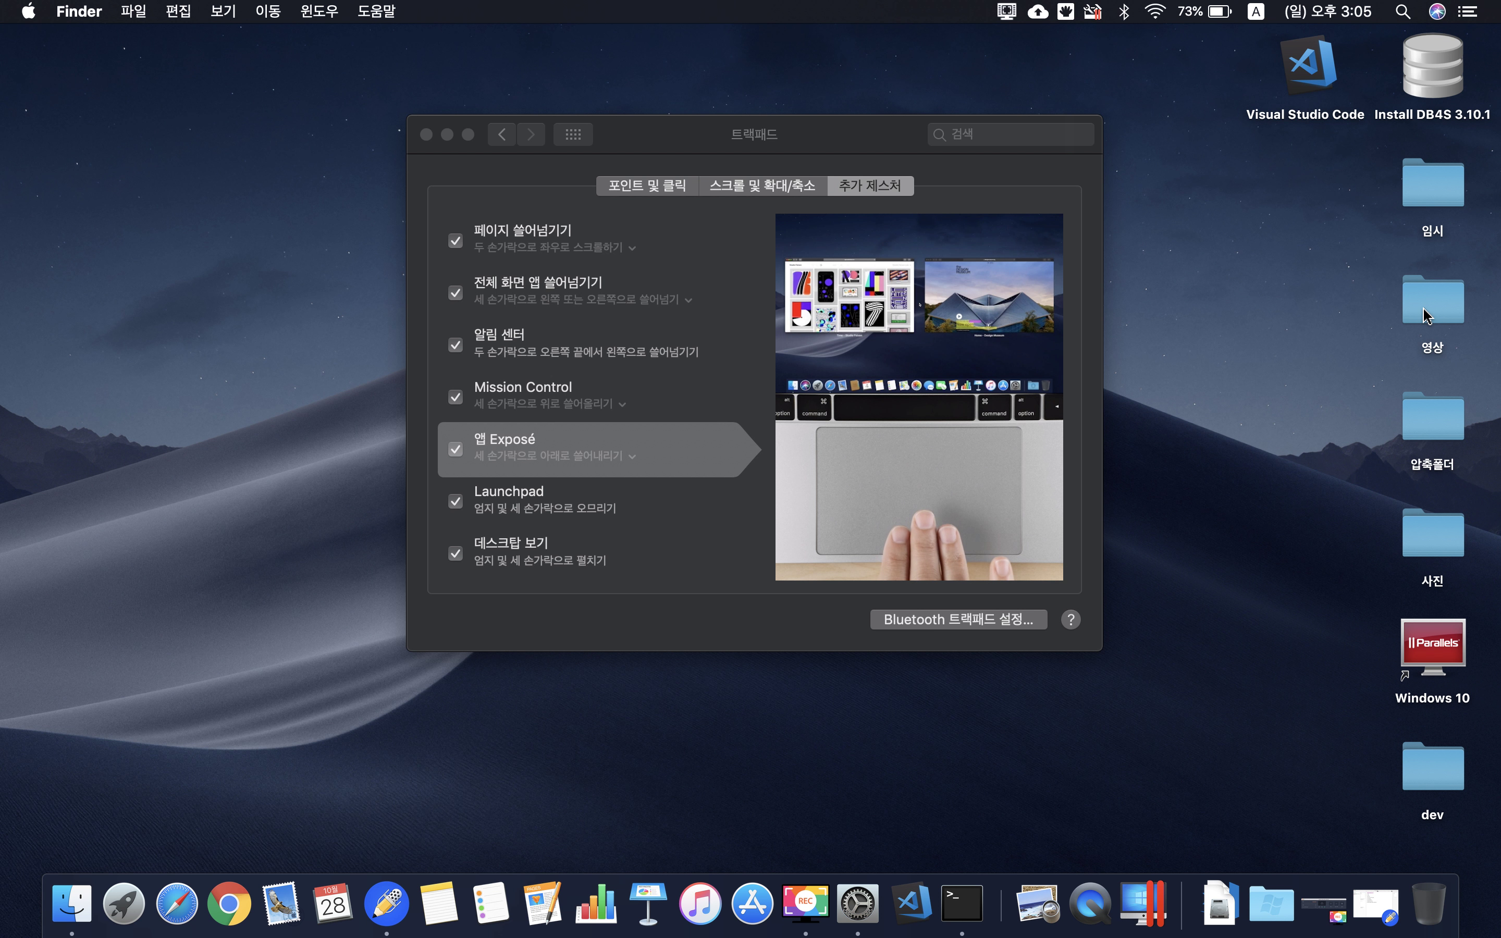
# Step: Try to move the 영상 and 임시 folders on the desktop, and select the 압축폴더 and 영상 folders individually
pyautogui.moveTo(1425, 316); pyautogui.dragTo(1247, 279)
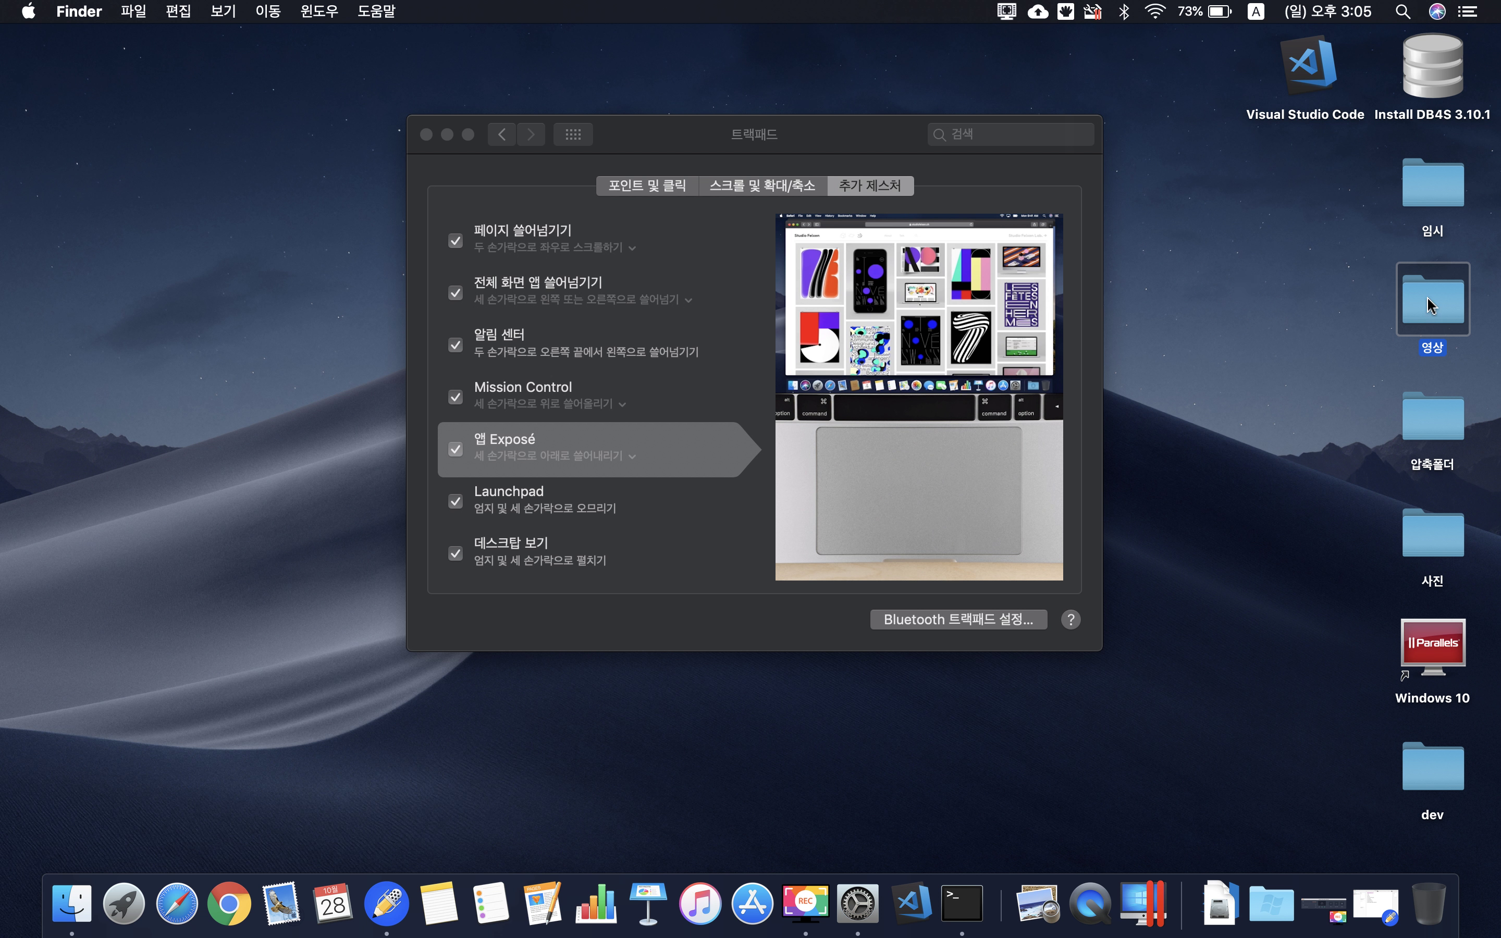
pyautogui.moveTo(1439, 195); pyautogui.dragTo(1309, 212)
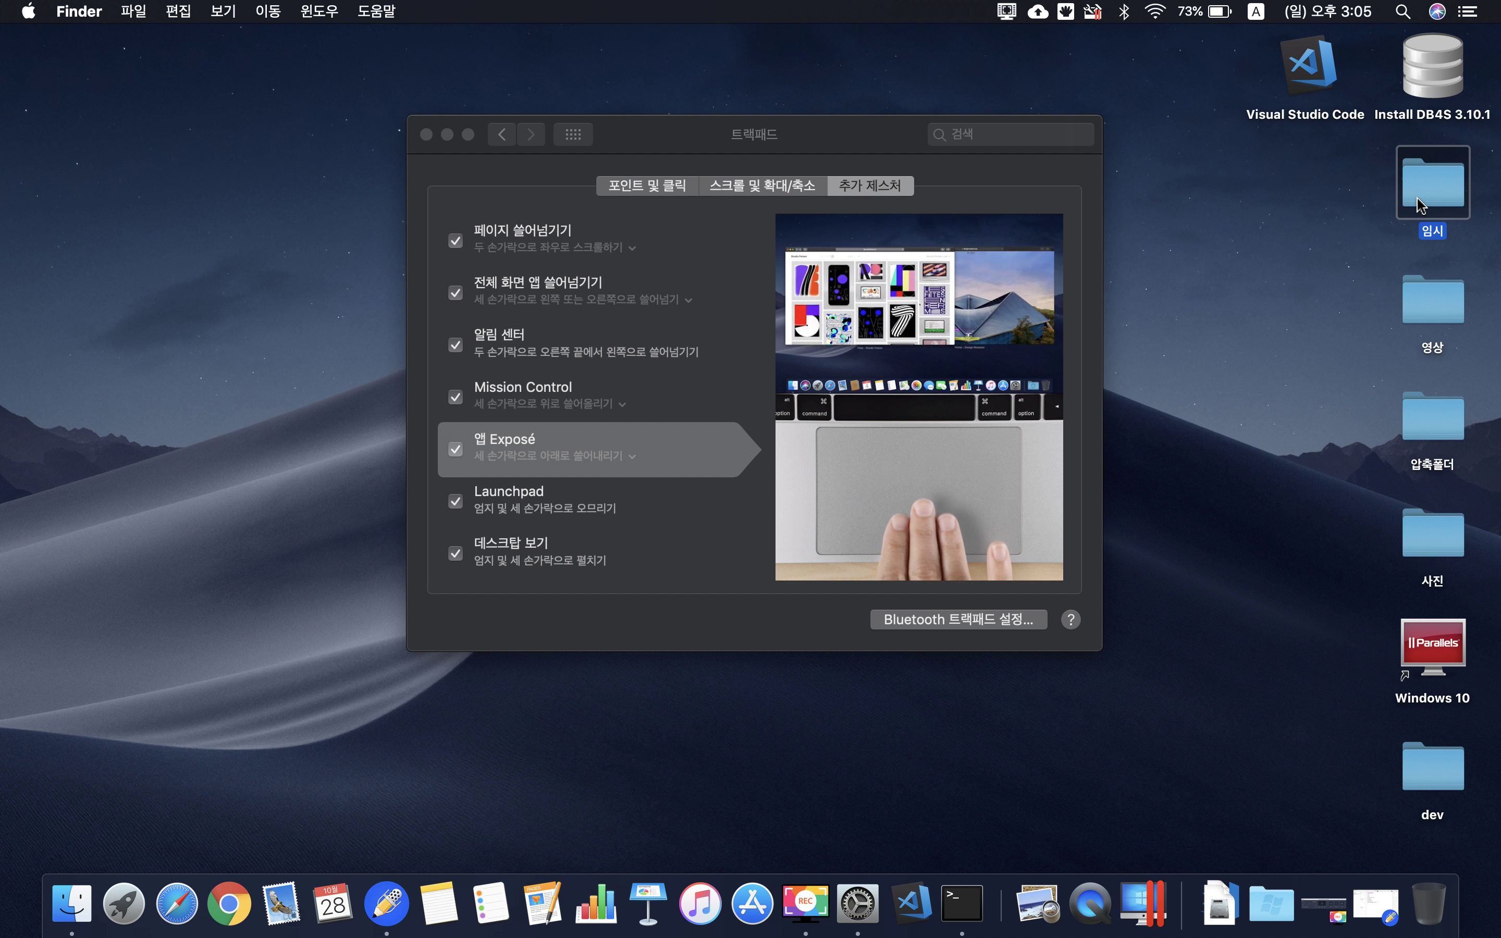
pyautogui.click(1384, 297)
pyautogui.click(1433, 417)
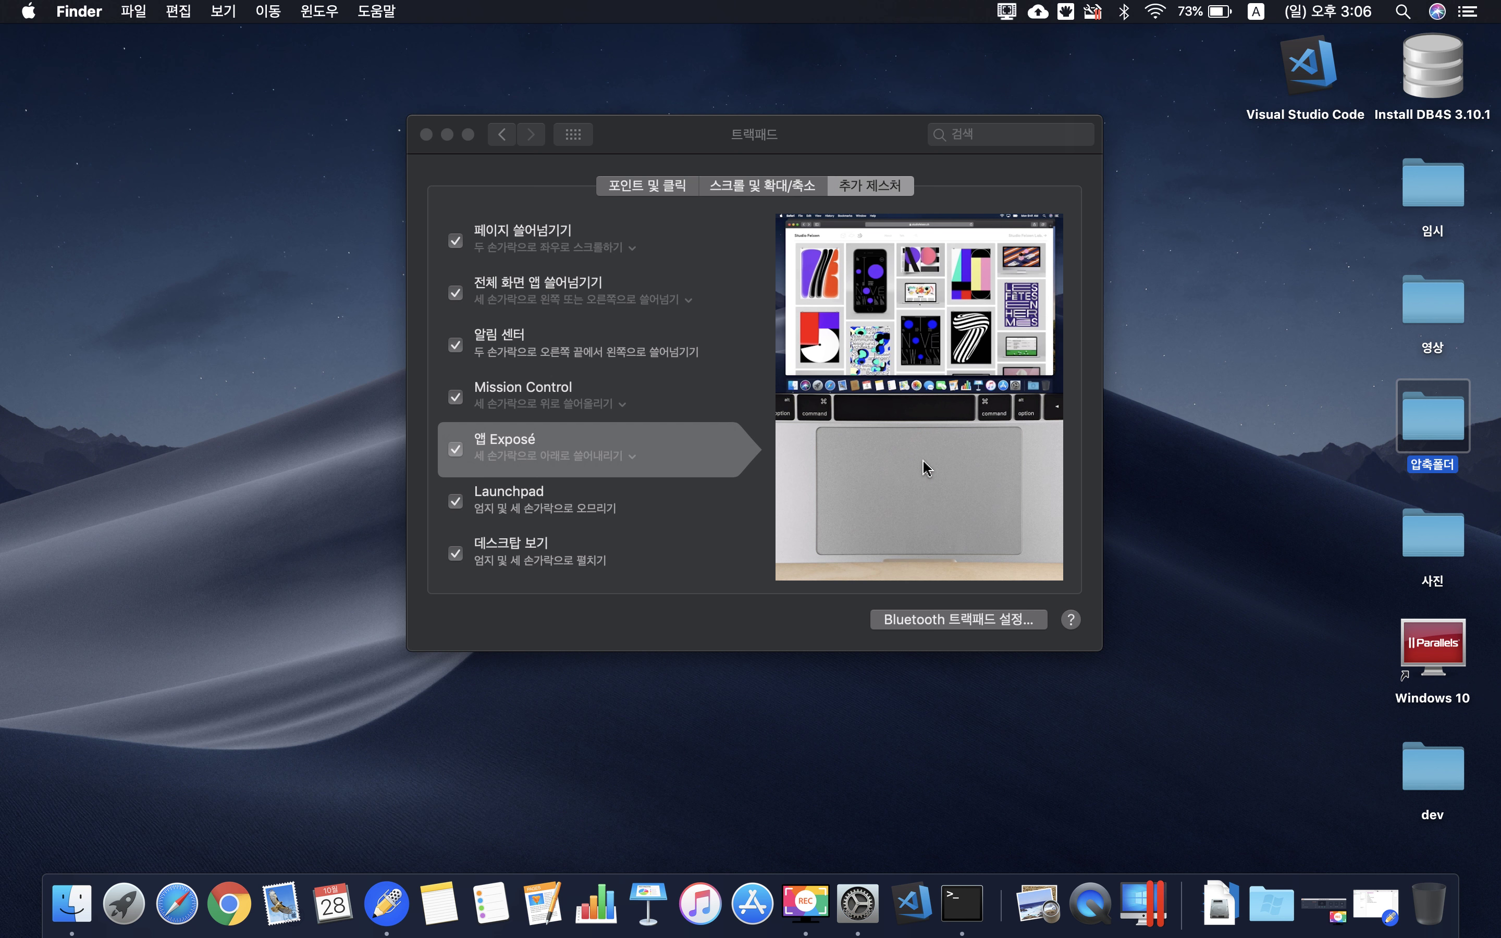
pyautogui.click(1413, 303)
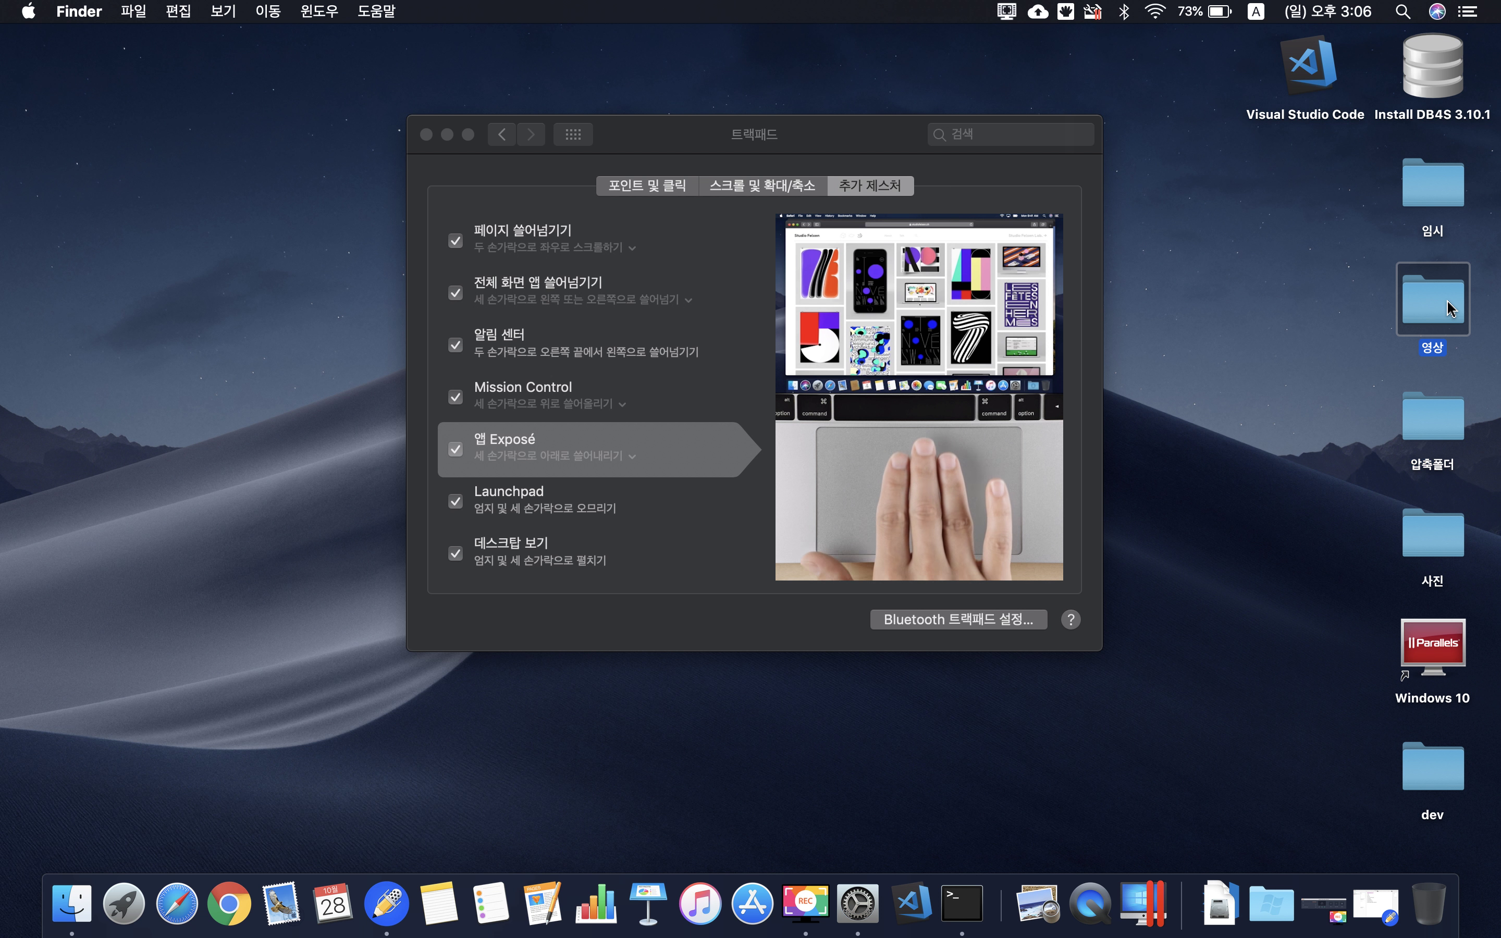
# Step: Close the trackpad settings window and restore the minimized Notability note
pyautogui.click(425, 135)
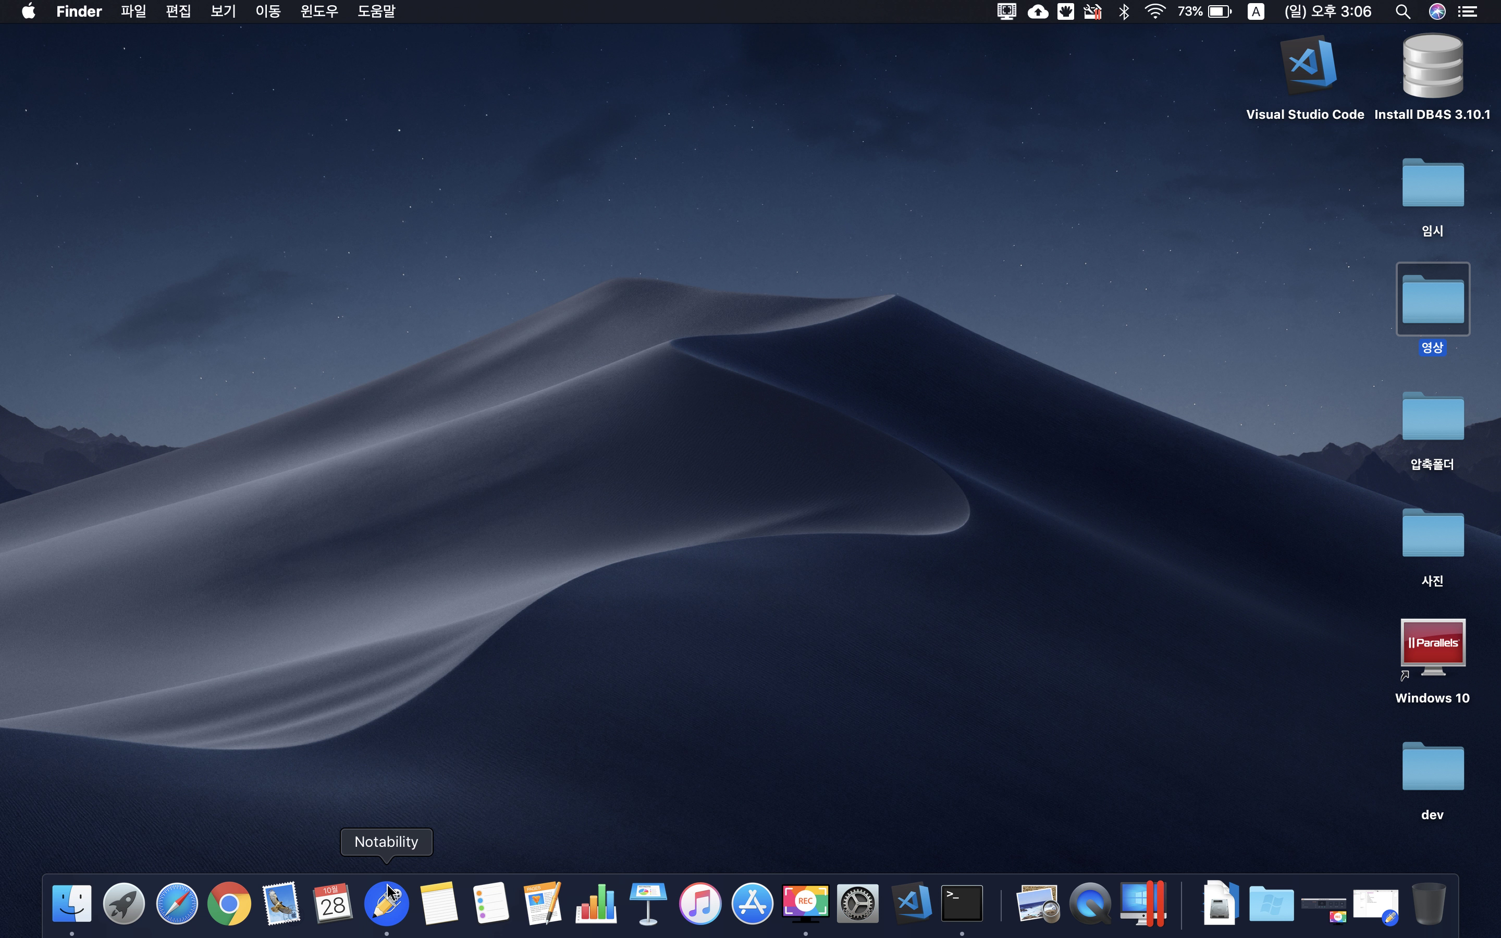
pyautogui.click(390, 907)
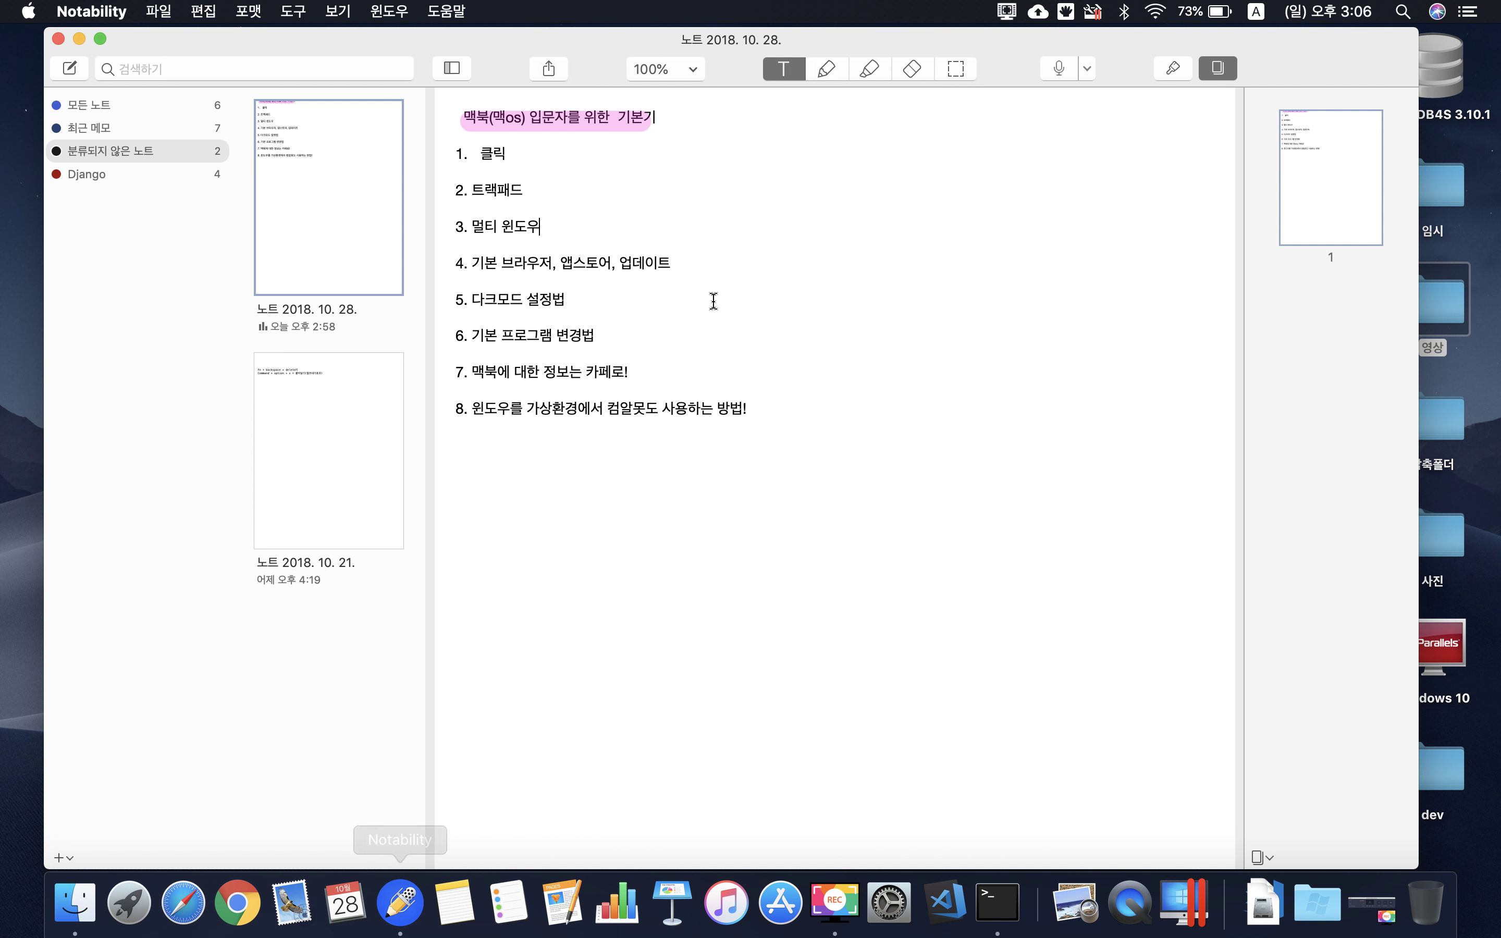
# Step: Look through the full page of the note listing the Mac basics topics, from its heading to the page's end
pyautogui.scroll(-5, 790, 252)
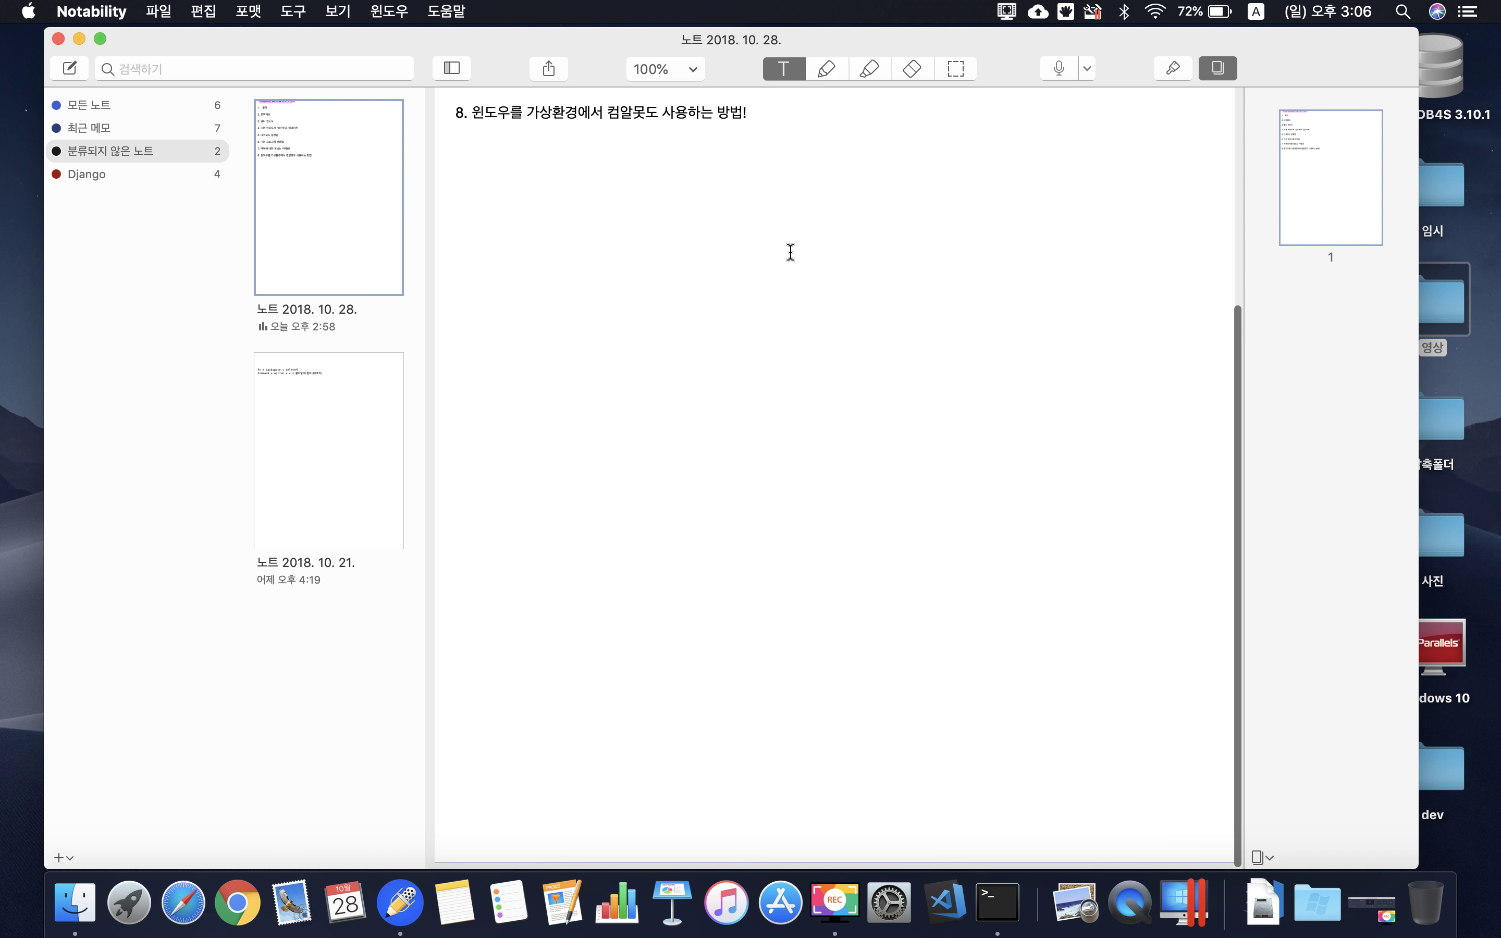
pyautogui.scroll(5, 834, 787)
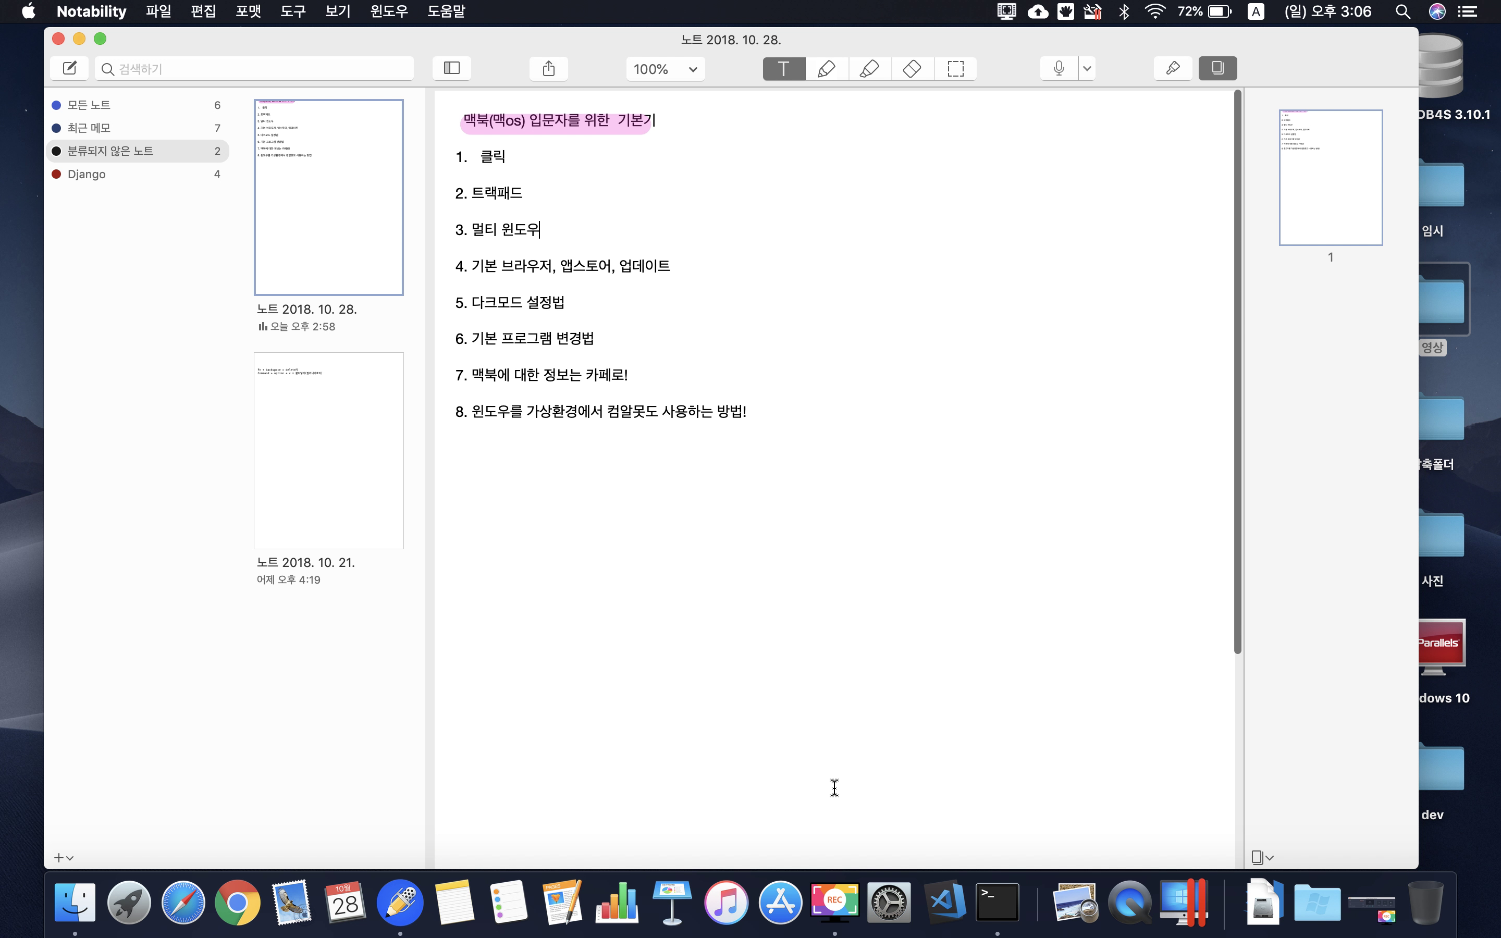
pyautogui.scroll(-10, 911, 385)
pyautogui.scroll(10, 912, 386)
pyautogui.scroll(-5, 912, 385)
pyautogui.scroll(5, 912, 385)
pyautogui.scroll(-10, 911, 386)
pyautogui.scroll(10, 911, 385)
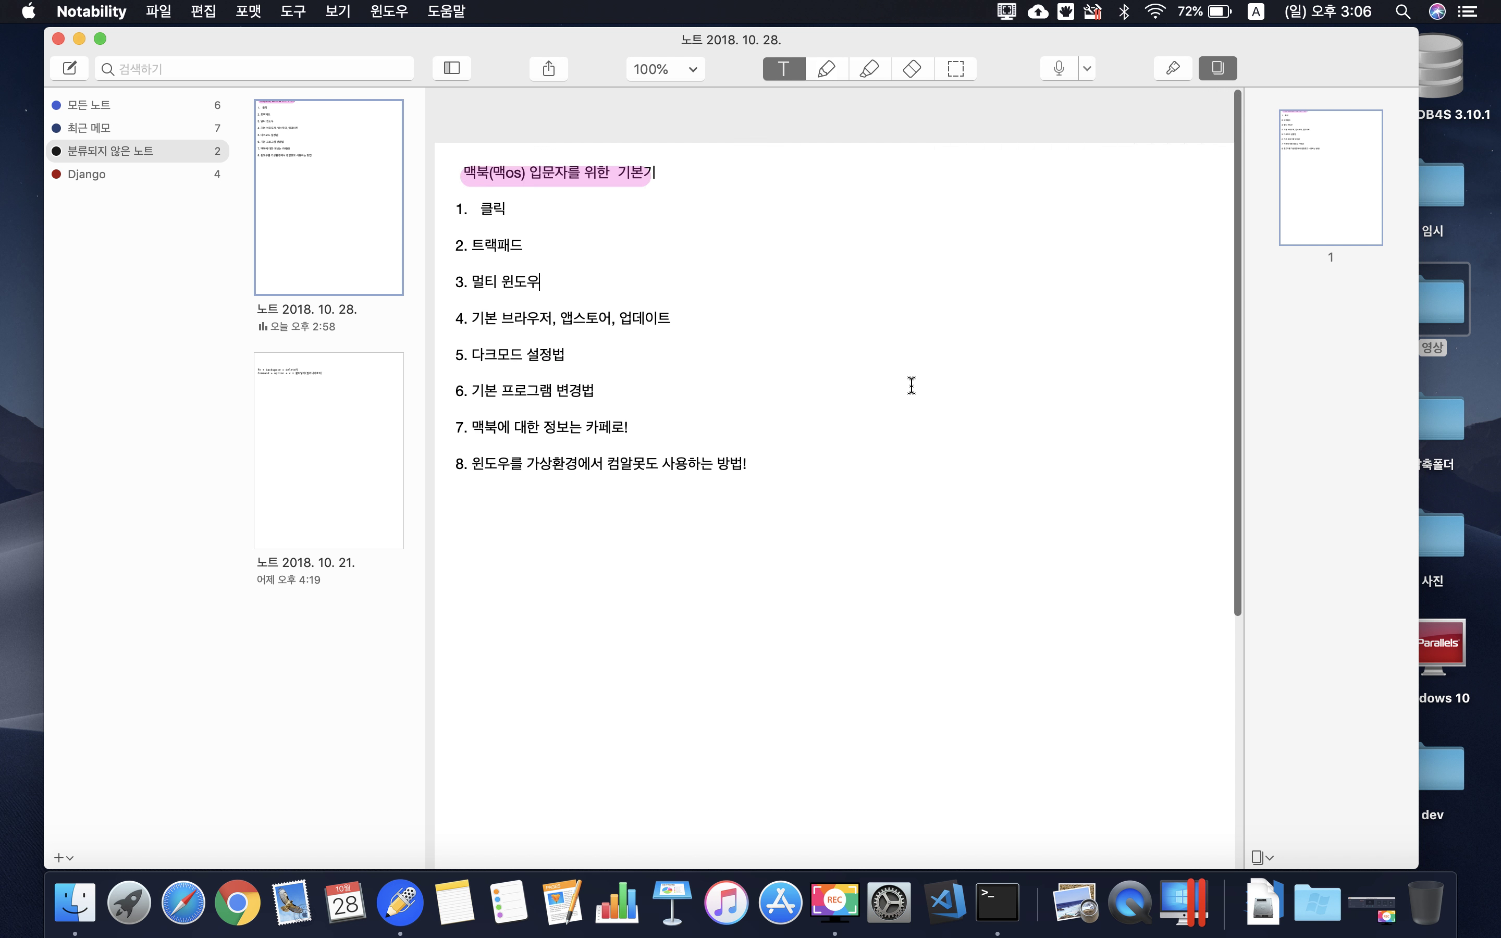
pyautogui.scroll(-5, 911, 386)
pyautogui.scroll(5, 911, 386)
pyautogui.scroll(-5, 911, 385)
pyautogui.scroll(5, 911, 385)
pyautogui.scroll(-5, 911, 377)
pyautogui.scroll(5, 910, 377)
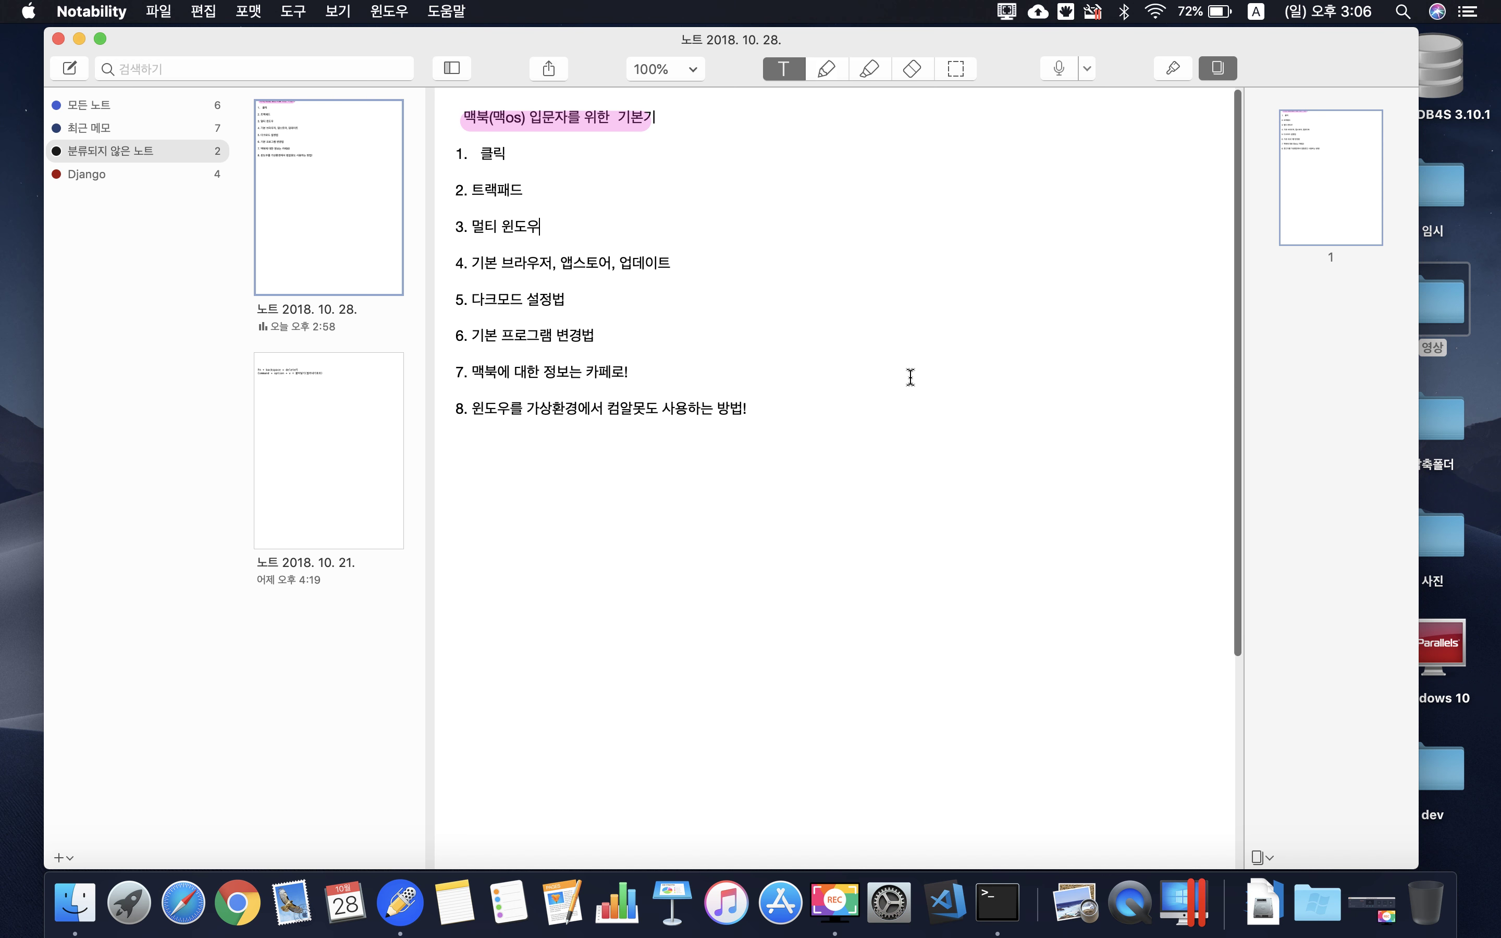
# Step: Open Naver from Safari's favourites and scroll the page down to its end and back up several times
pyautogui.click(183, 901)
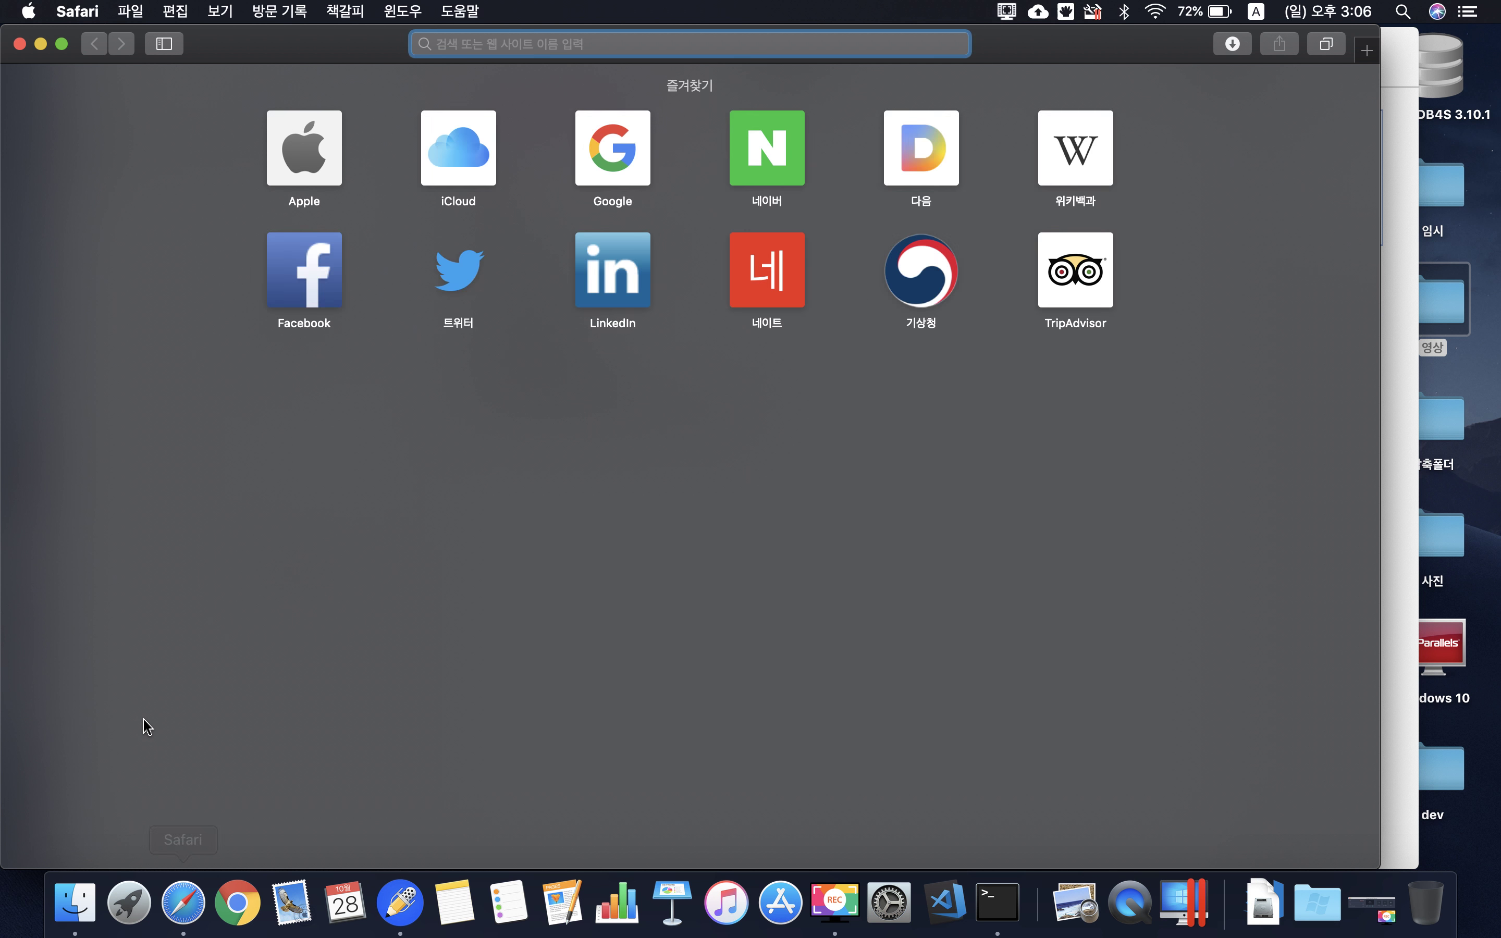
pyautogui.click(771, 140)
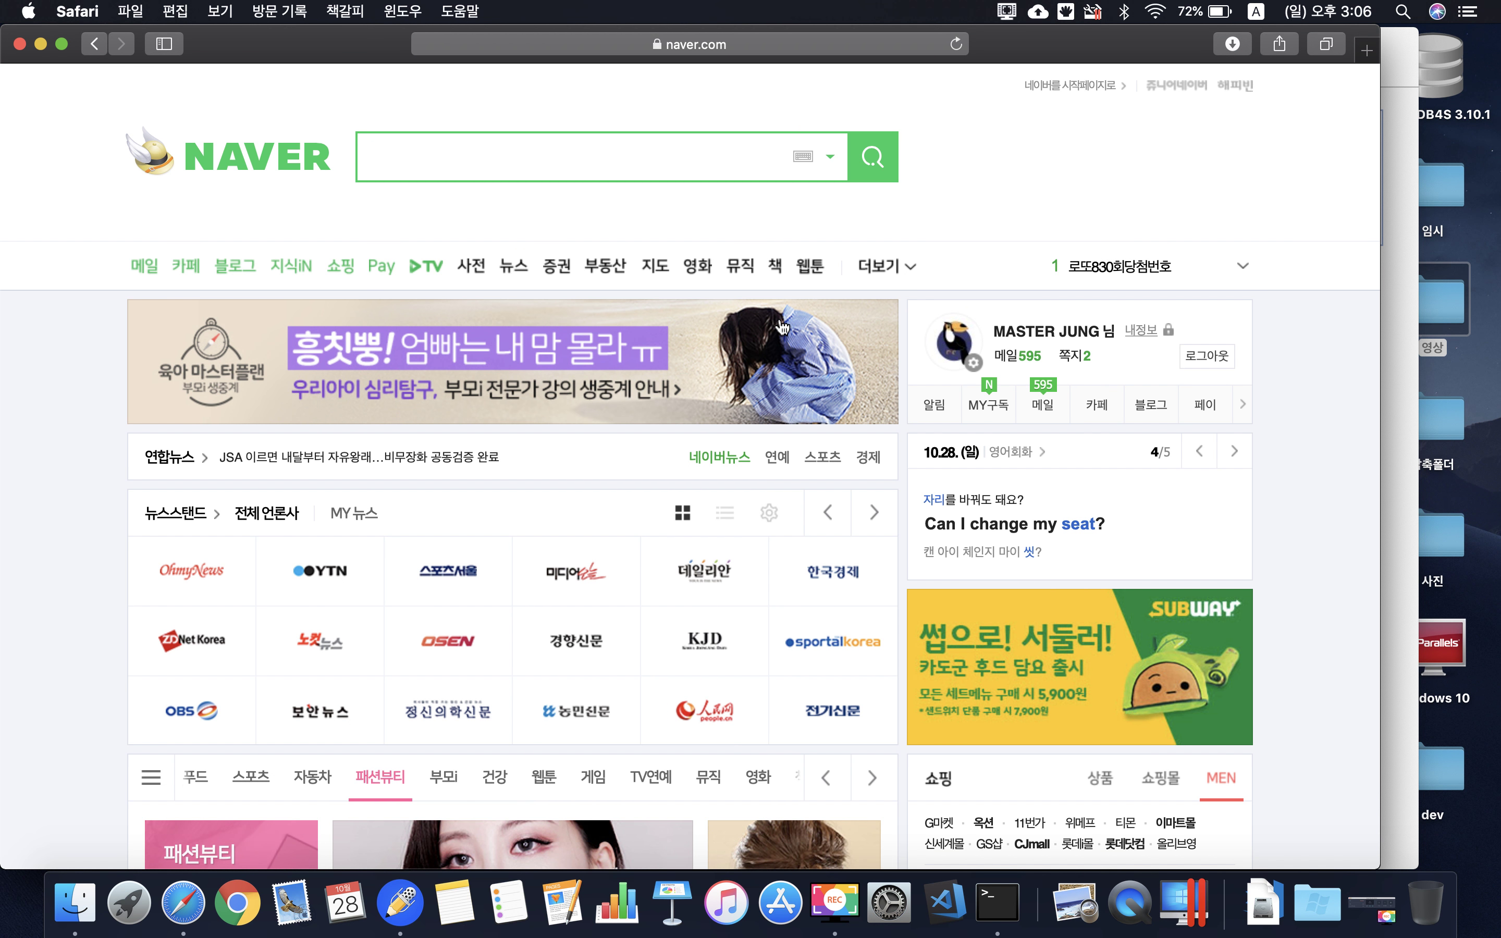
pyautogui.scroll(-6, 782, 327)
pyautogui.scroll(7, 781, 325)
pyautogui.scroll(-20, 781, 325)
pyautogui.scroll(20, 781, 329)
pyautogui.scroll(-20, 783, 341)
pyautogui.scroll(20, 783, 341)
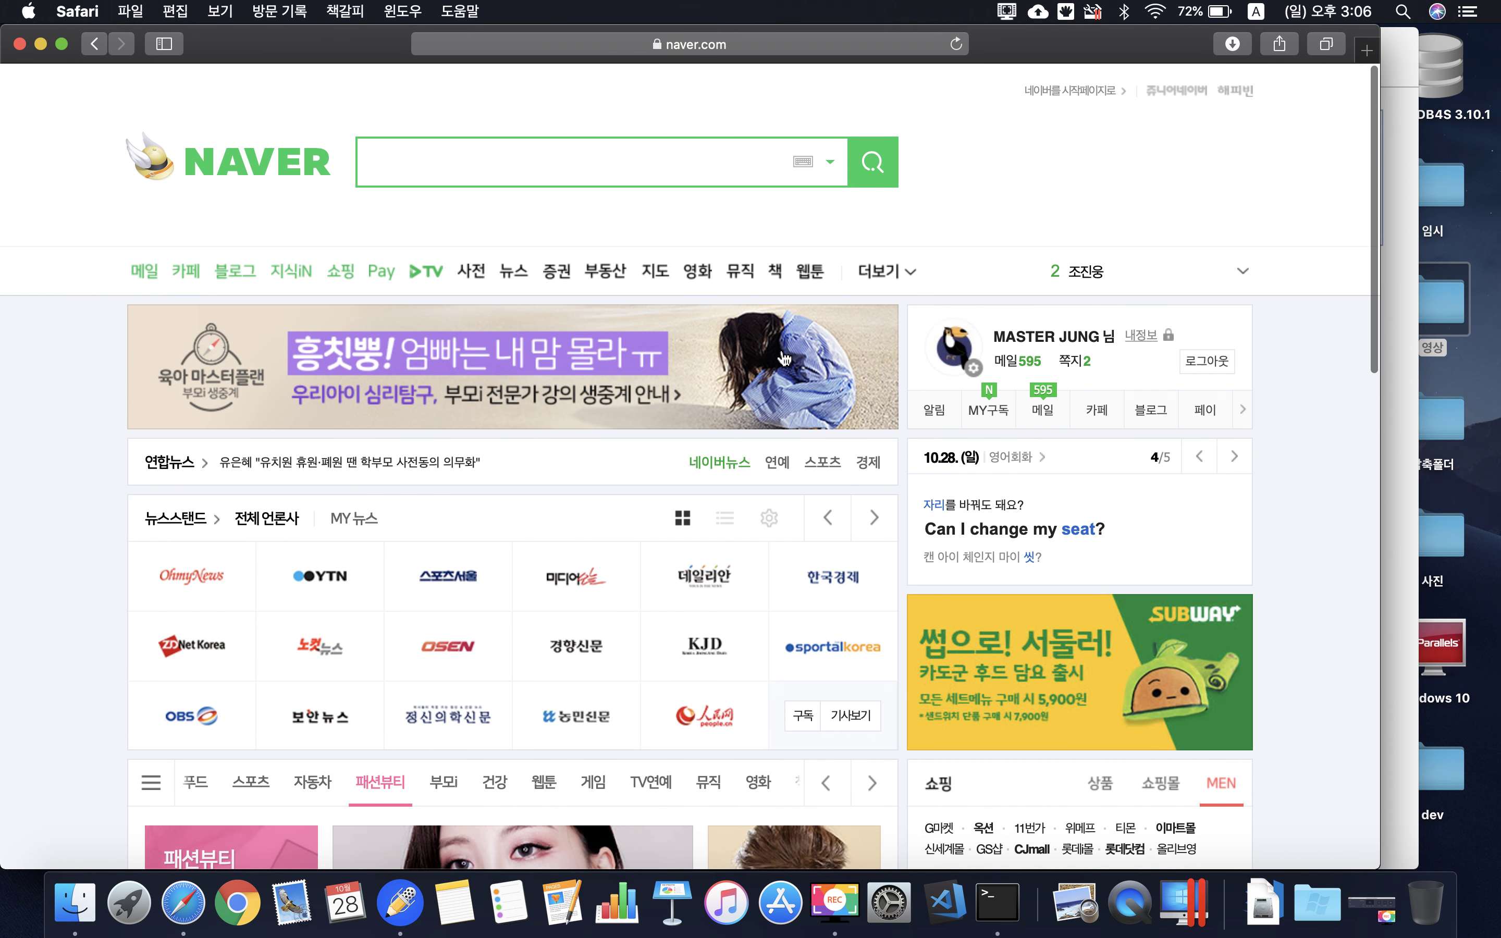
pyautogui.scroll(-20, 784, 348)
pyautogui.scroll(20, 785, 359)
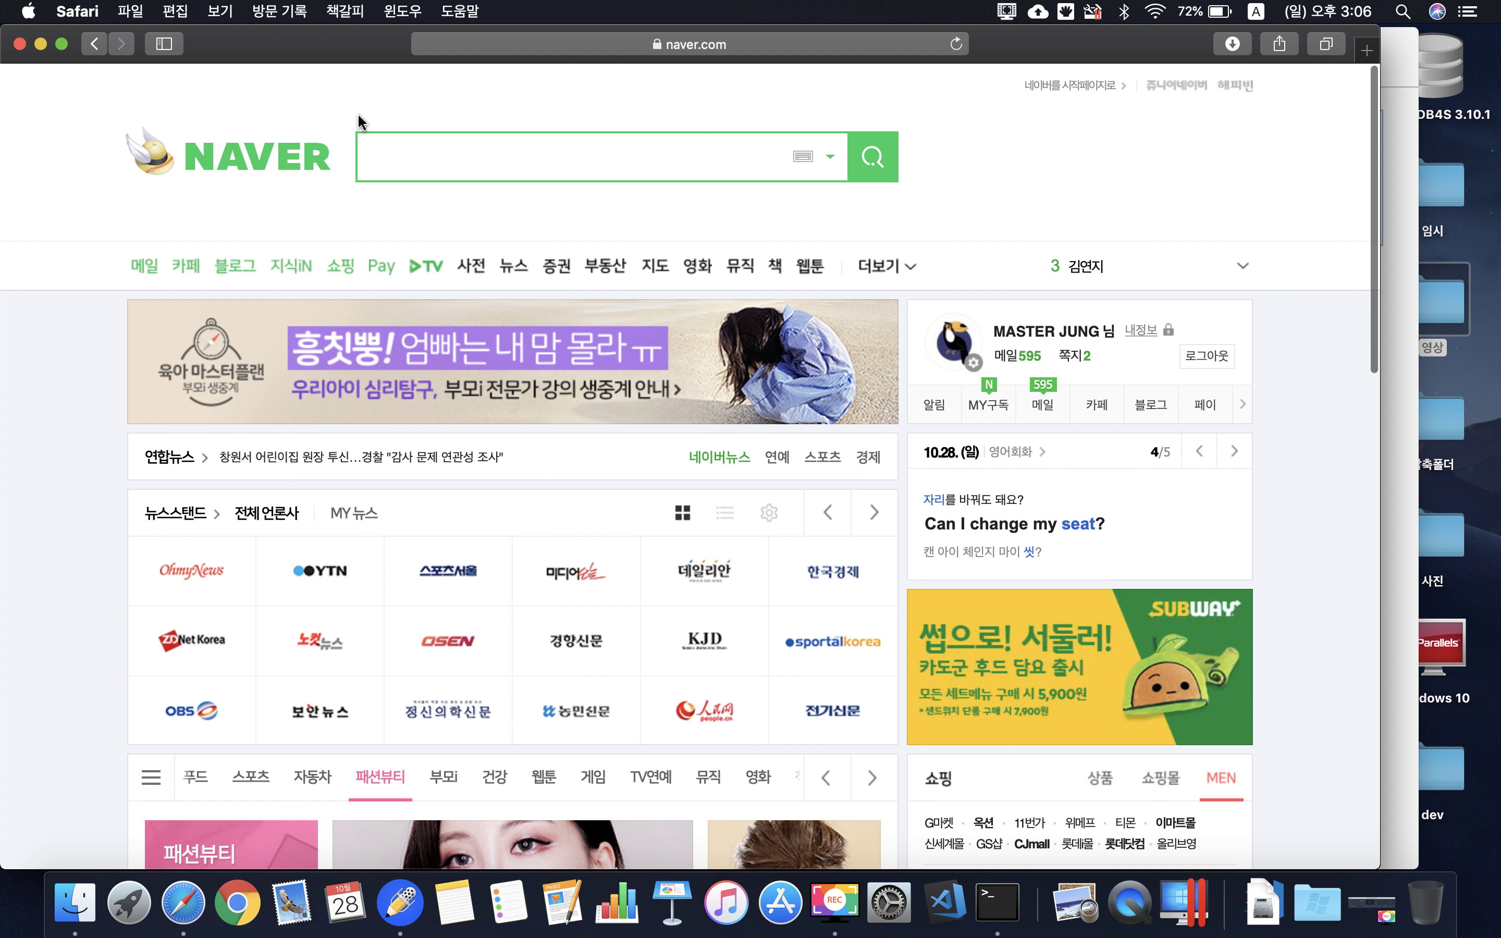
# Step: Close the Safari window, look at the note's window in Mission Control, and return to the note
pyautogui.click(37, 44)
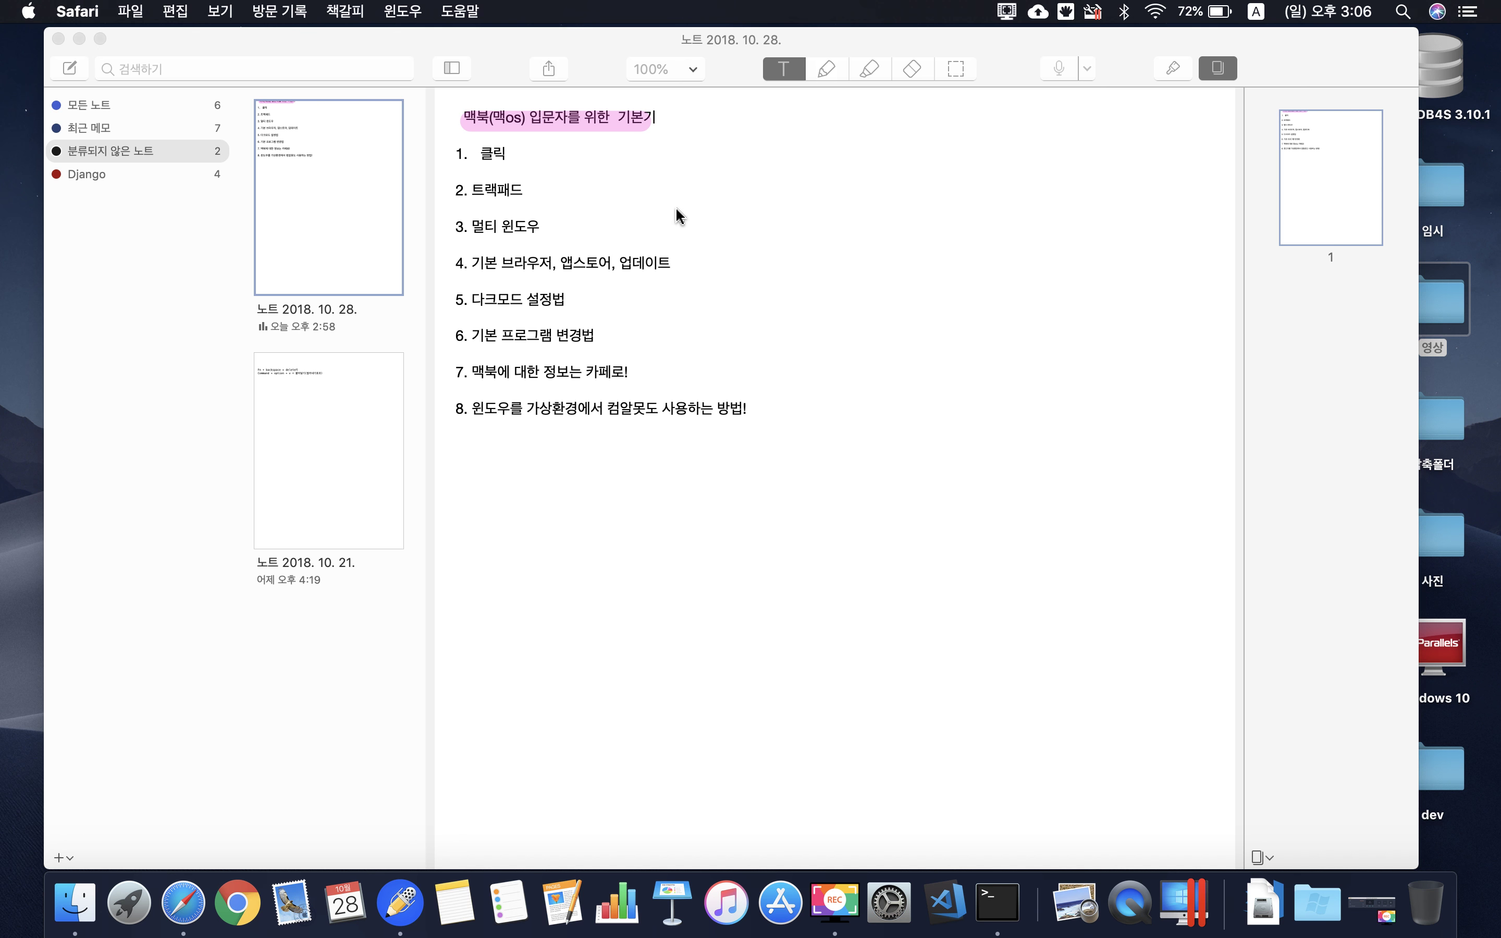
pyautogui.click(678, 211)
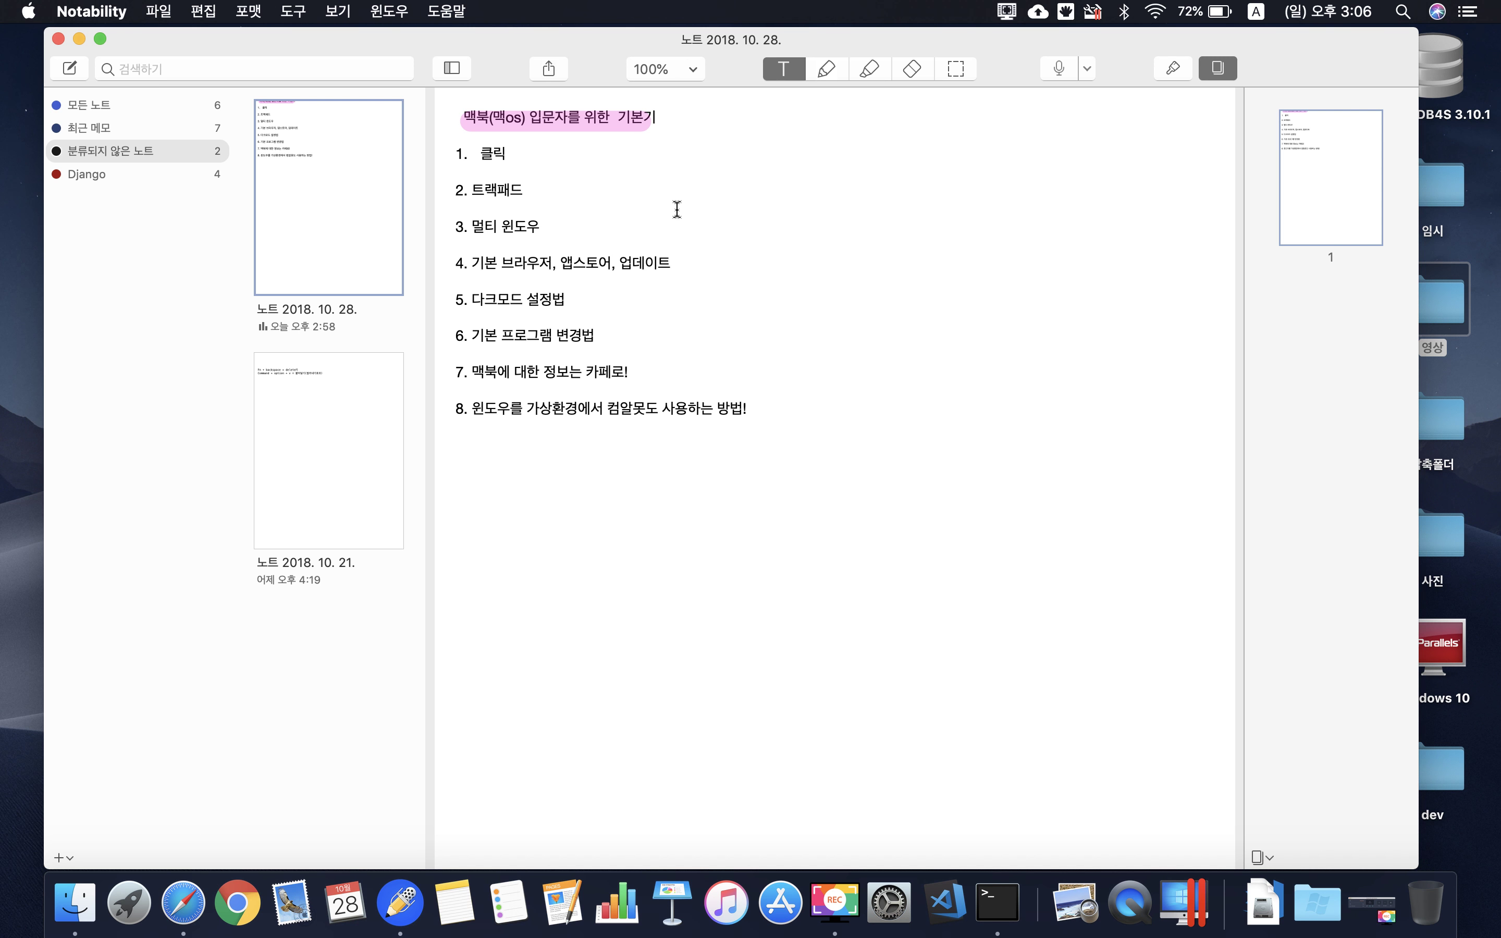
pyautogui.hotkey('ctrl', 'Up')
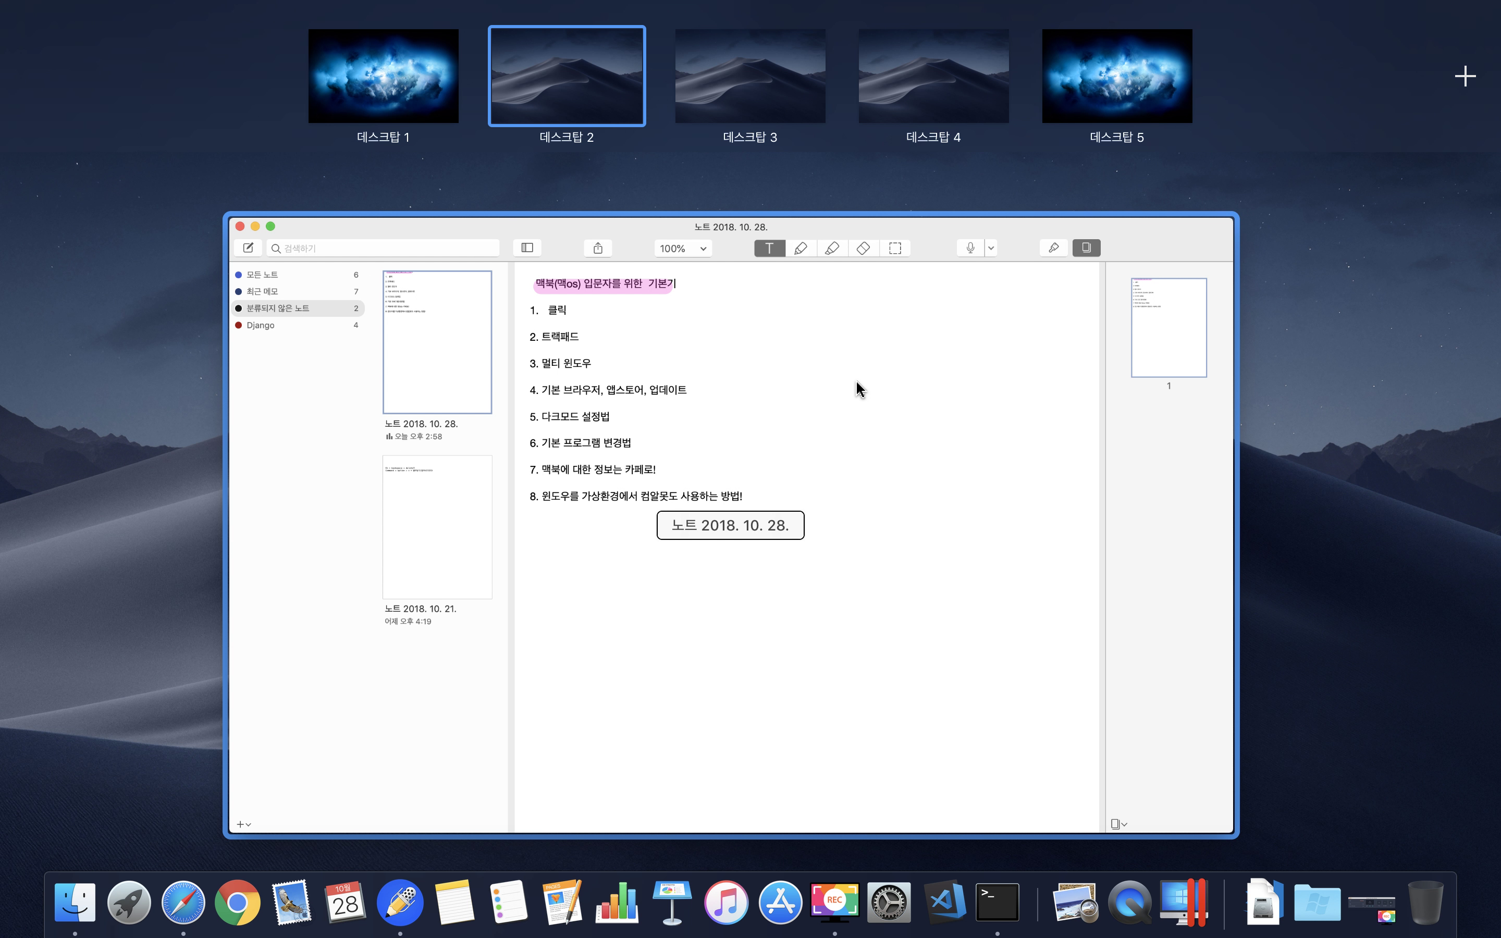
pyautogui.click(557, 600)
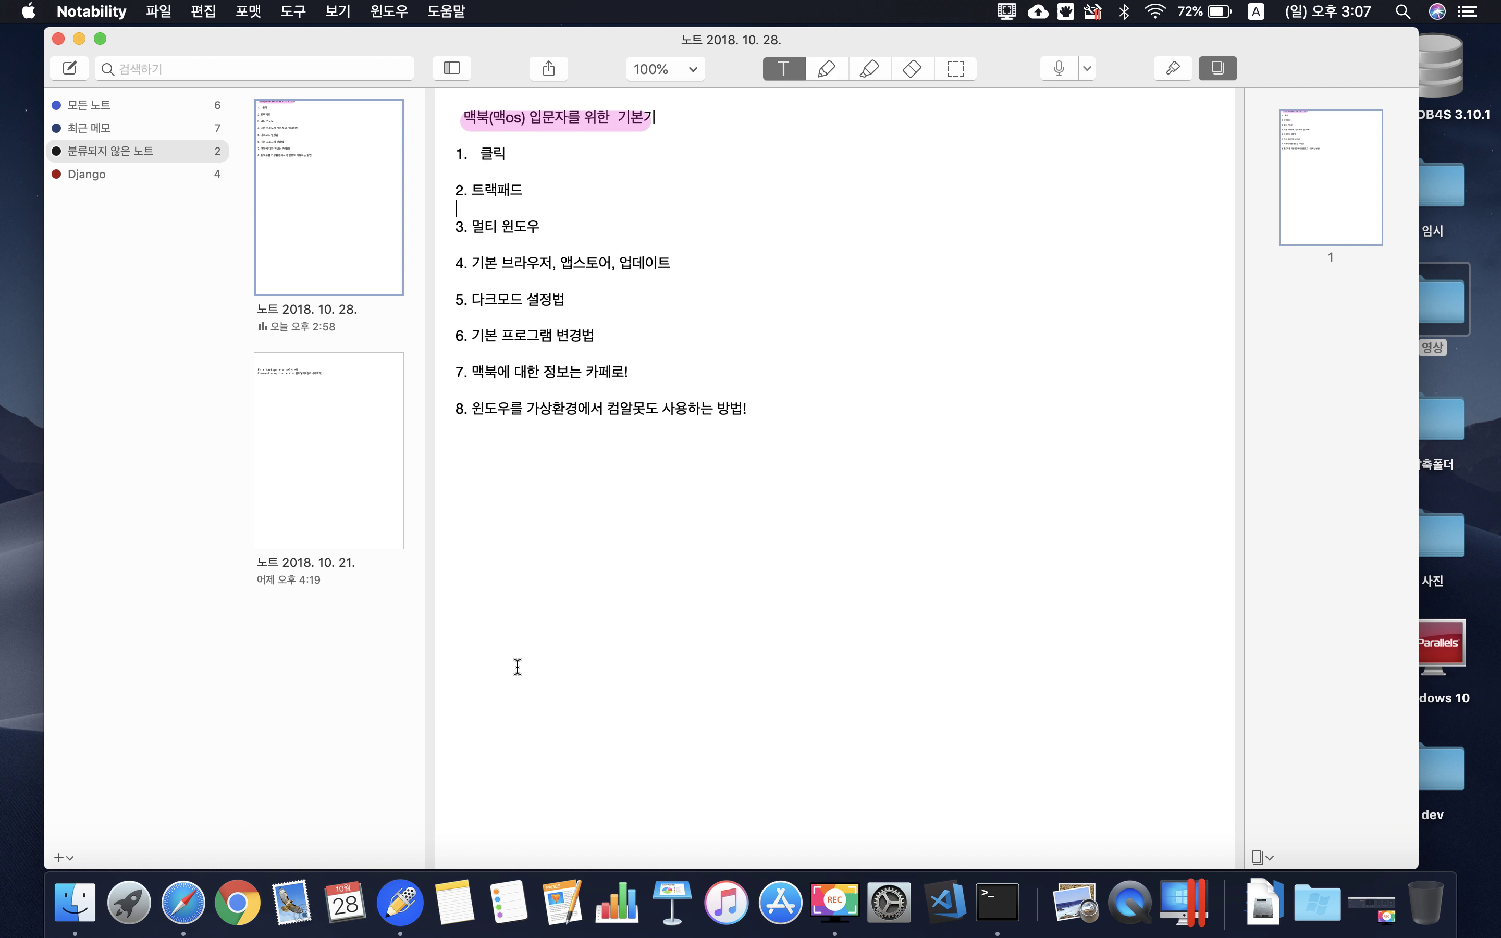
# Step: Open System Preferences, move its window to Desktop 3 in Mission Control, and return to Desktop 2
pyautogui.click(890, 913)
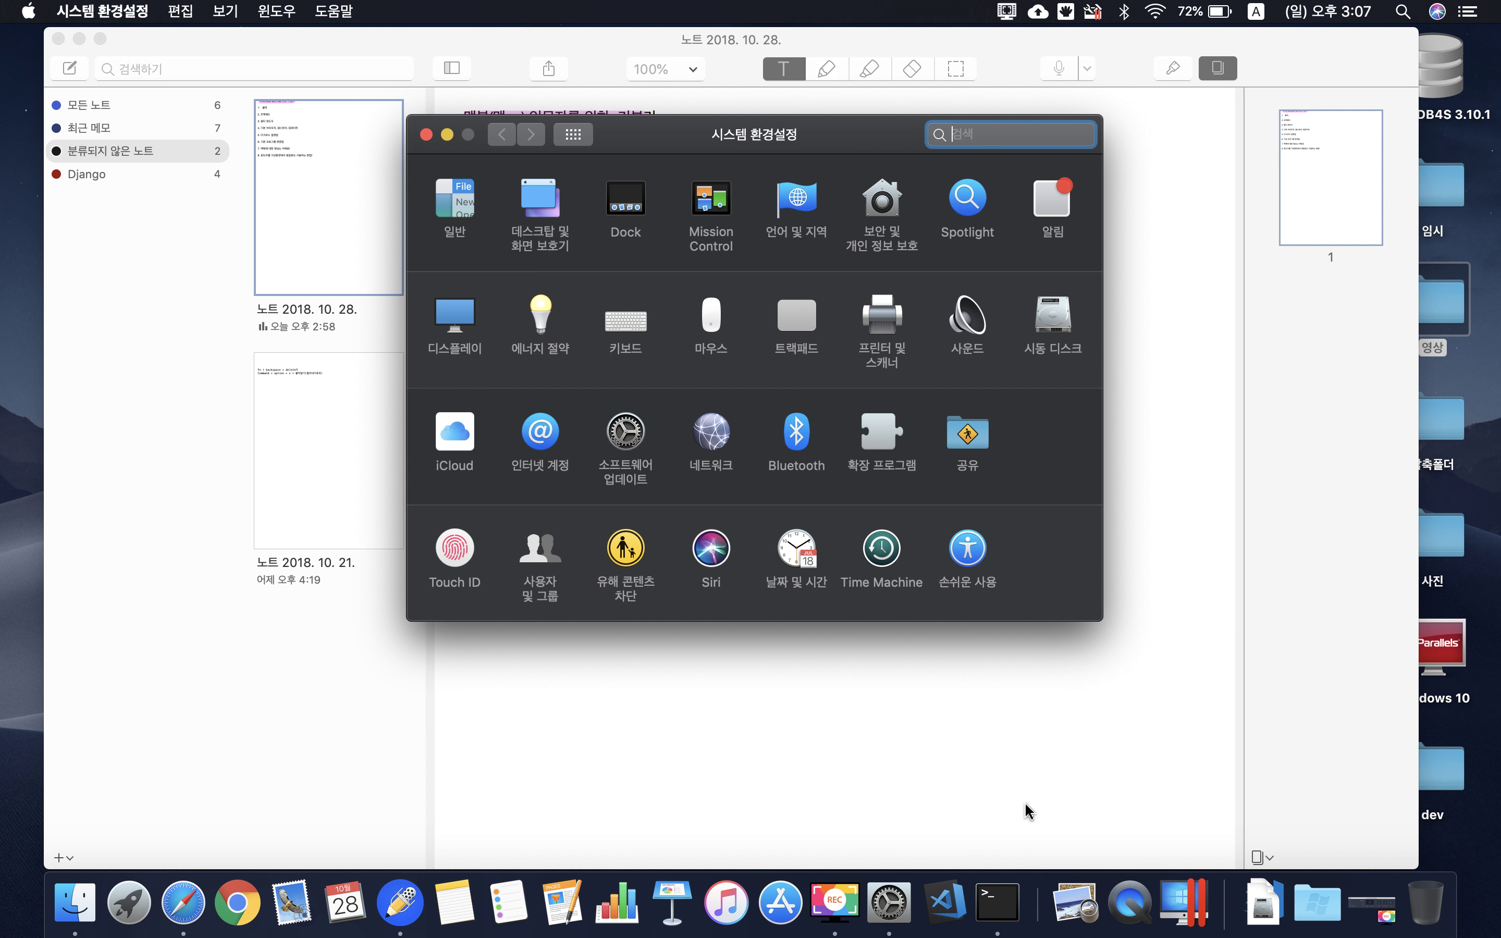
pyautogui.hotkey('ctrl', 'Up')
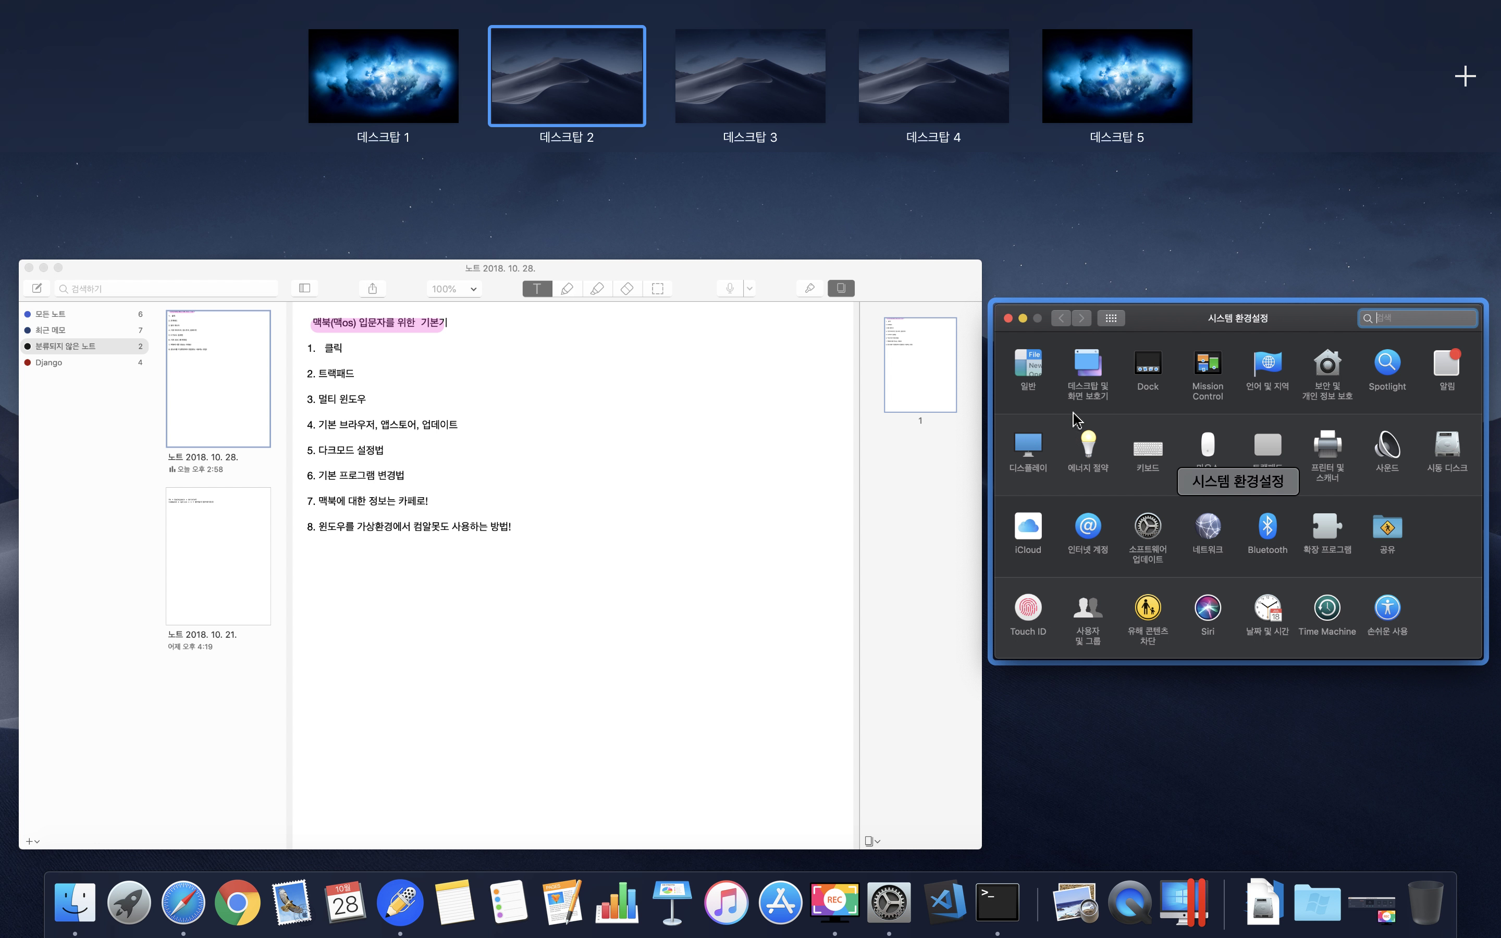
pyautogui.moveTo(1083, 424); pyautogui.dragTo(727, 59)
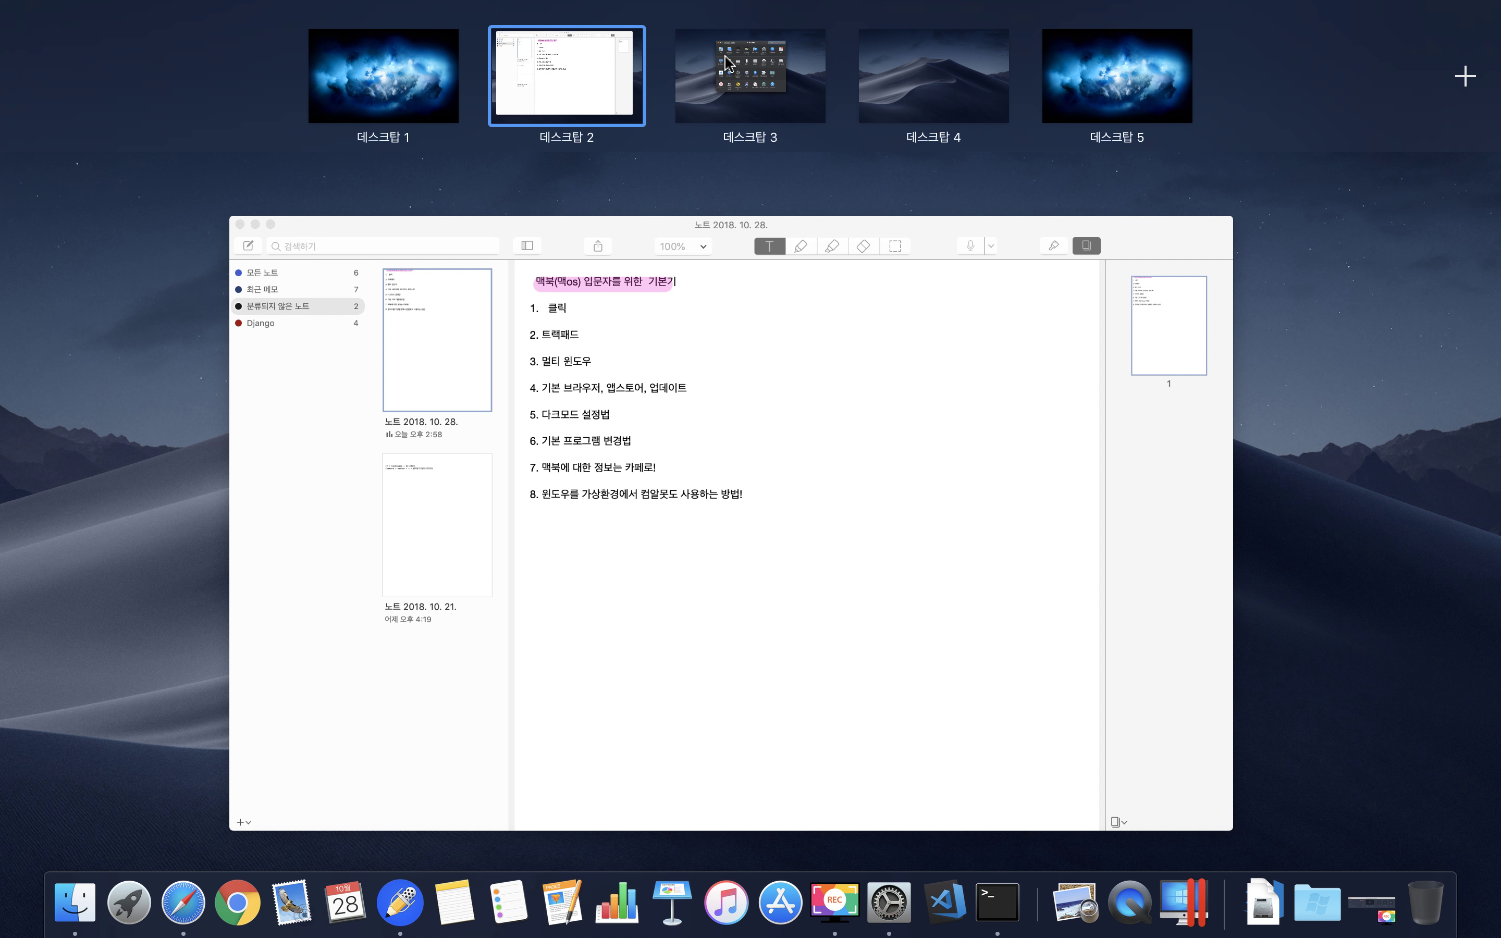
pyautogui.click(550, 70)
pyautogui.click(845, 420)
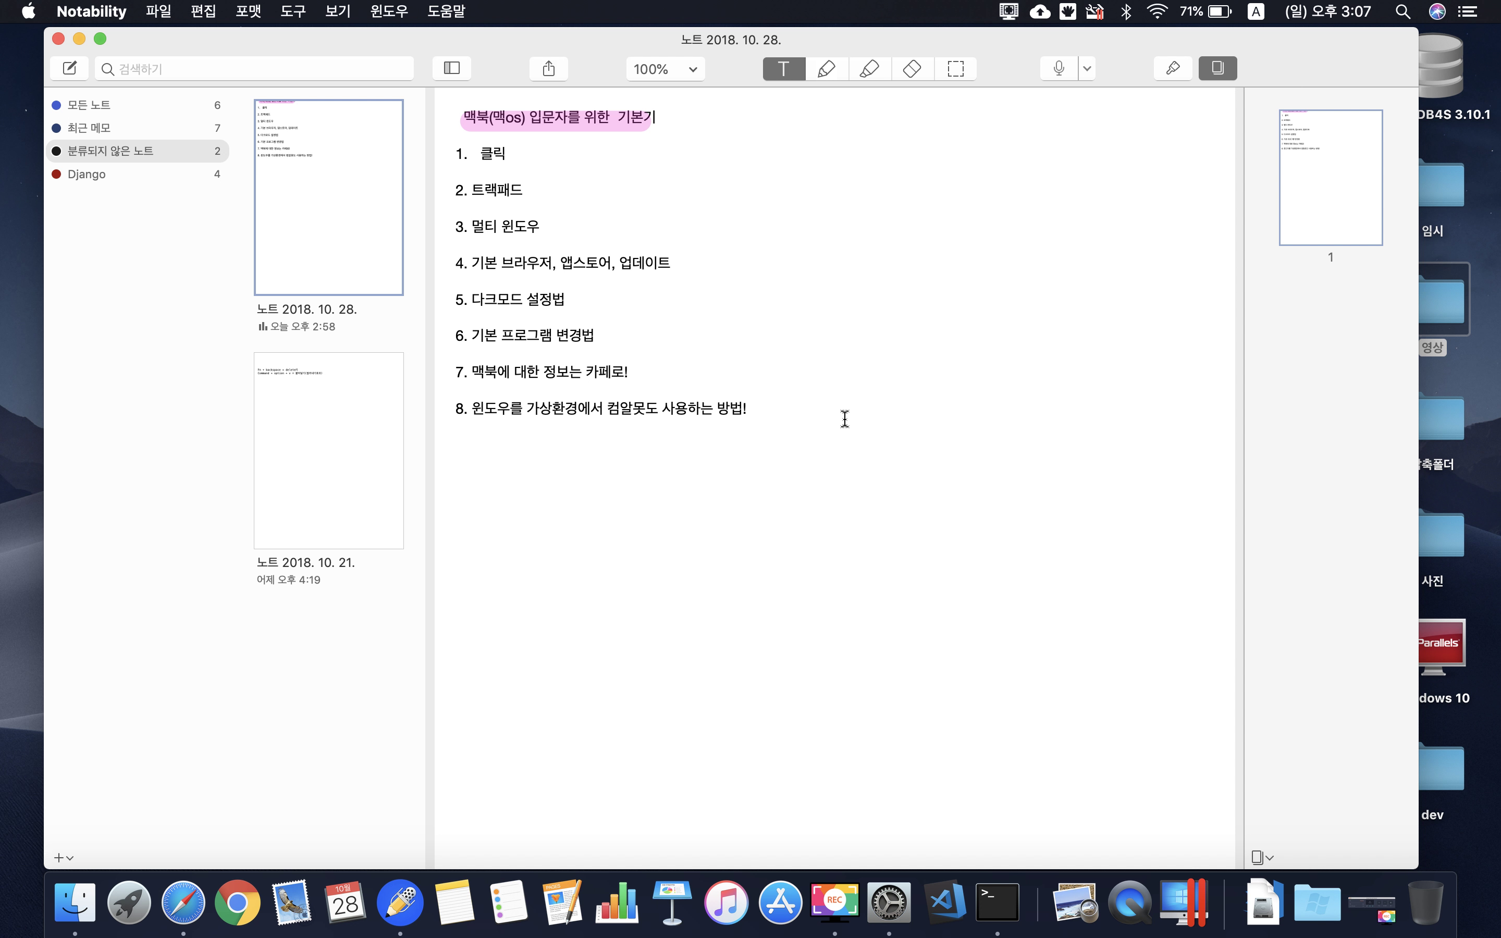
# Step: Switch back and forth between the note on Desktop 2 and the System Preferences window on Desktop 3
pyautogui.hotkey('ctrl', 'Right')
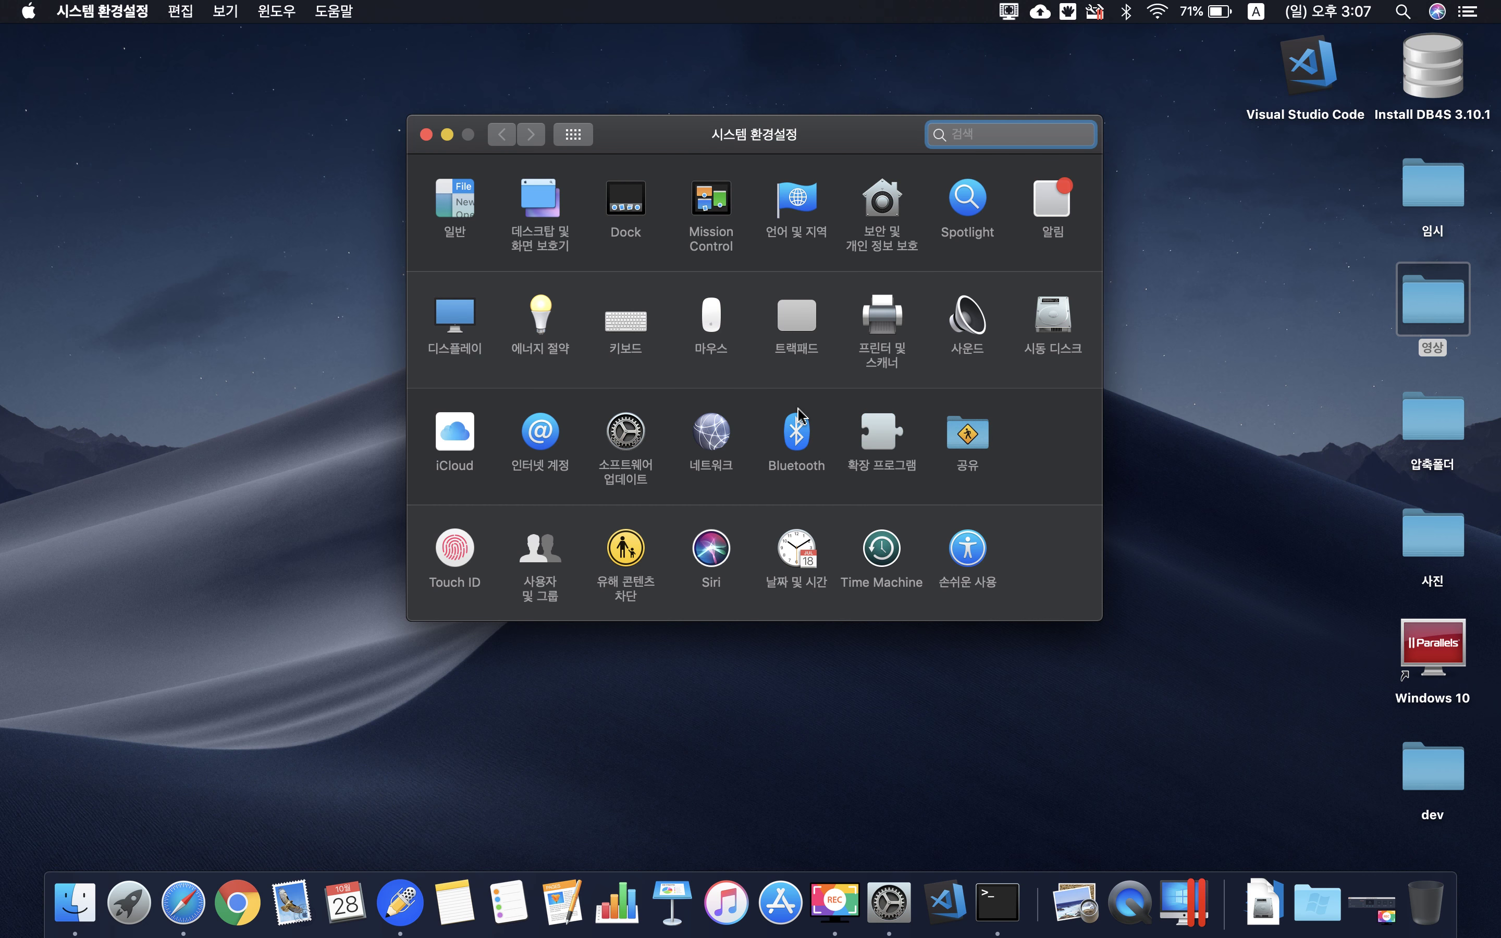
pyautogui.hotkey('ctrl', 'Left')
pyautogui.hotkey('ctrl', 'Right')
pyautogui.hotkey('ctrl', 'Left')
pyautogui.hotkey('ctrl', 'Right')
pyautogui.hotkey('ctrl', 'Left')
pyautogui.hotkey('ctrl', 'Right')
pyautogui.hotkey('ctrl', 'Right')
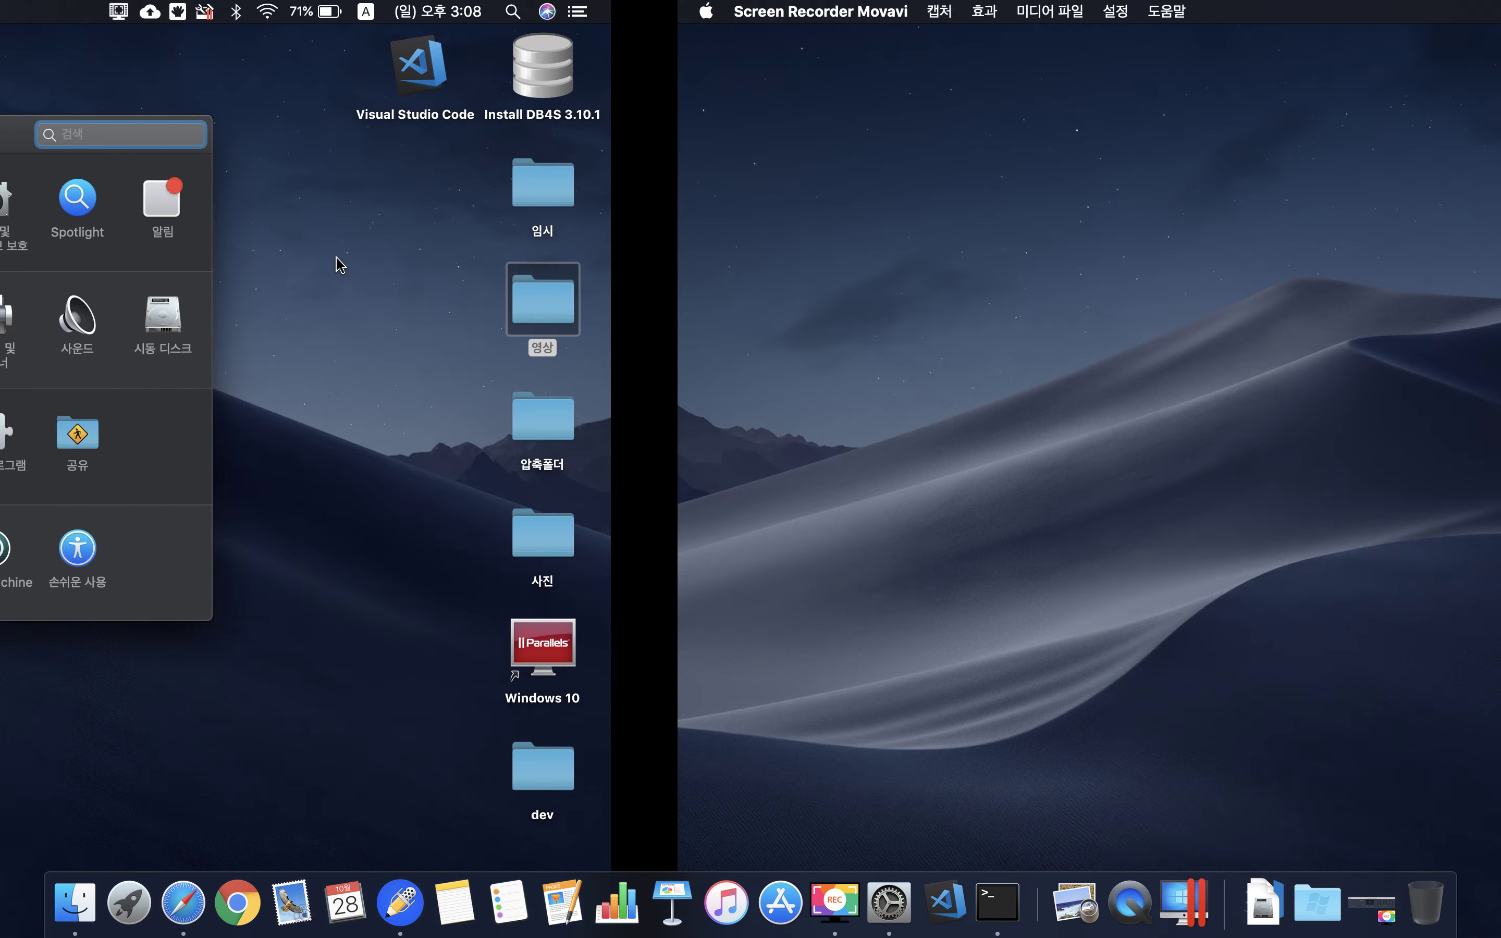
pyautogui.hotkey('ctrl', 'Left')
pyautogui.hotkey('ctrl', 'Right')
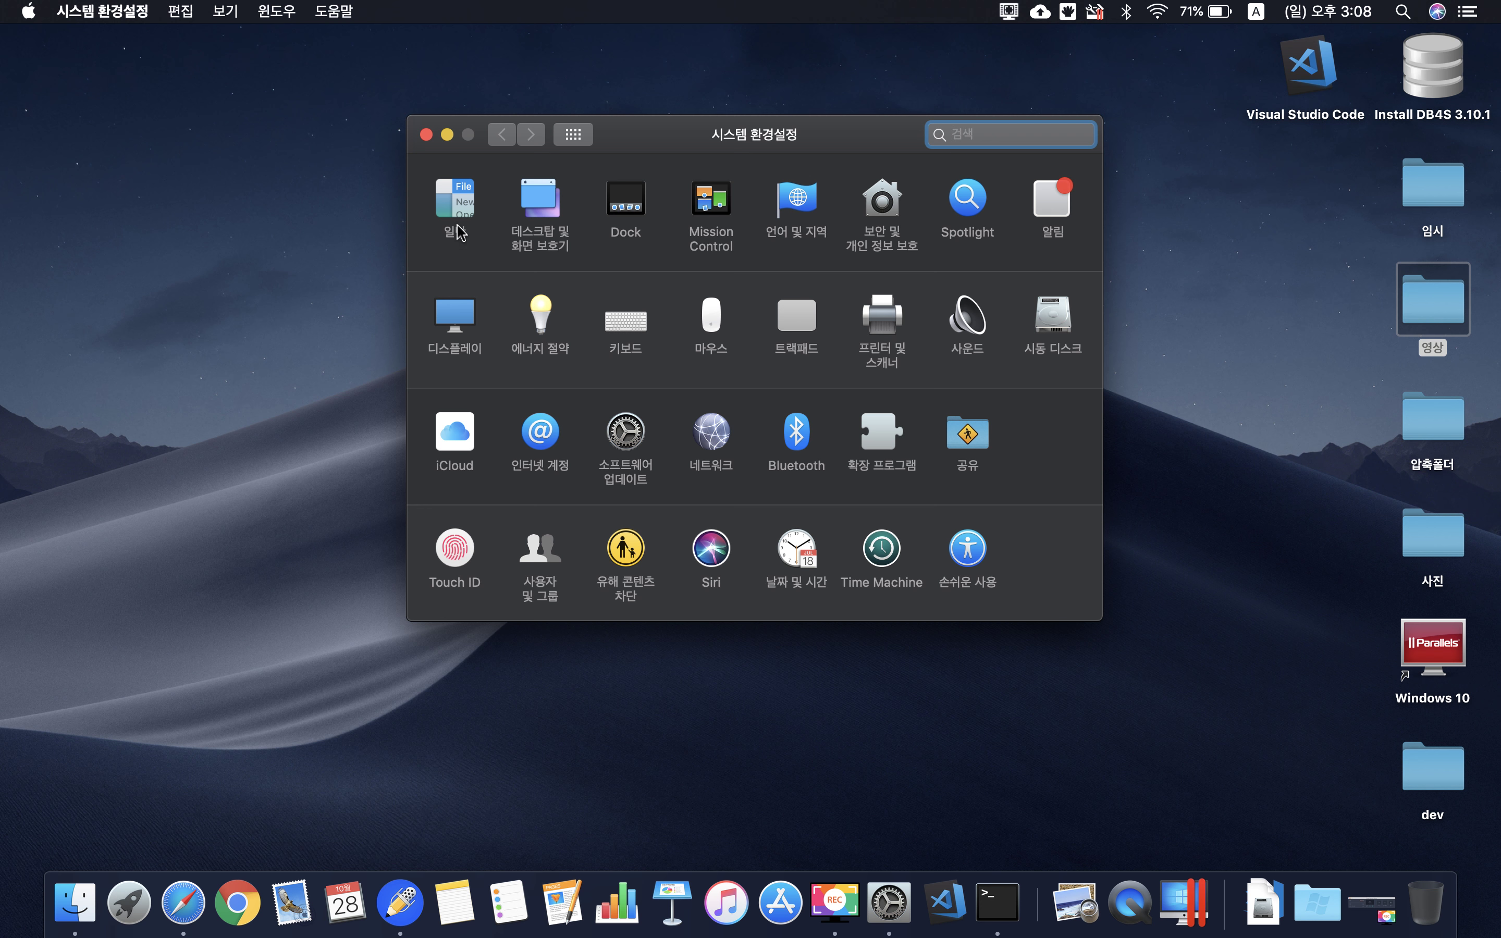
# Step: Close System Preferences on Desktop 3, and go to Desktop 2 and back to Desktop 3 through Mission Control
pyautogui.click(427, 136)
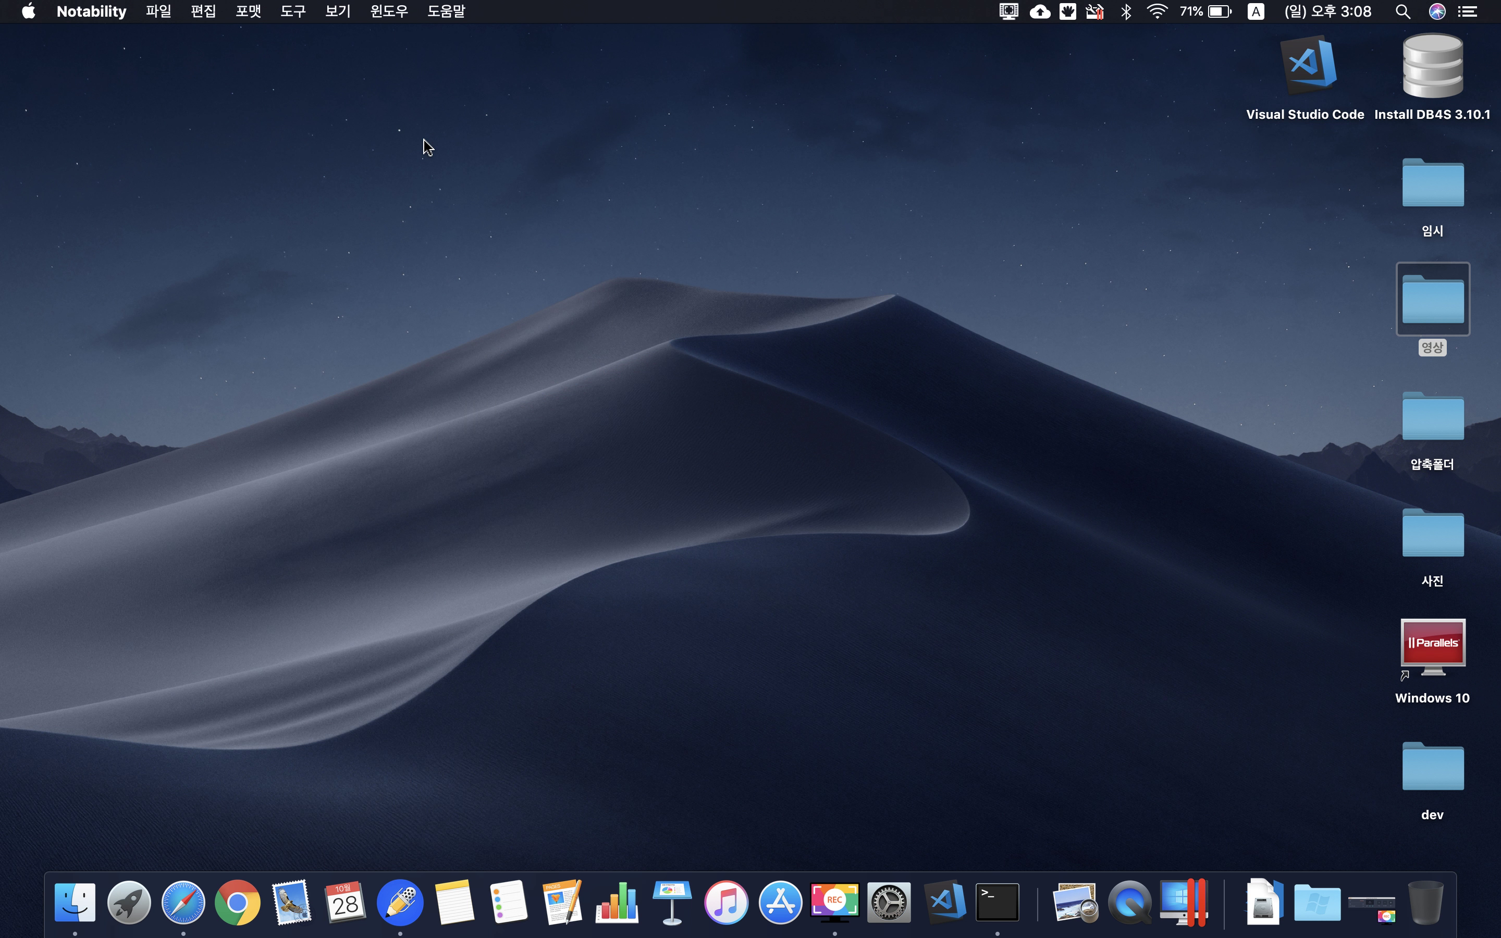
pyautogui.hotkey('ctrl', 'Left')
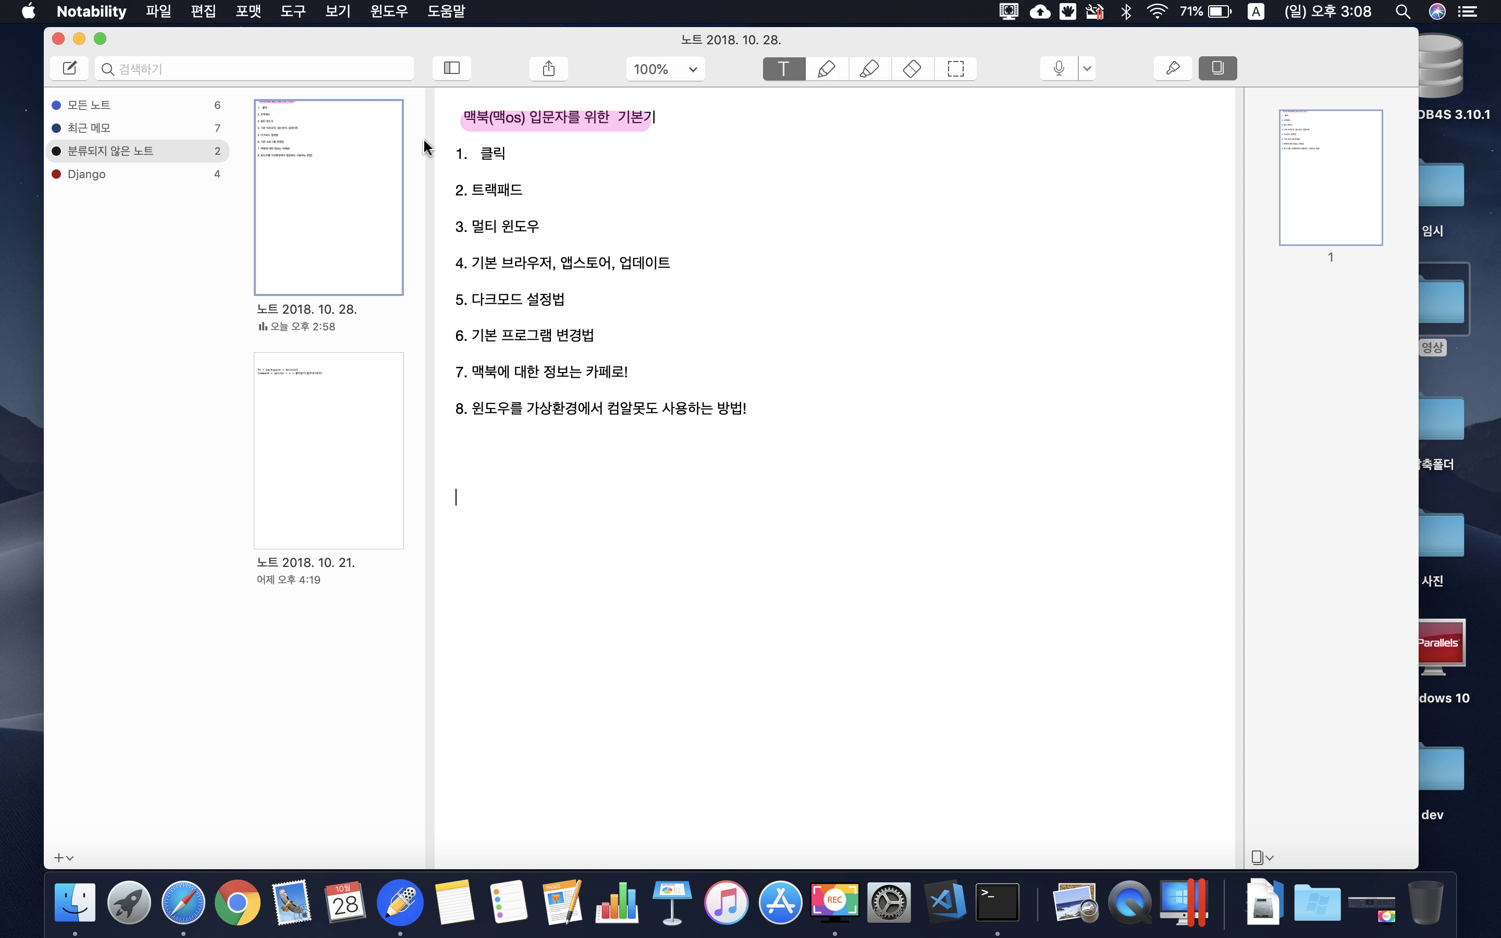
pyautogui.hotkey('ctrl', 'Up')
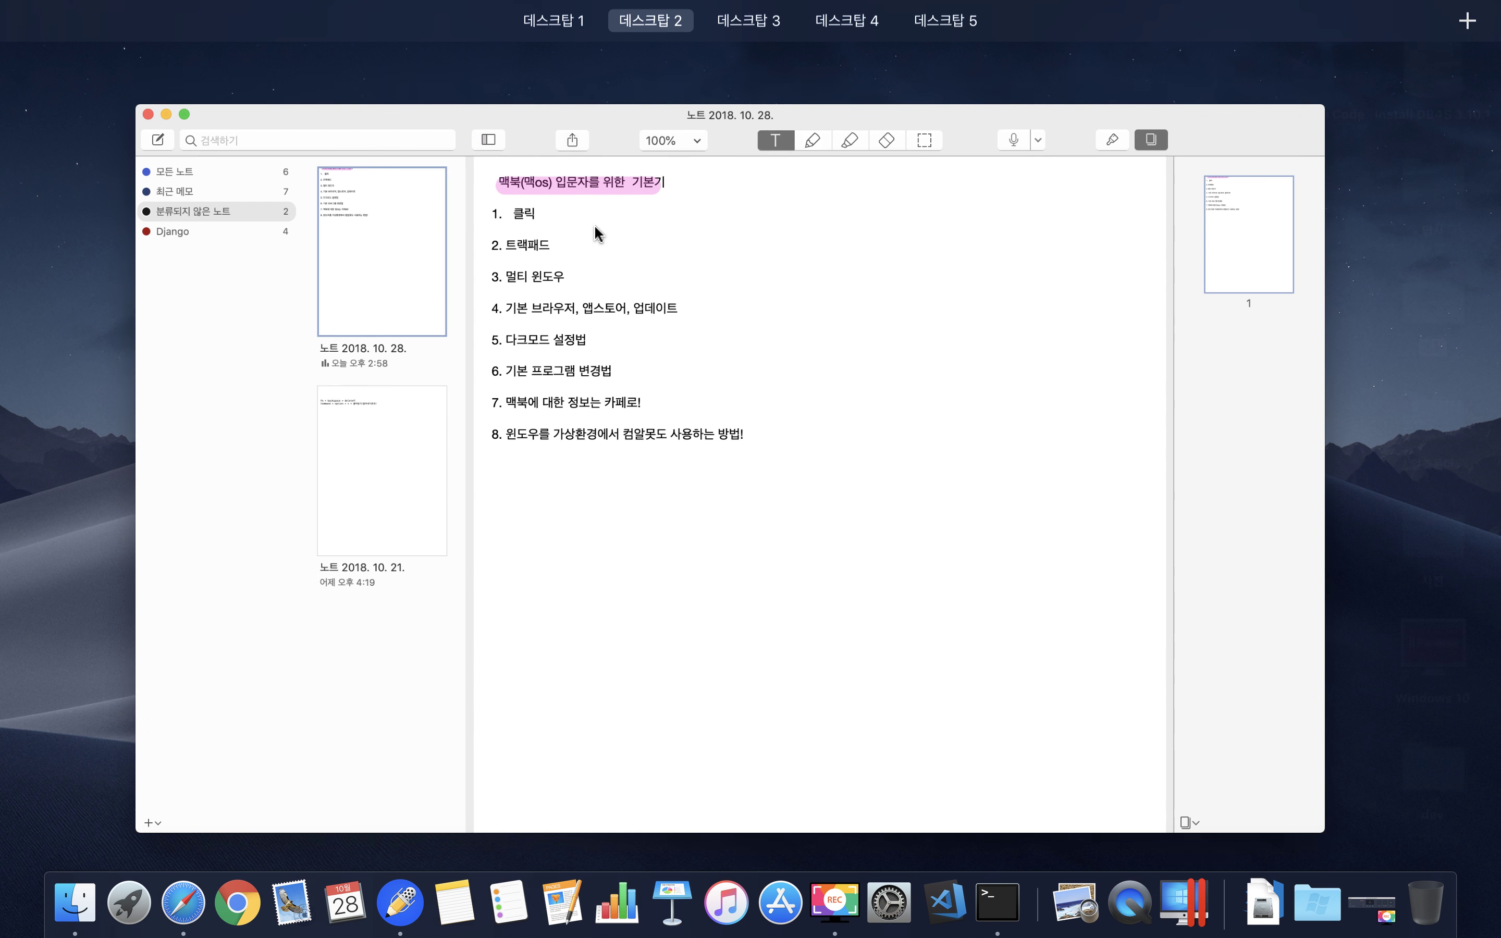
pyautogui.moveTo(577, 60)
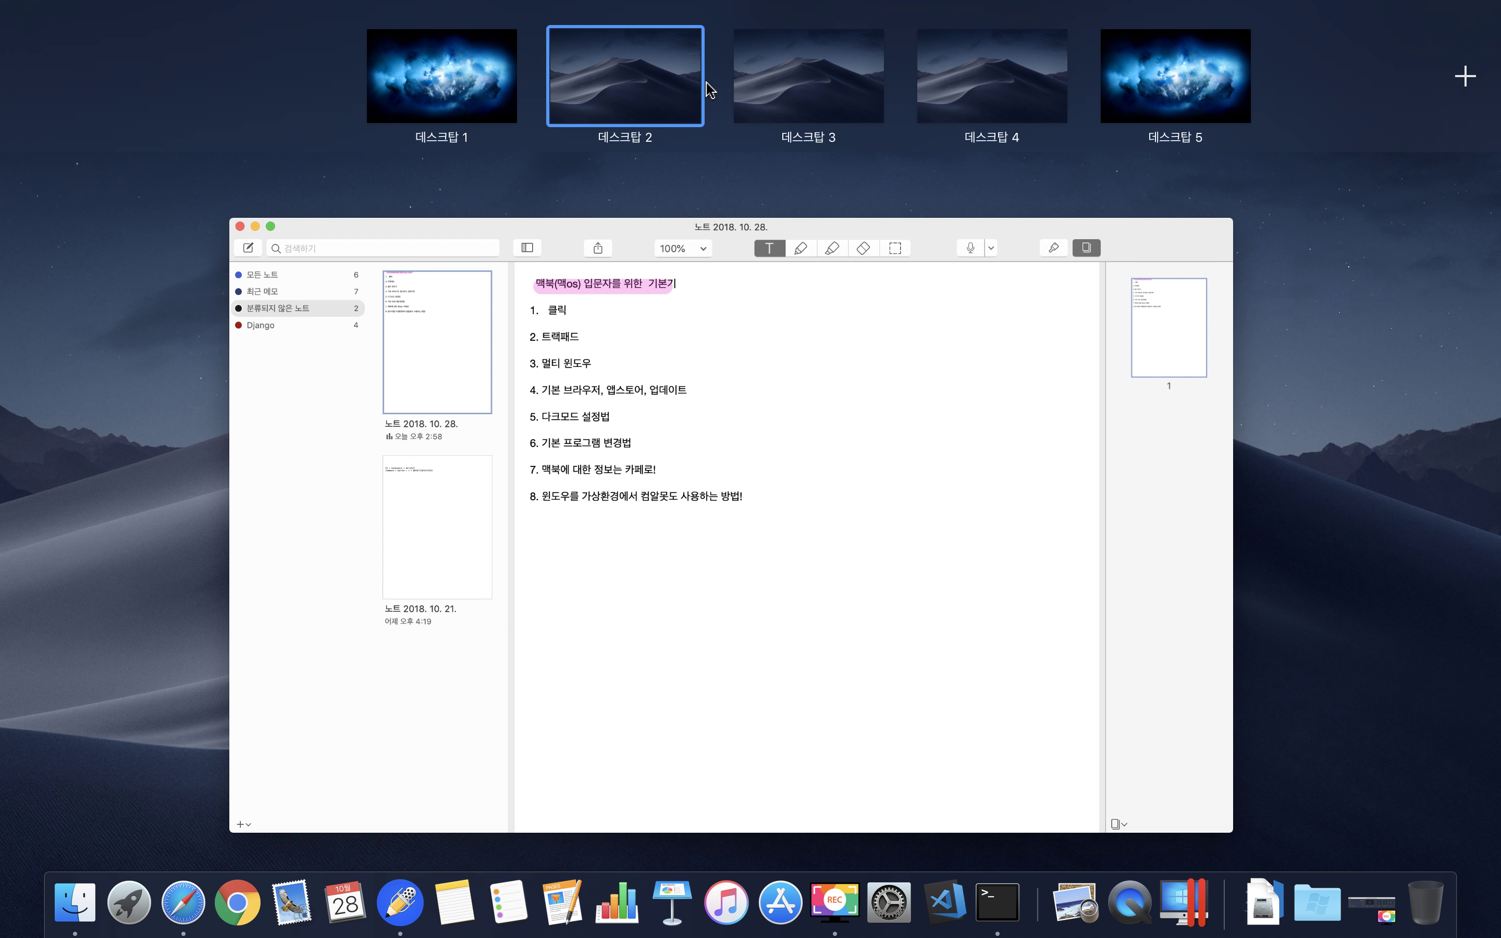
pyautogui.click(758, 88)
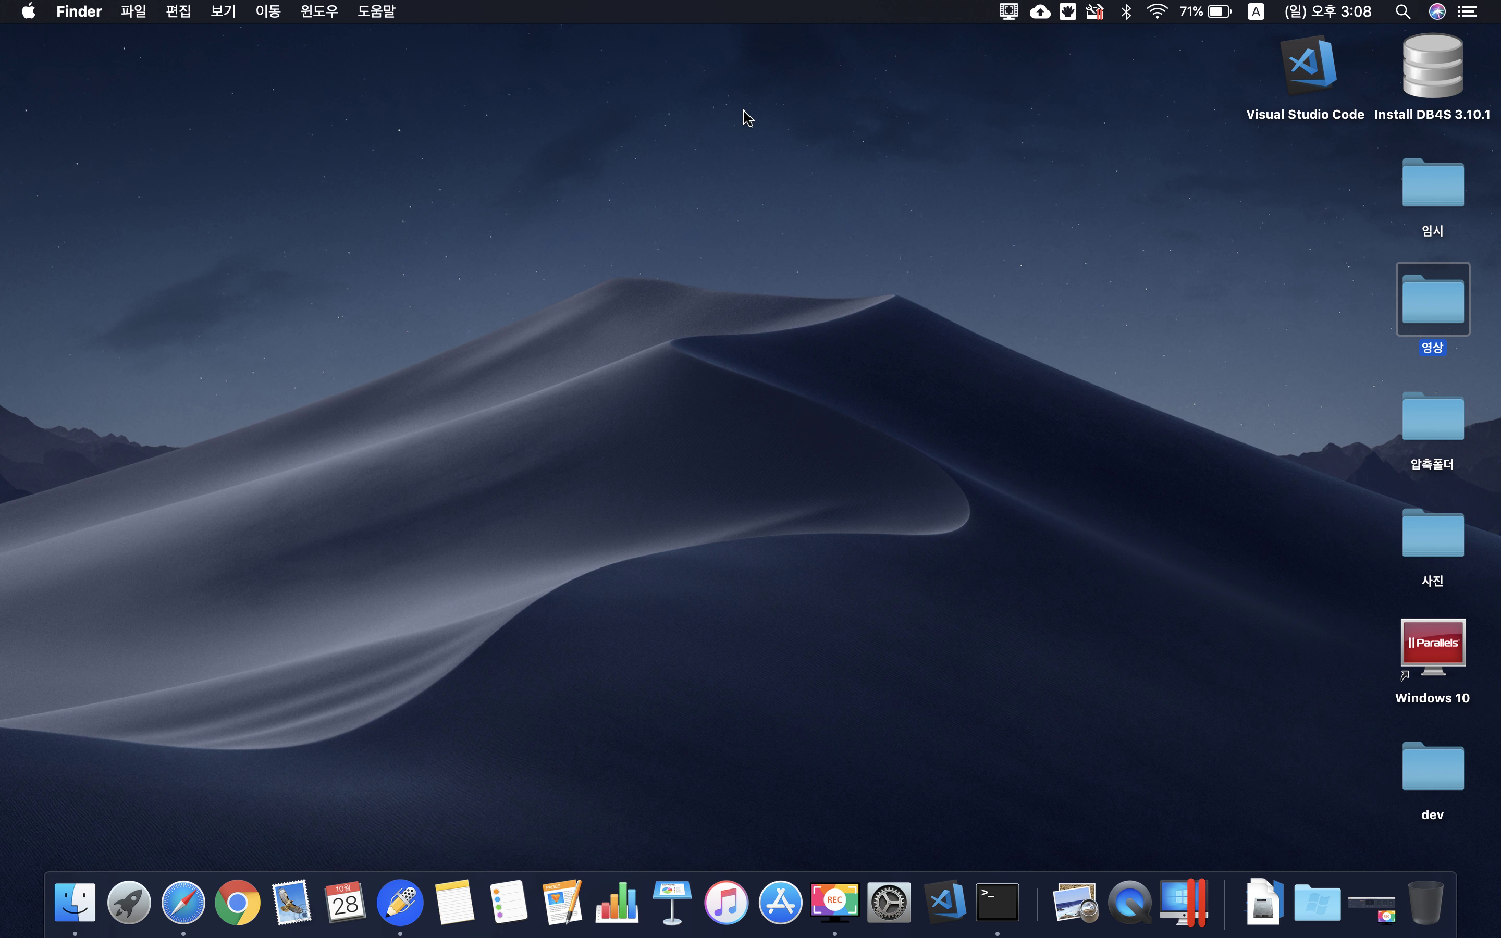
# Step: Change Desktop 3's background to the 사막 5 picture and close the desktop settings window
pyautogui.rightClick(701, 240)
pyautogui.moveTo(758, 442)
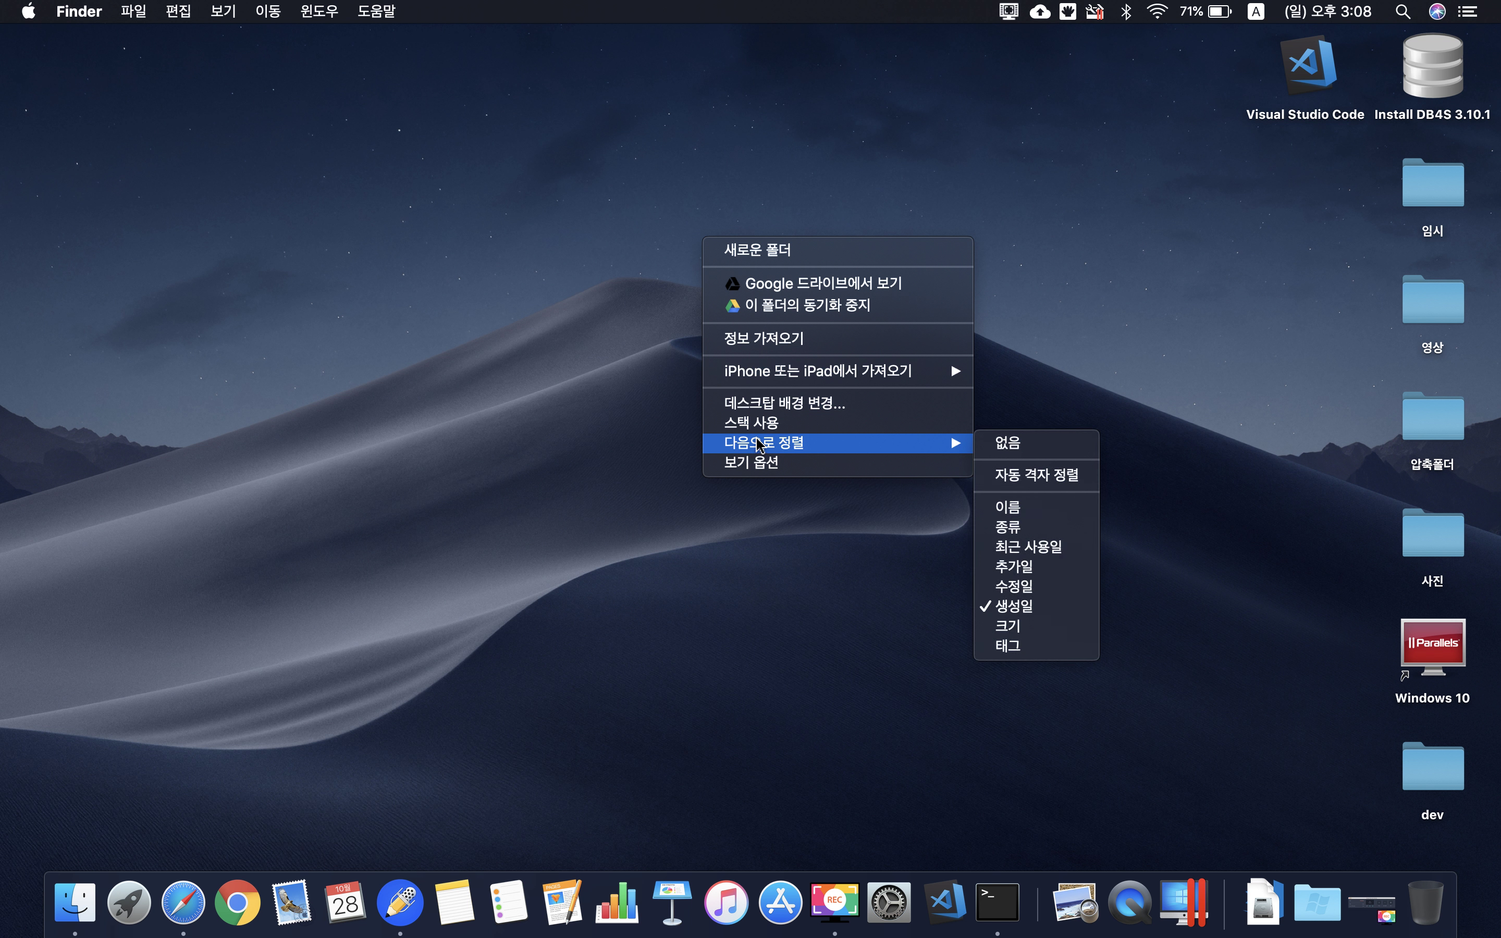
pyautogui.click(557, 338)
pyautogui.rightClick(559, 336)
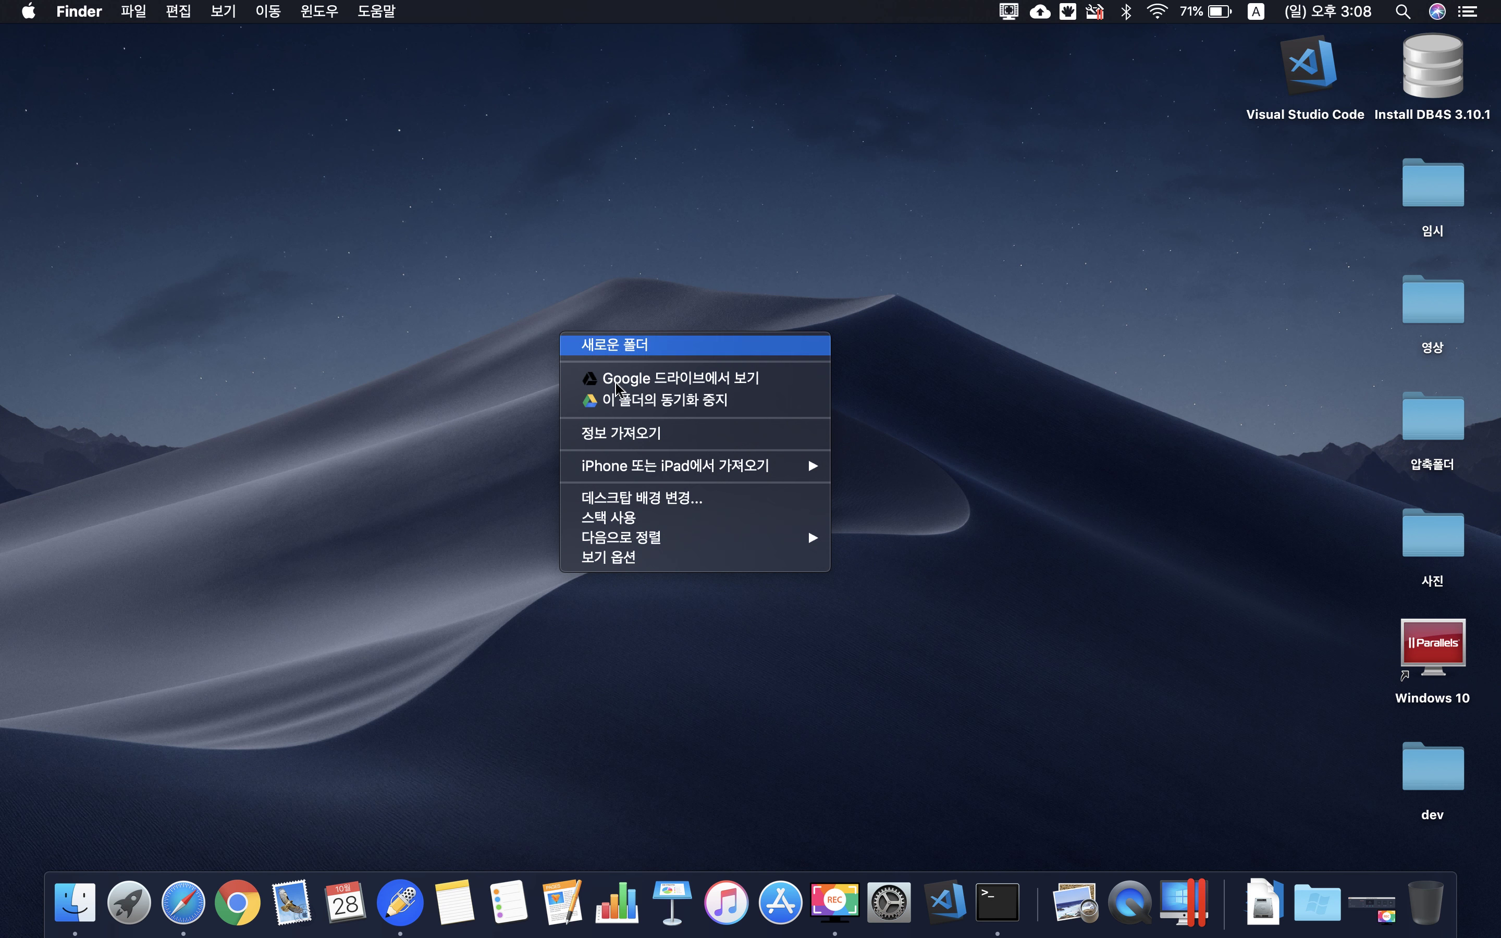
pyautogui.click(718, 501)
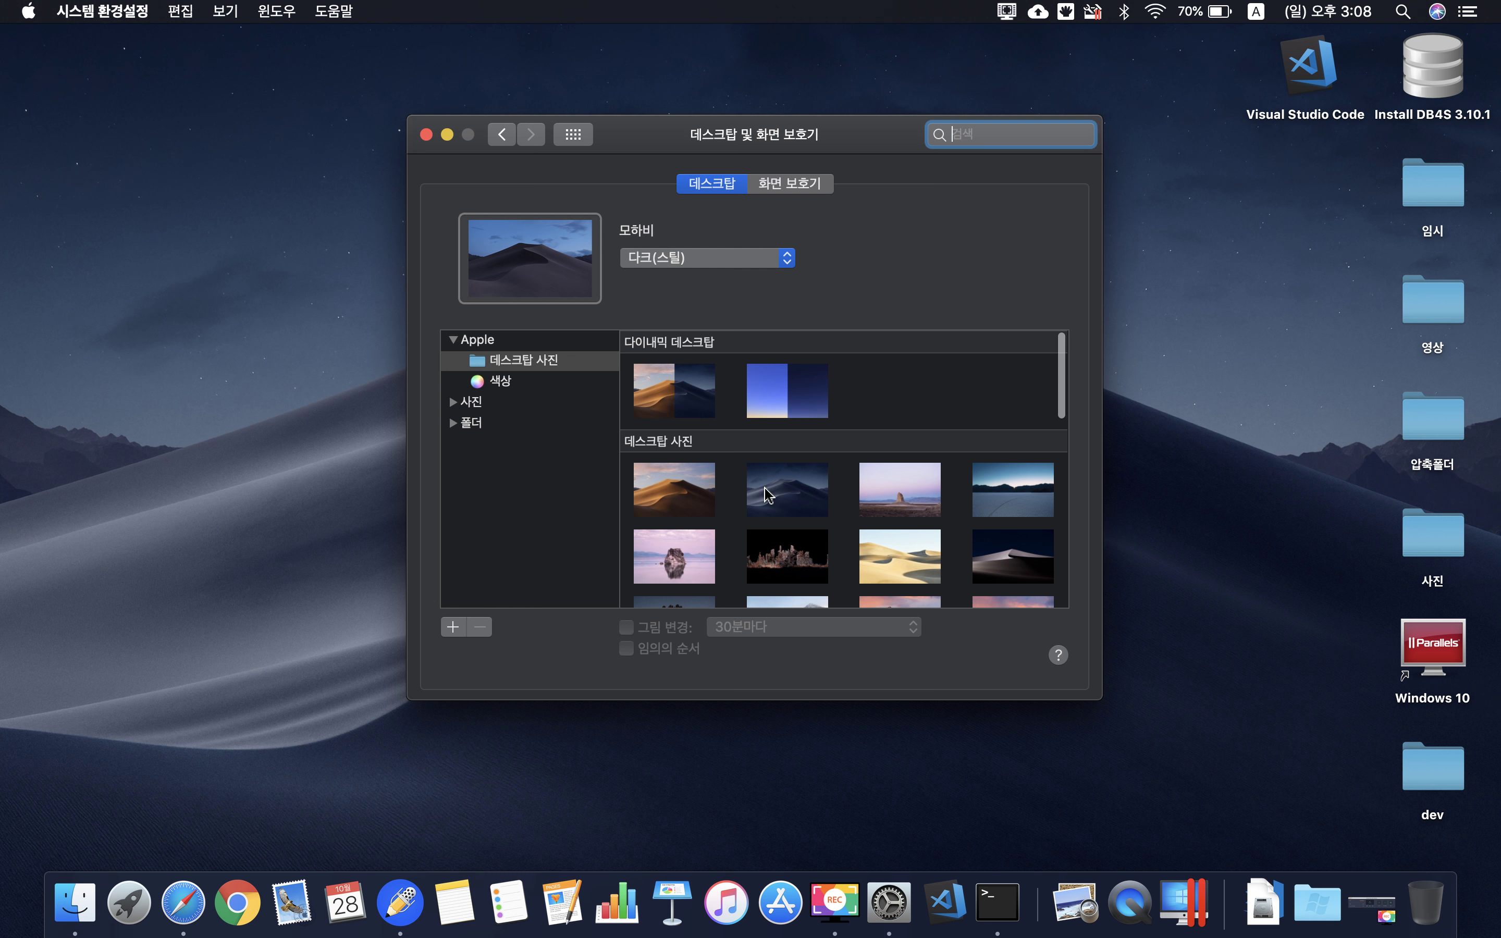
pyautogui.click(902, 562)
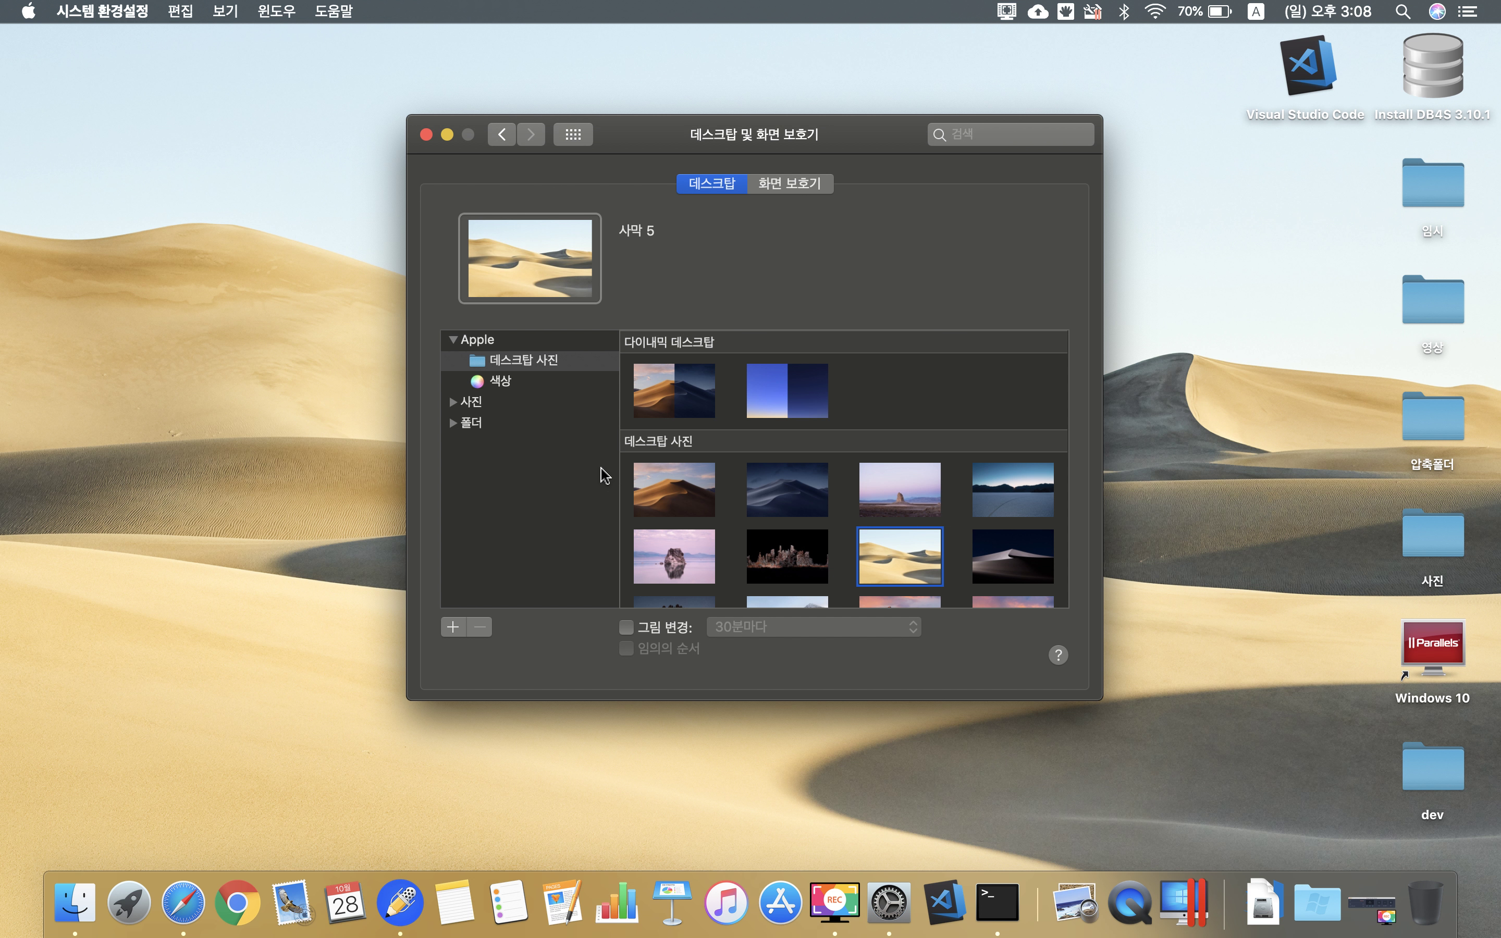
pyautogui.click(423, 134)
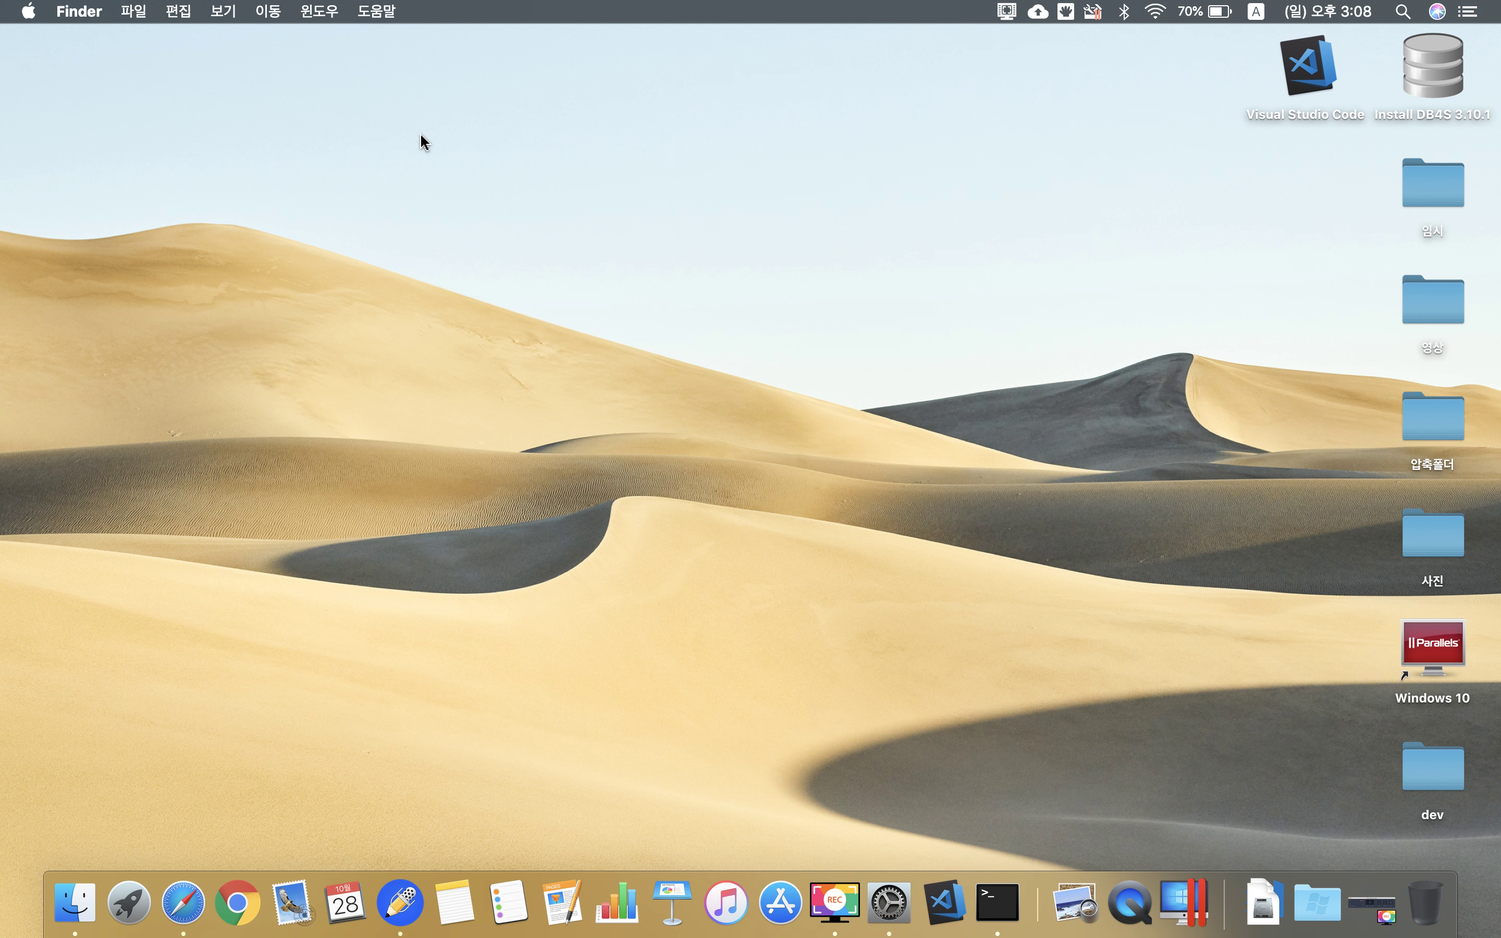
# Step: Compare the backgrounds of the five desktops in Mission Control and switch to Desktop 2
pyautogui.hotkey('ctrl', 'Up')
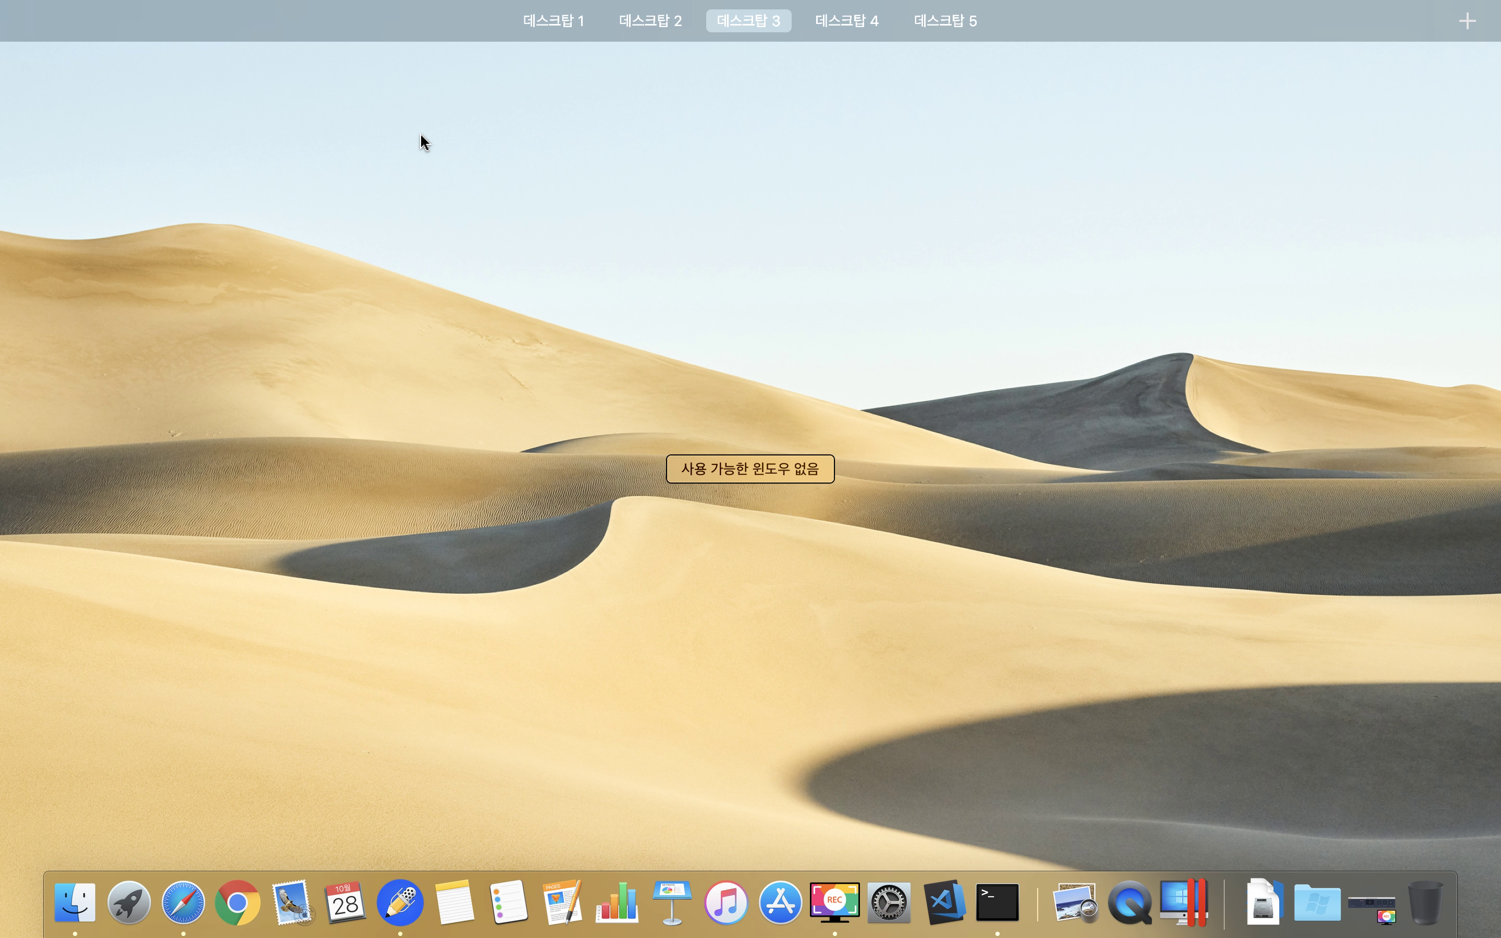
pyautogui.moveTo(637, 34)
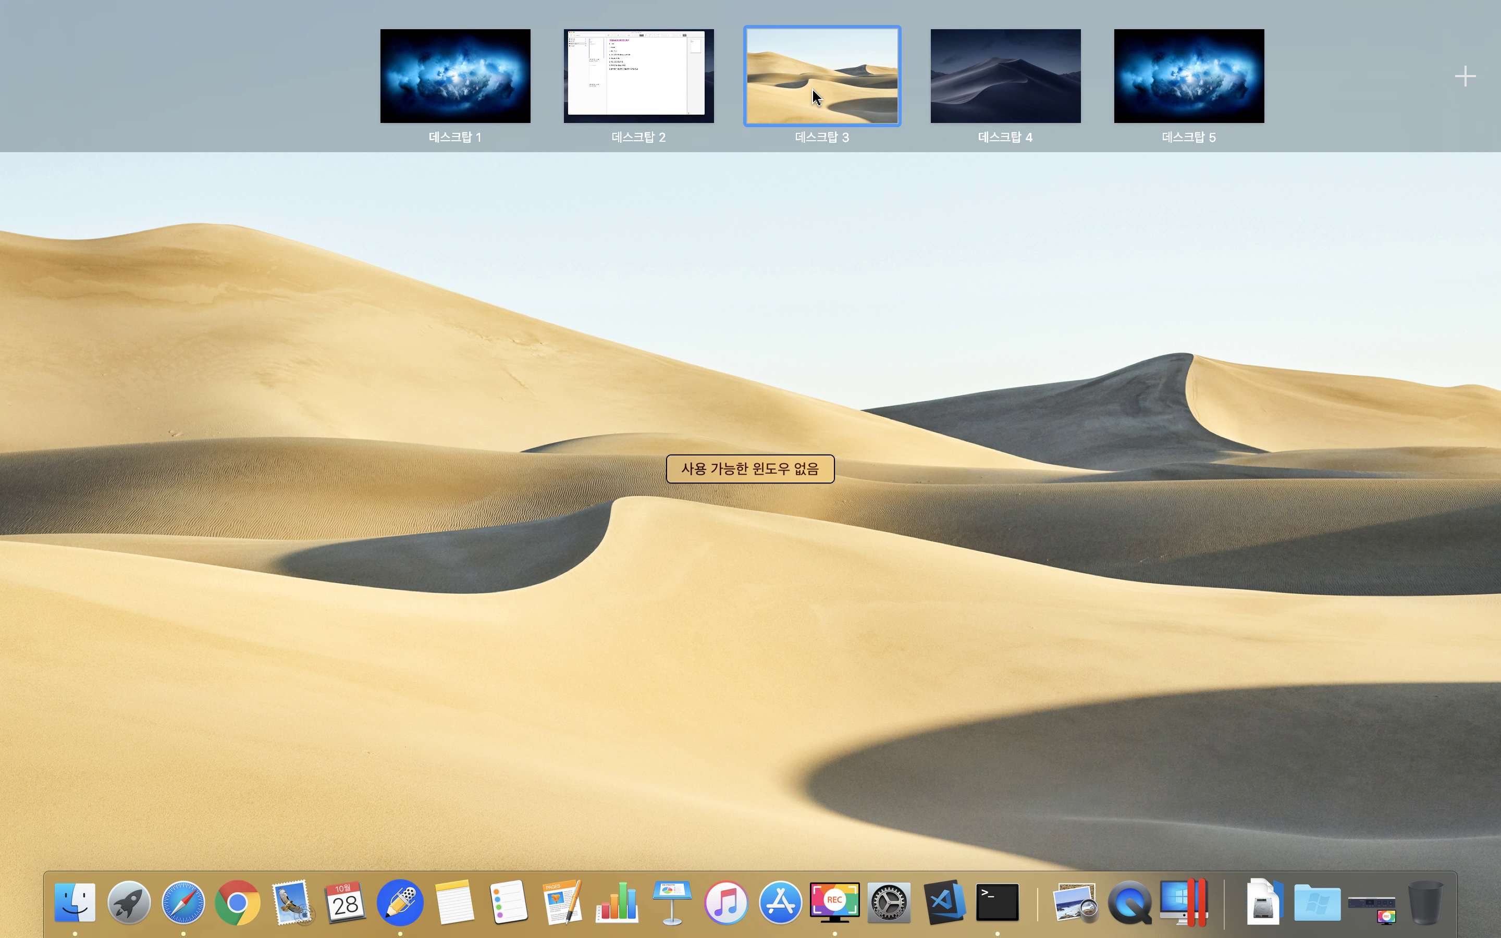
pyautogui.moveTo(821, 102)
pyautogui.moveTo(682, 94)
pyautogui.moveTo(976, 71)
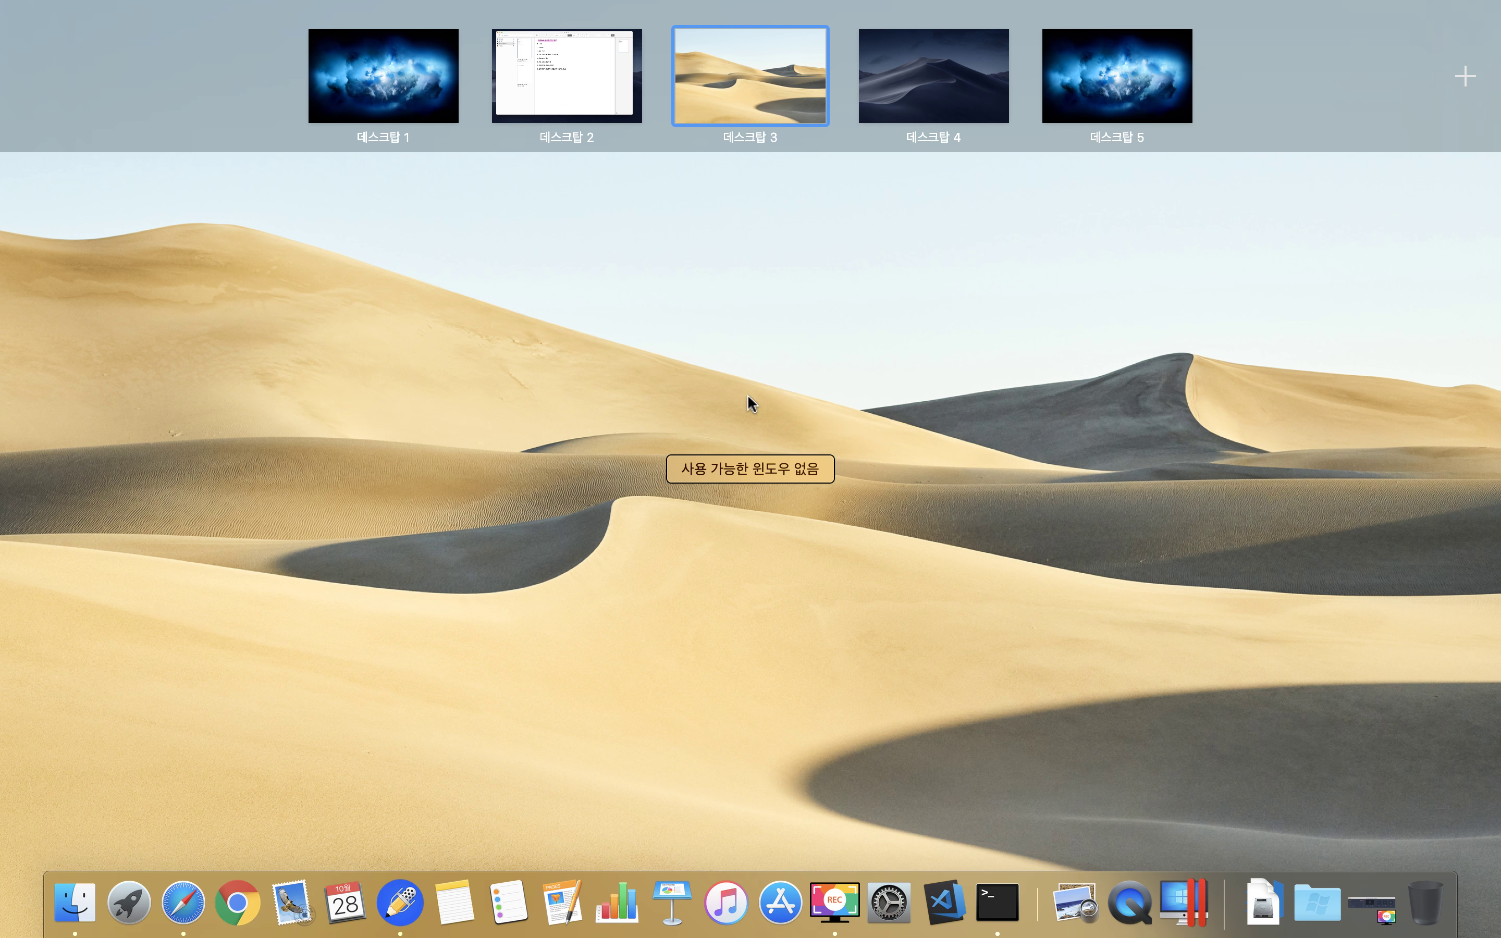
pyautogui.click(574, 80)
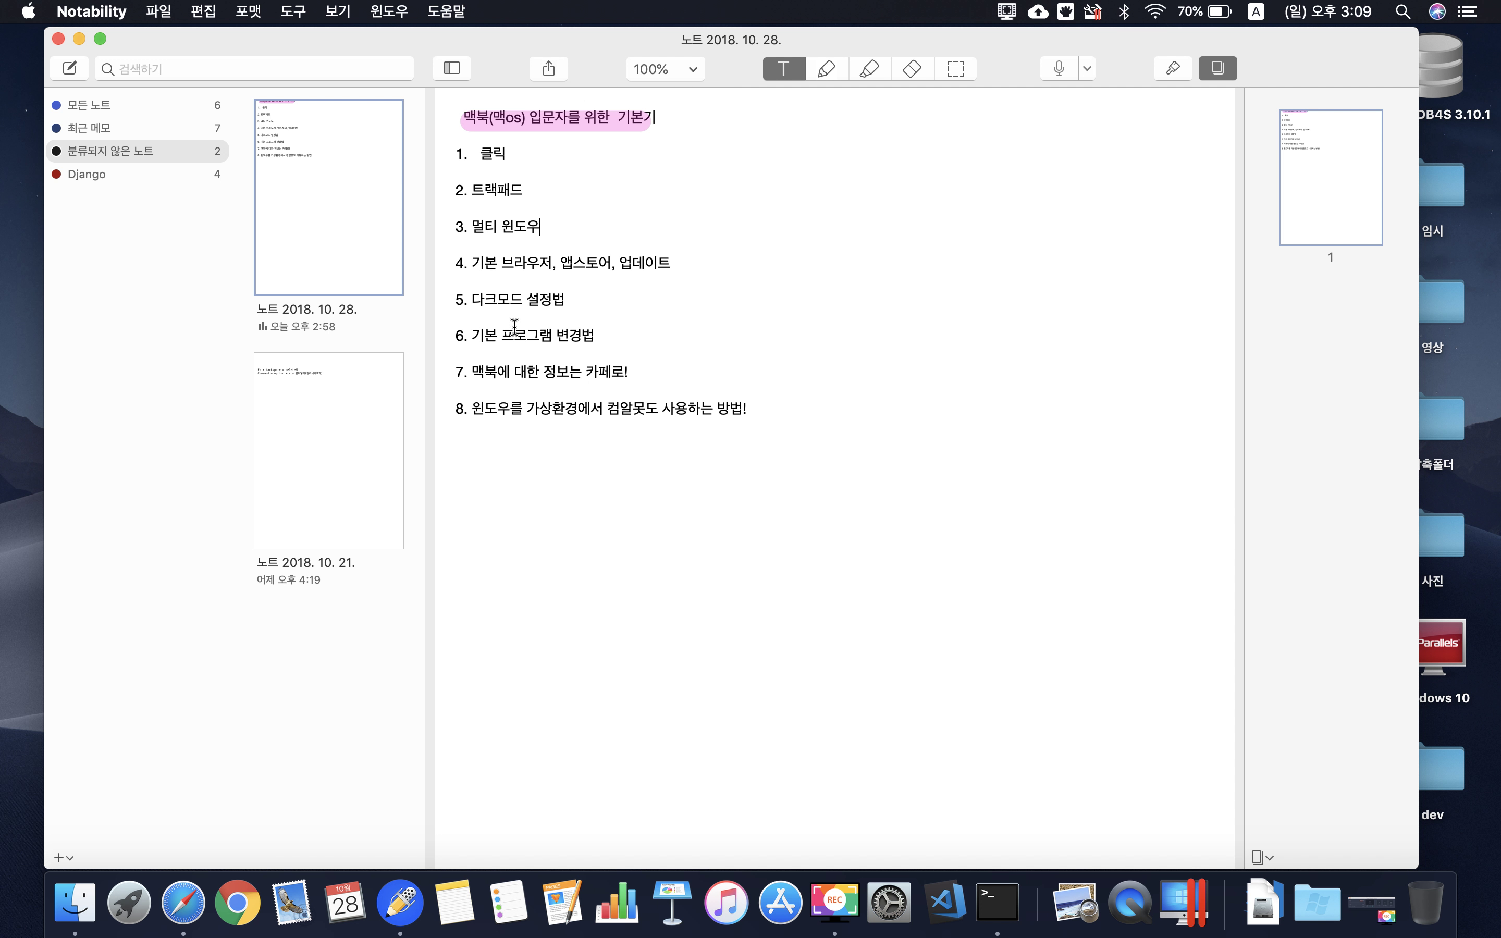
# Step: Point out the note's line 4 on the default browser, App Store and updates by selecting it, and clear the selection
pyautogui.tripleClick(525, 260)
pyautogui.click(525, 260)
pyautogui.tripleClick(506, 261)
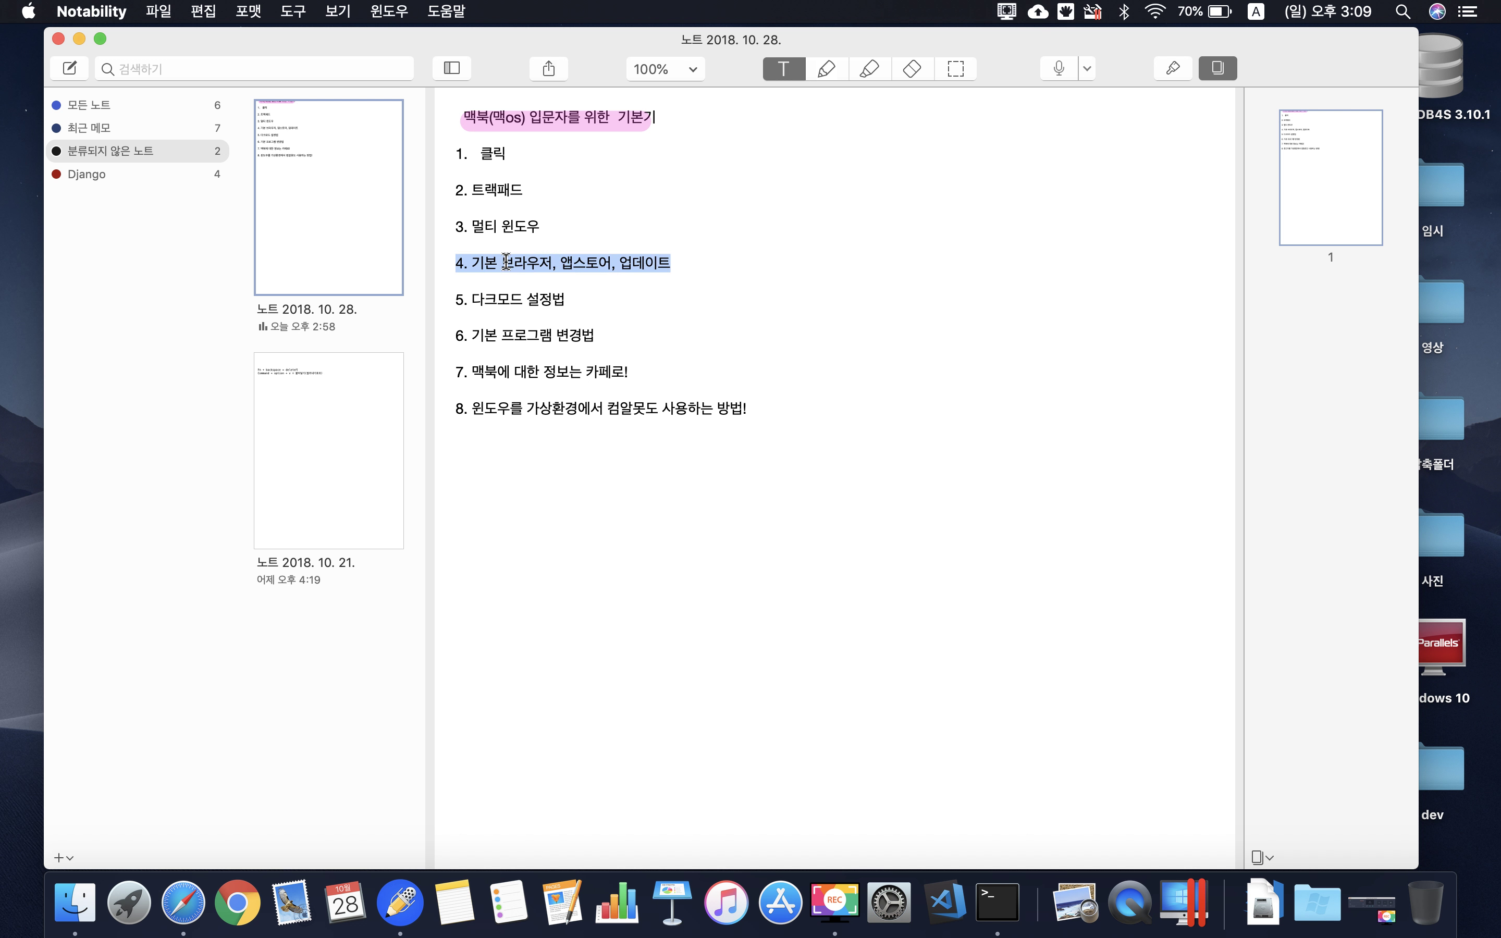
pyautogui.tripleClick(542, 263)
pyautogui.click(738, 268)
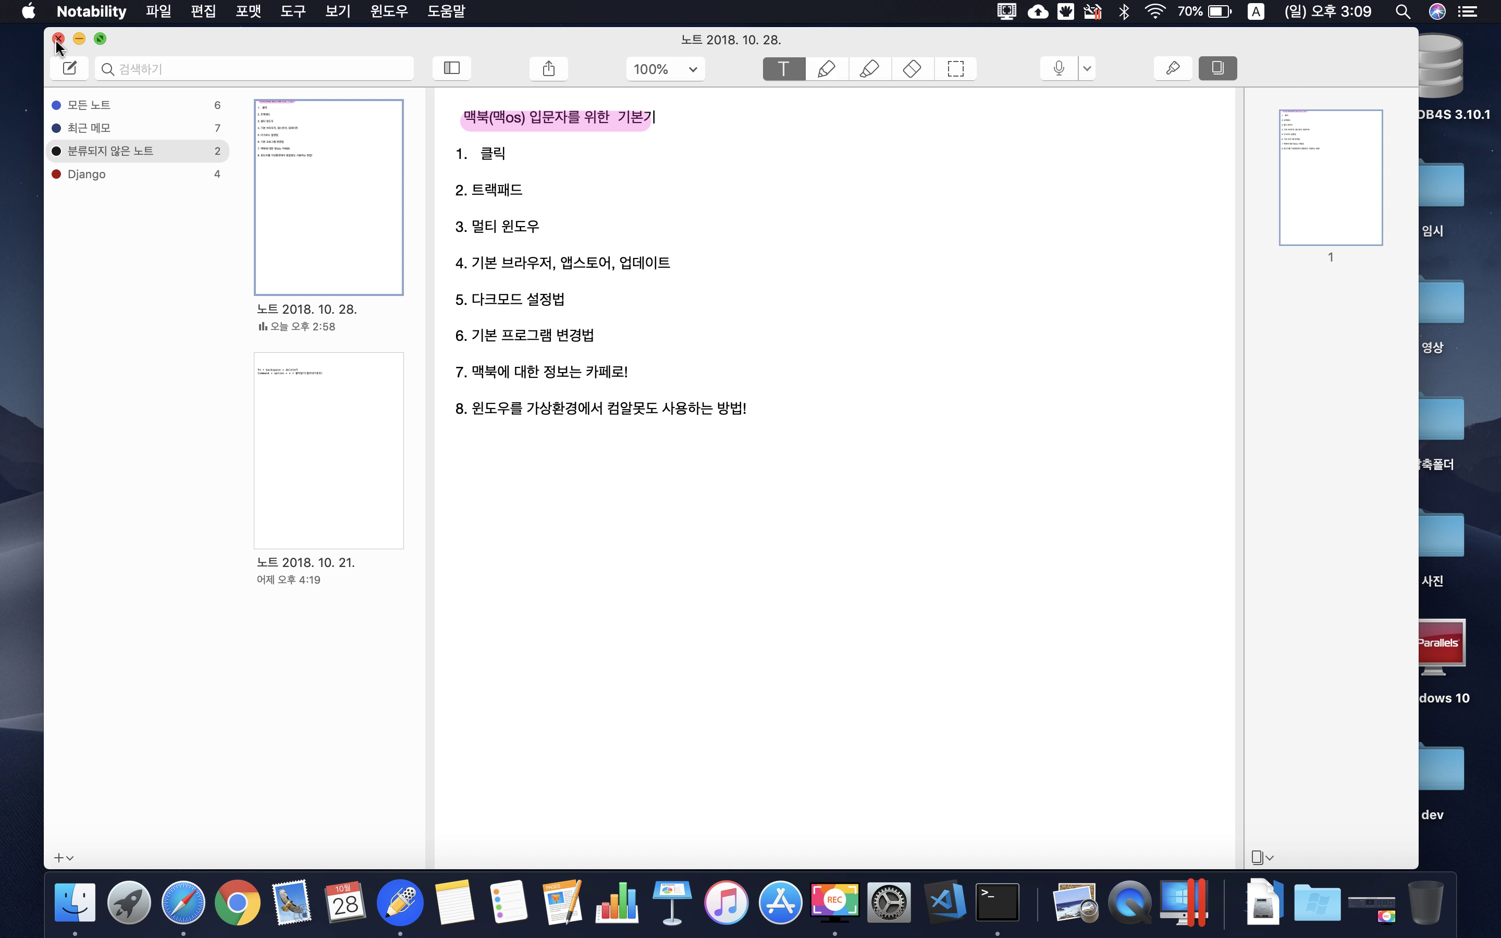
# Step: Minimize the note window and open the desktop folders 임시 and 영상 in turn, closing 임시 before opening 영상
pyautogui.click(79, 39)
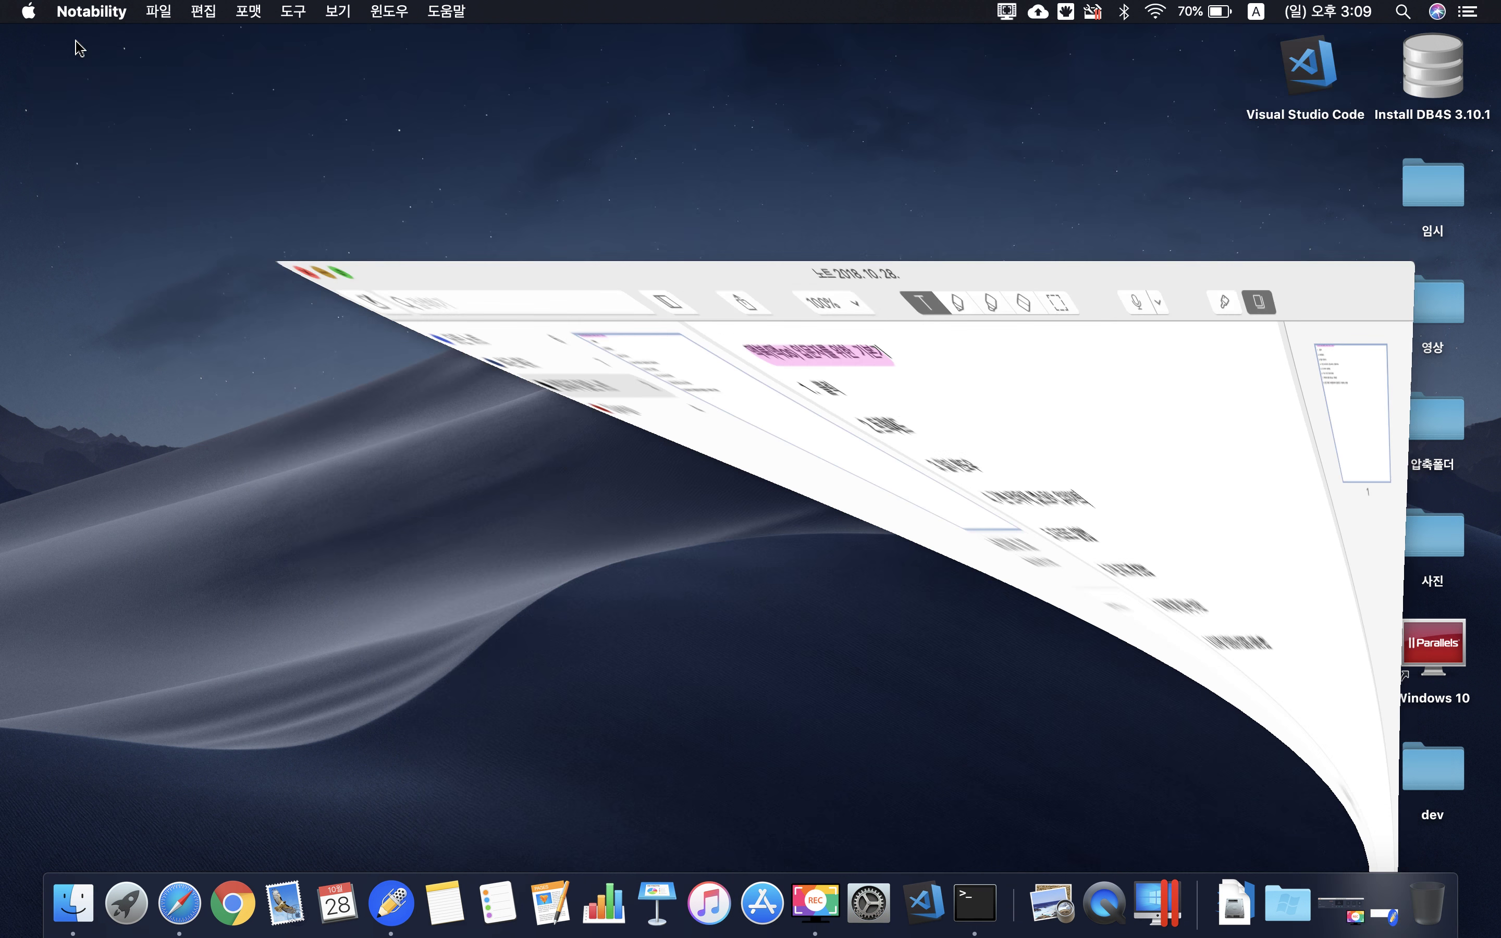
pyautogui.doubleClick(1428, 239)
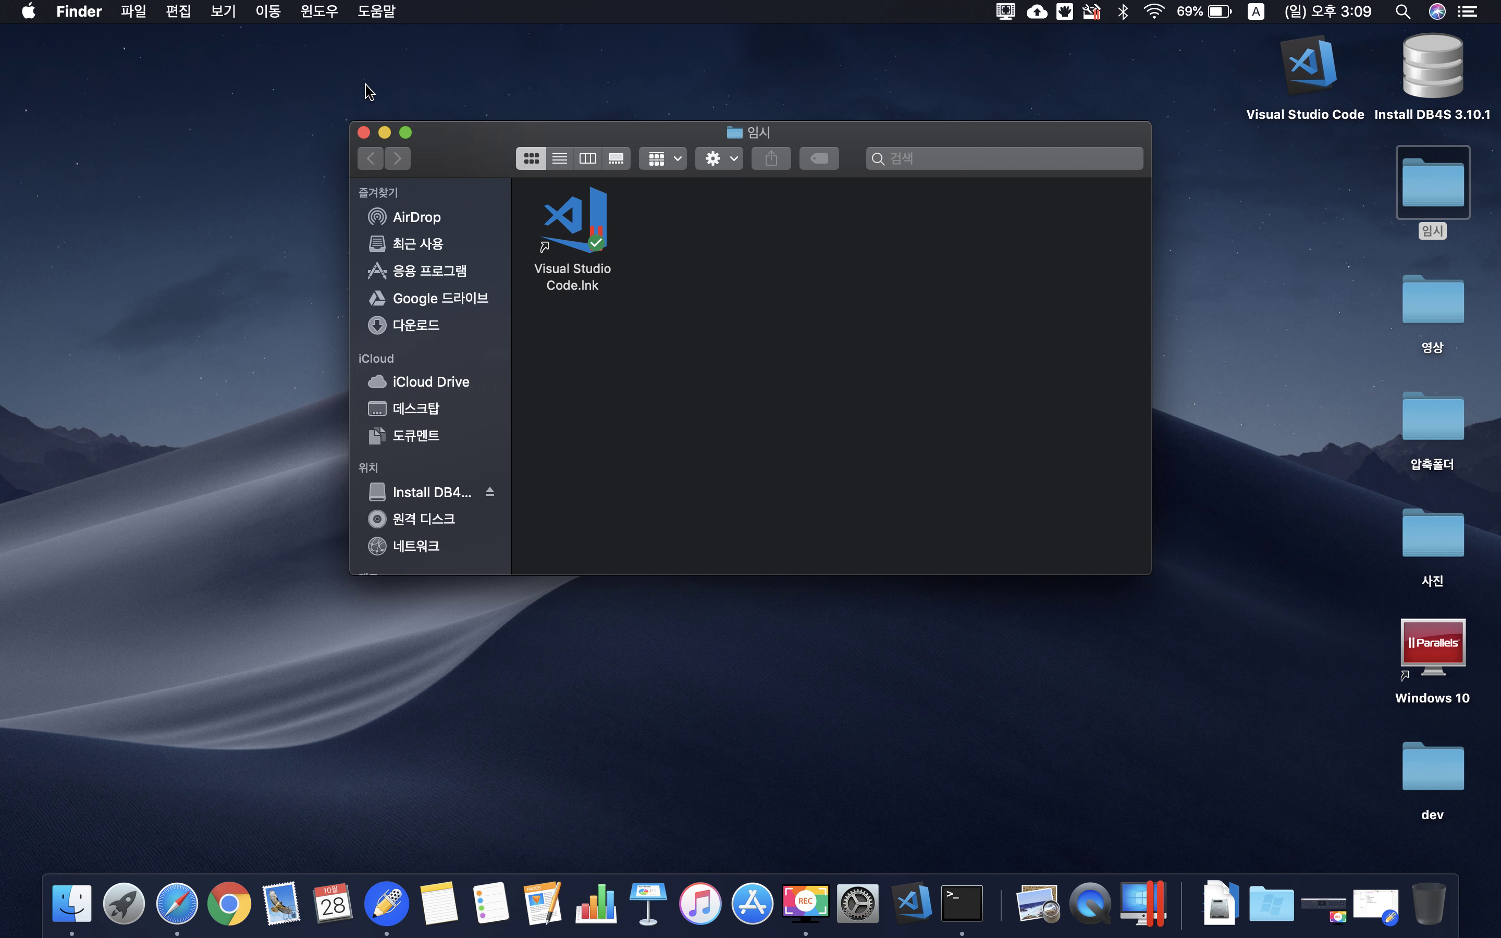
pyautogui.click(365, 132)
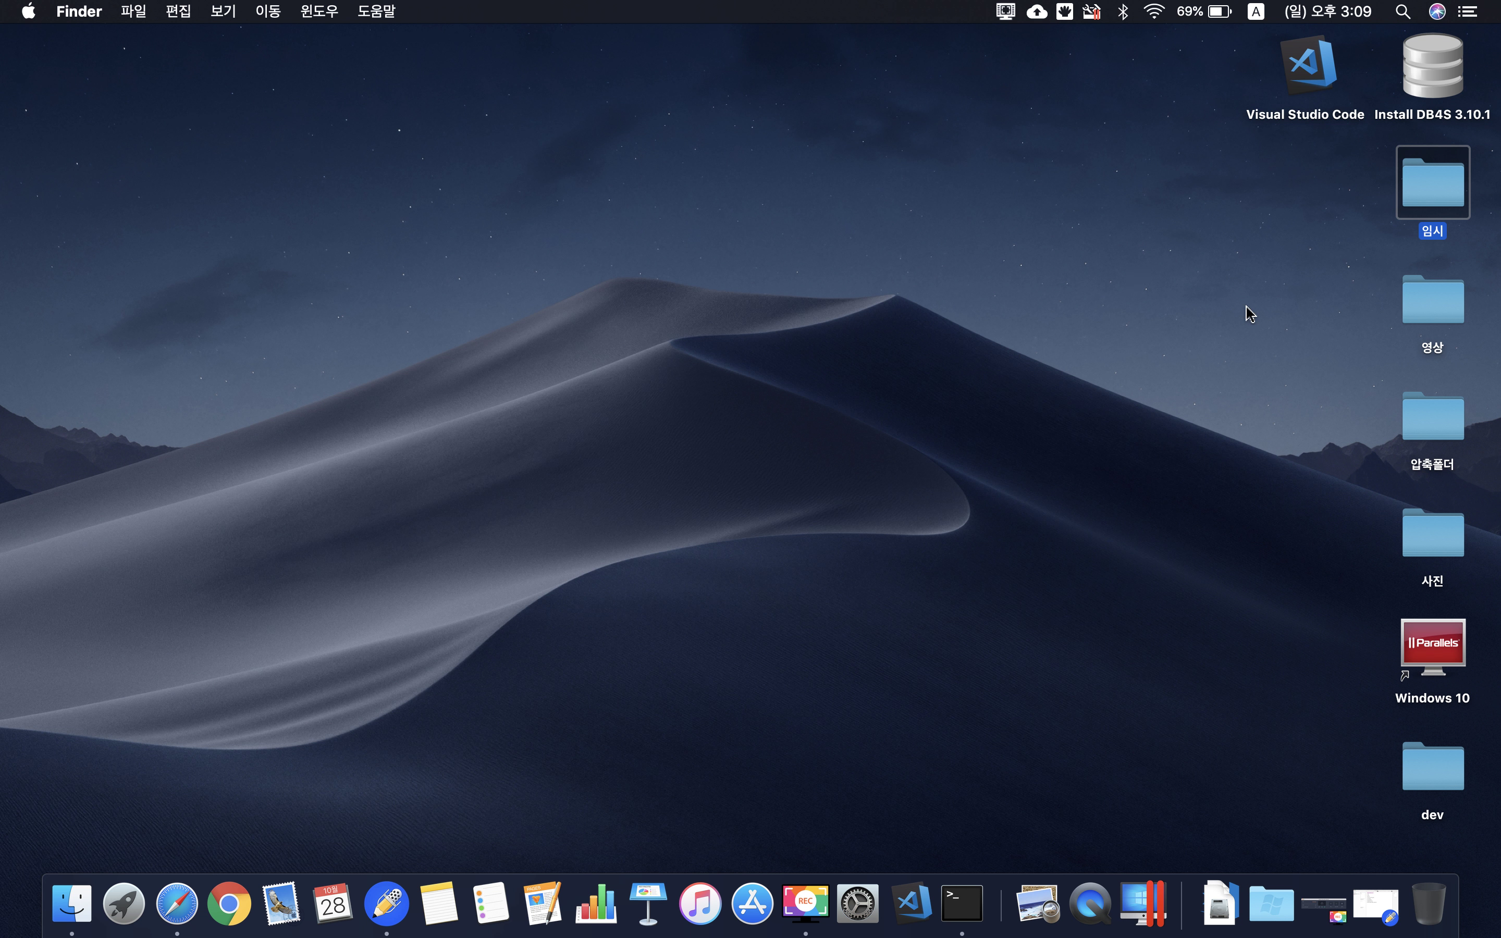
pyautogui.doubleClick(1442, 326)
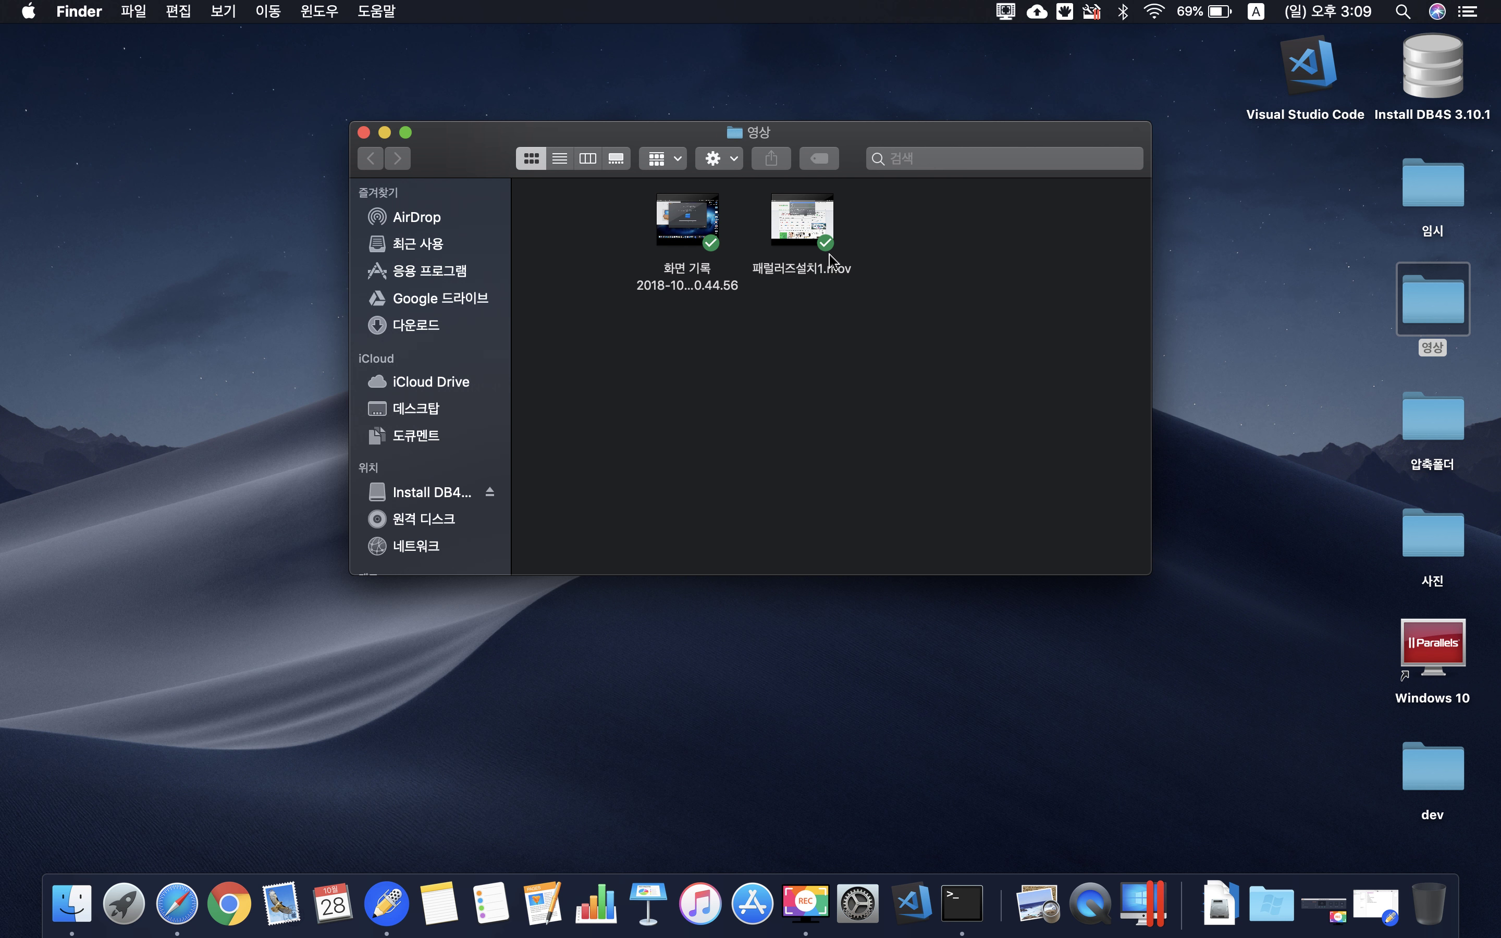
# Step: Open the information window for the video file 패럴러즈설치1.mov in the 영상 folder
pyautogui.moveTo(802, 254)
pyautogui.rightClick(805, 250)
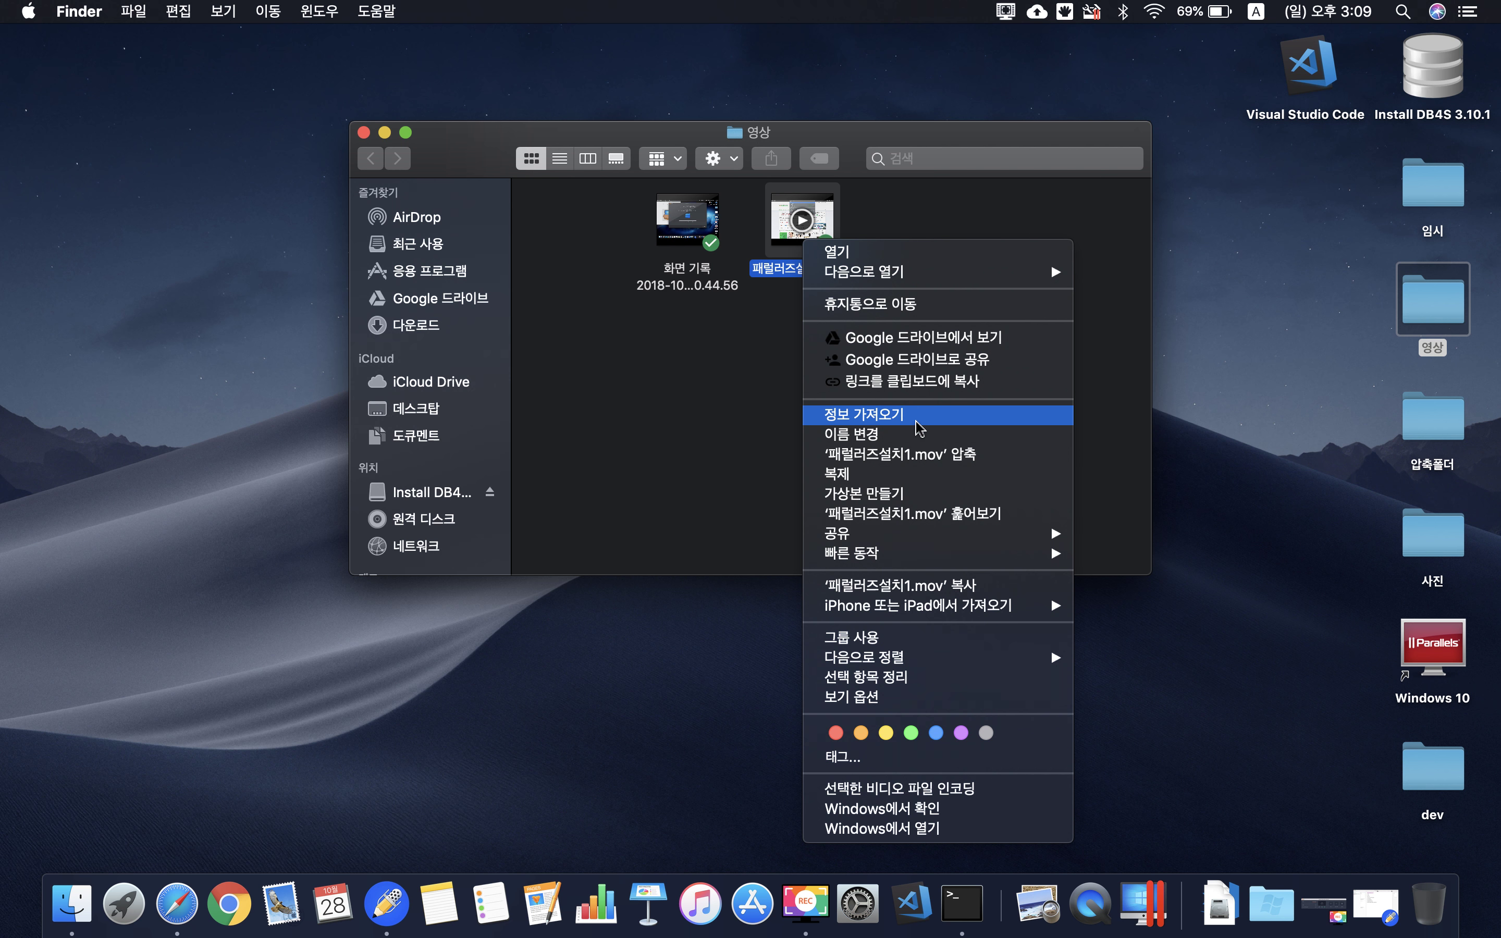
pyautogui.click(920, 428)
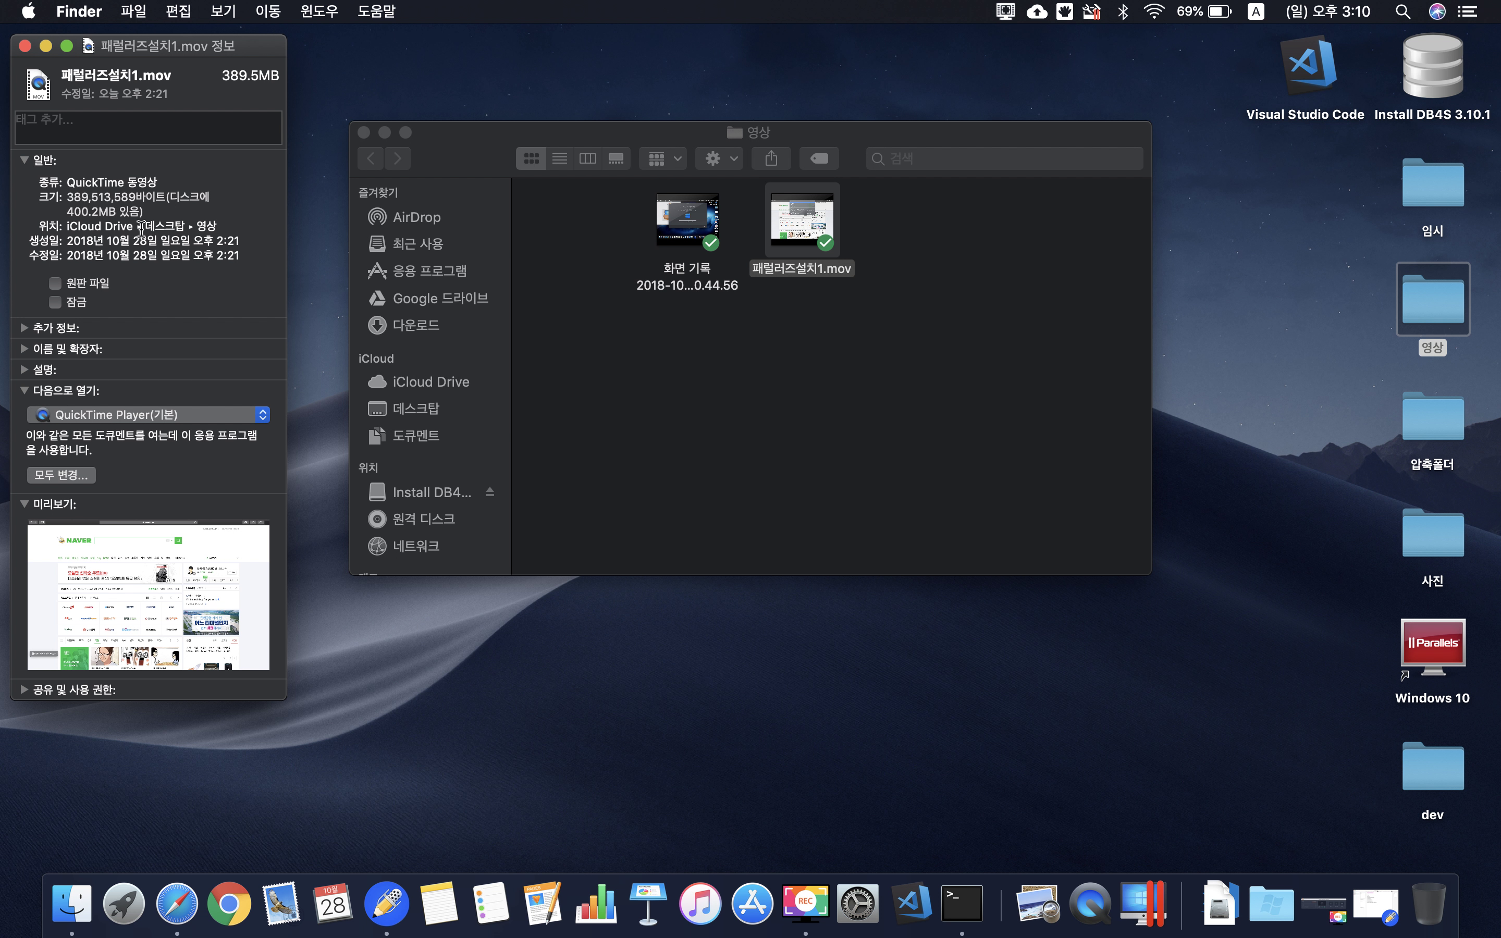
# Step: Review the applications offered for opening the video, keep QuickTime Player as the default, and close the information window
pyautogui.click(183, 421)
pyautogui.click(181, 416)
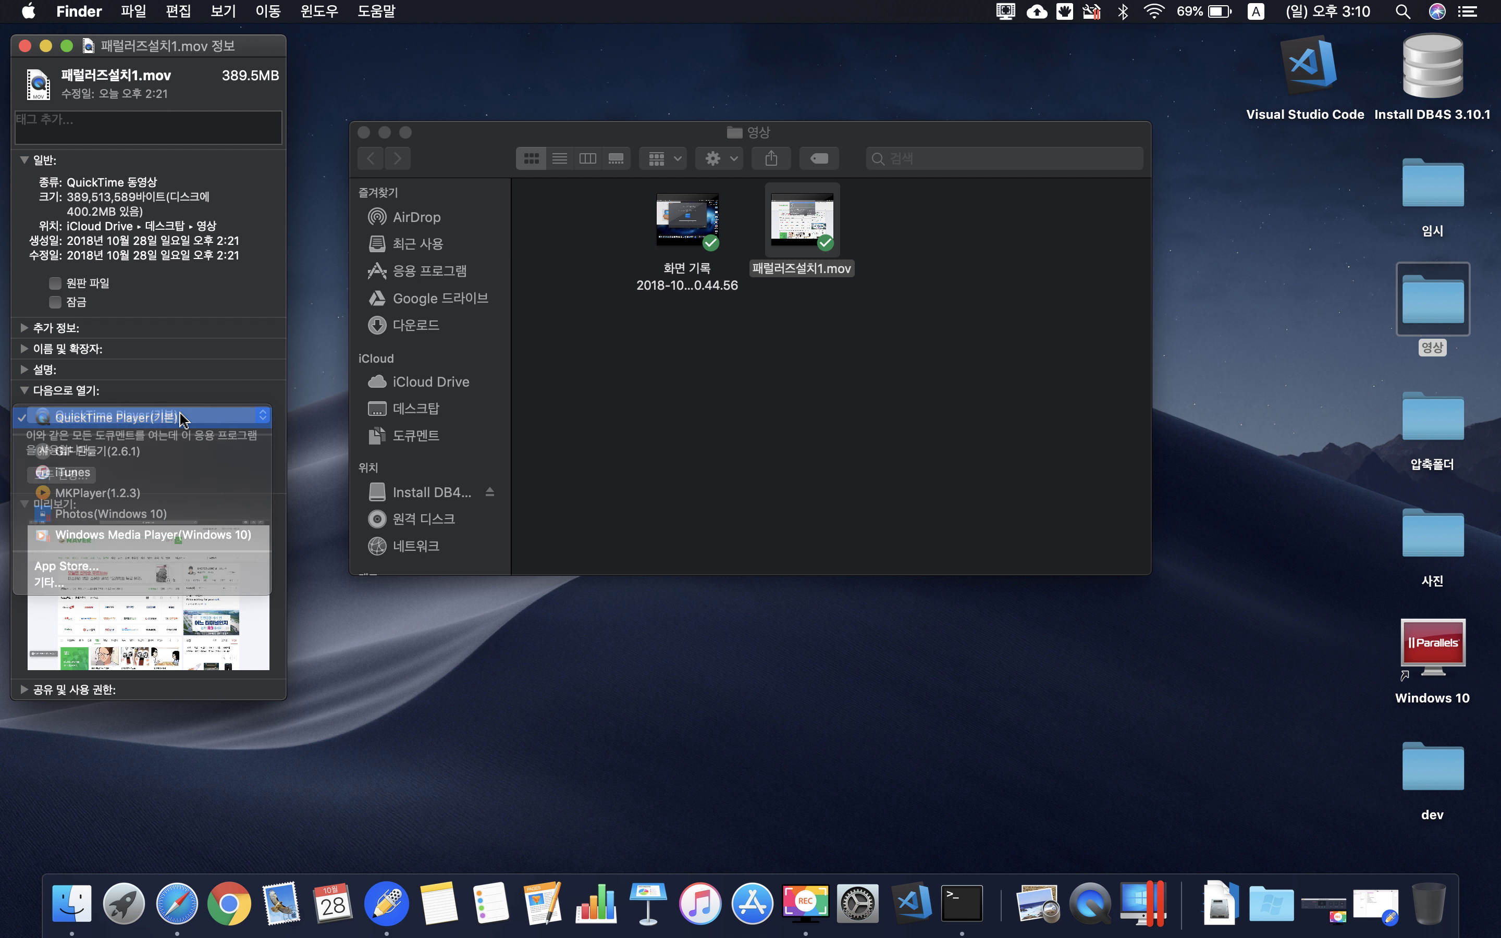
pyautogui.click(181, 416)
pyautogui.click(183, 420)
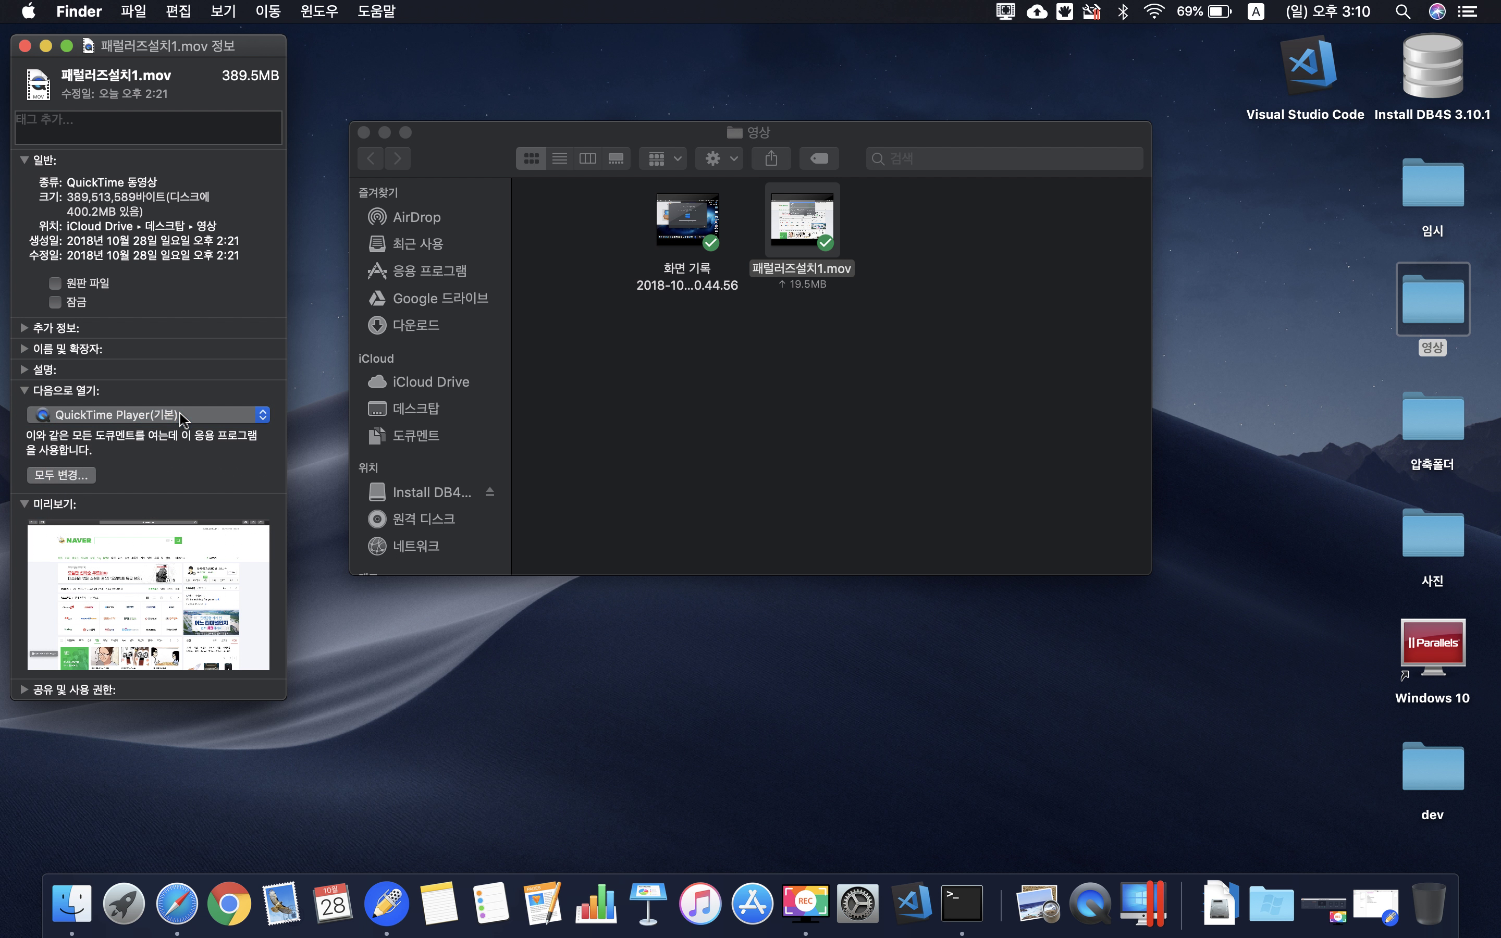
pyautogui.click(180, 414)
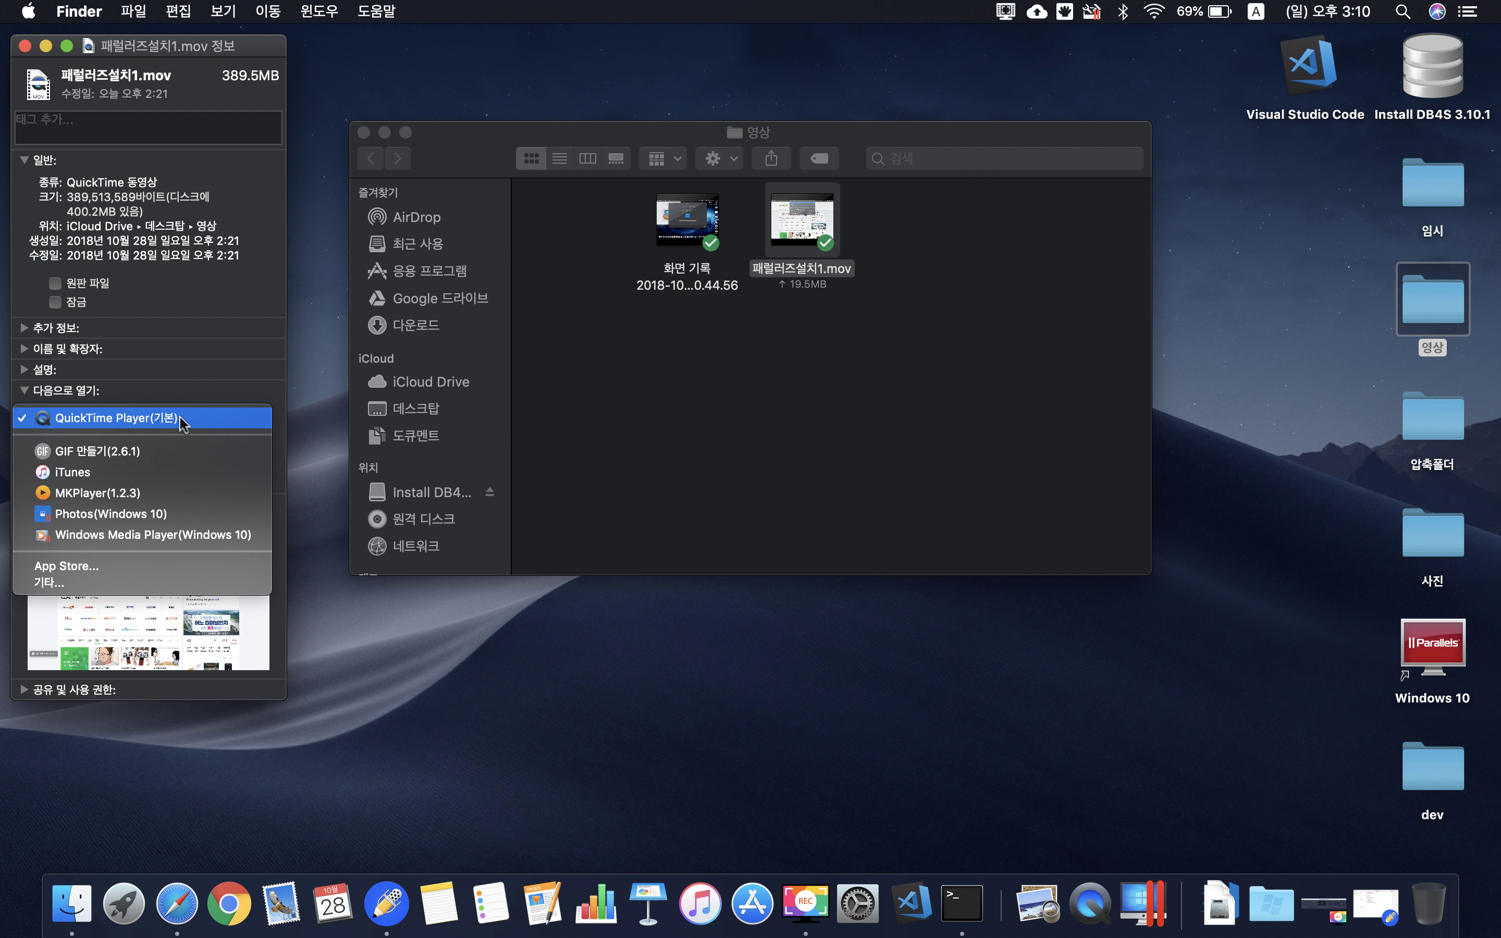
pyautogui.click(183, 421)
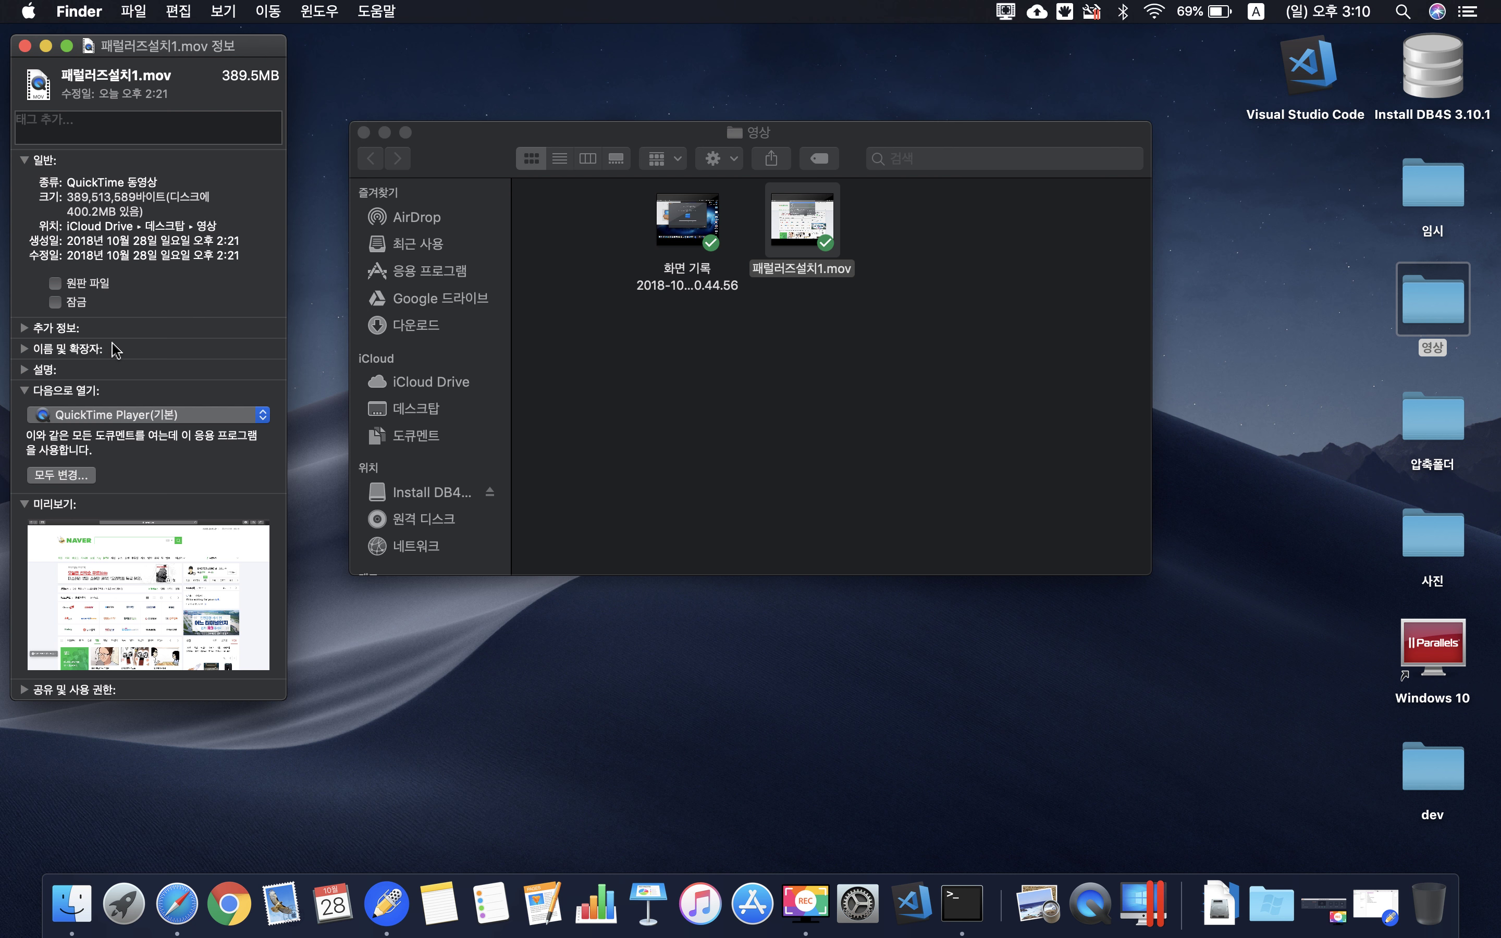
pyautogui.click(121, 417)
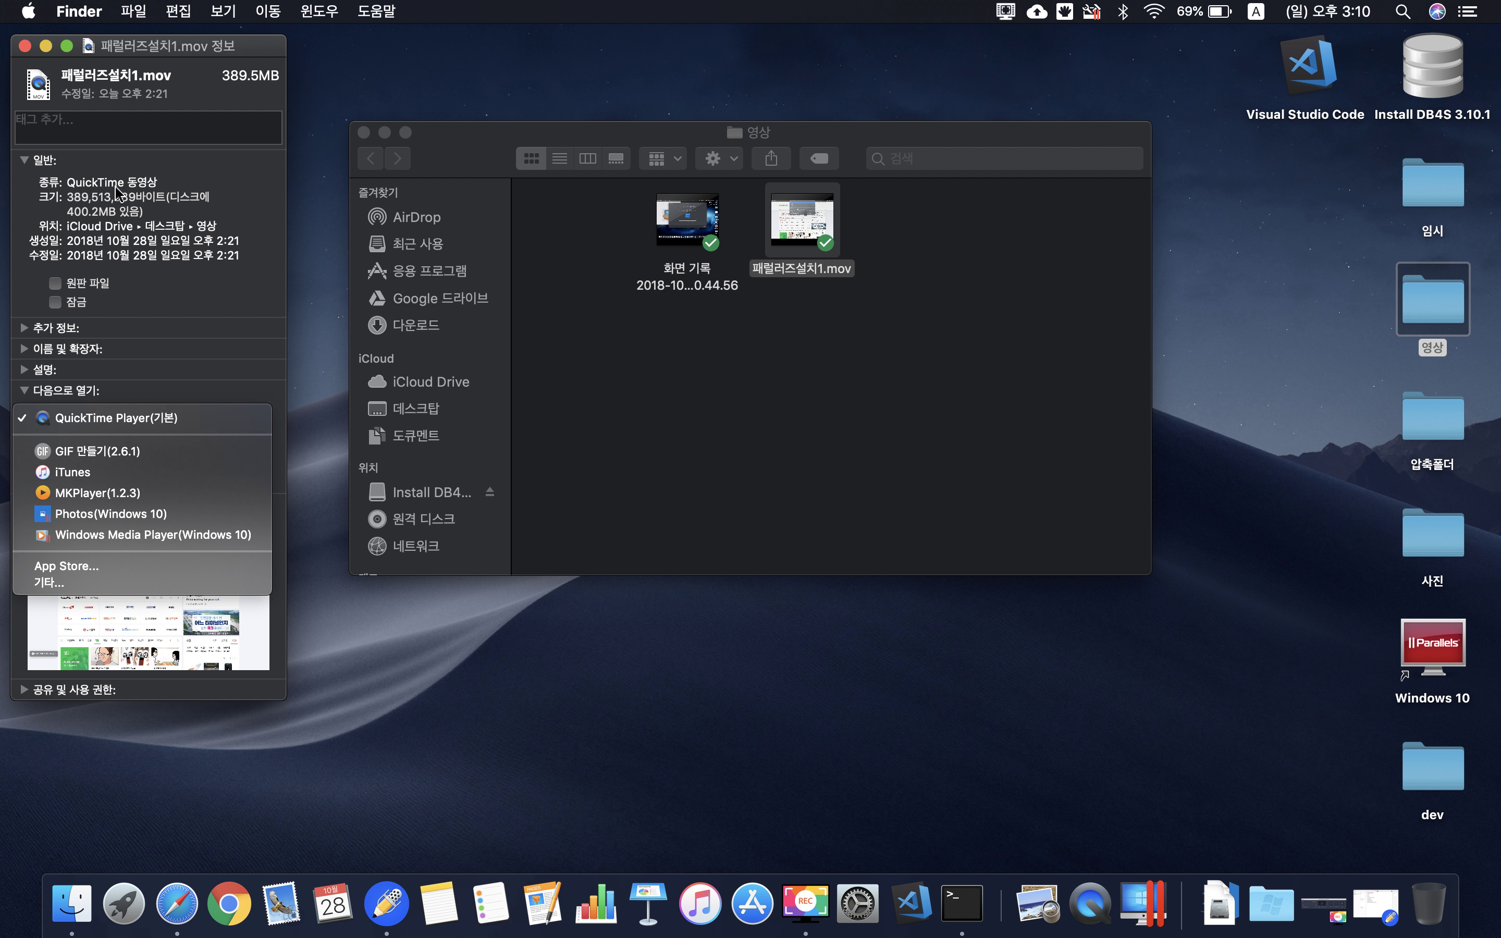
pyautogui.click(26, 51)
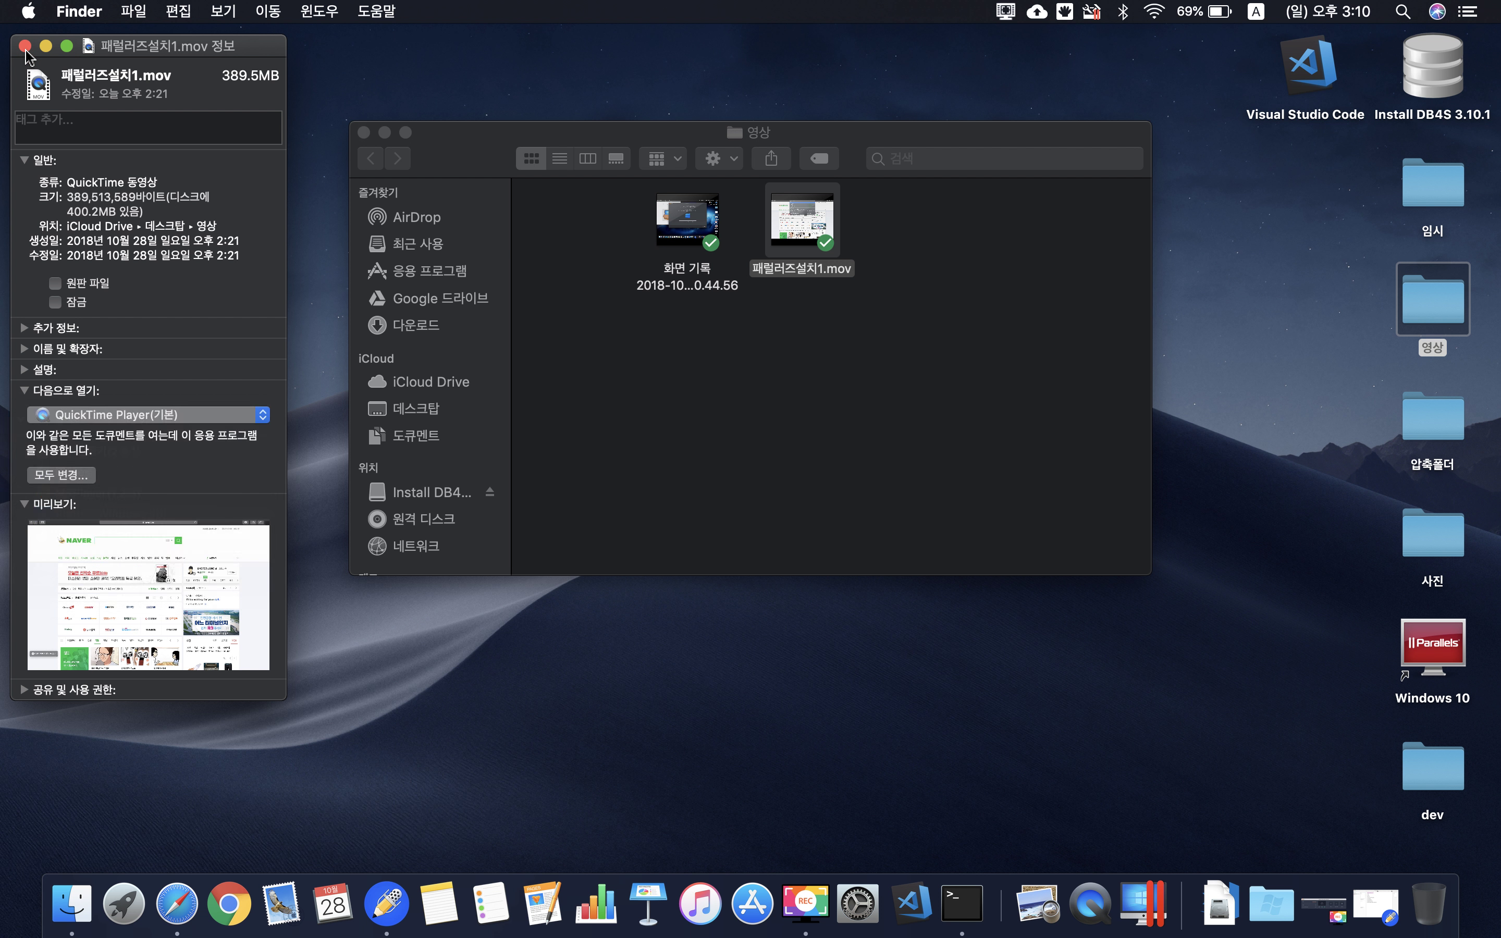
pyautogui.click(26, 51)
pyautogui.moveTo(801, 227)
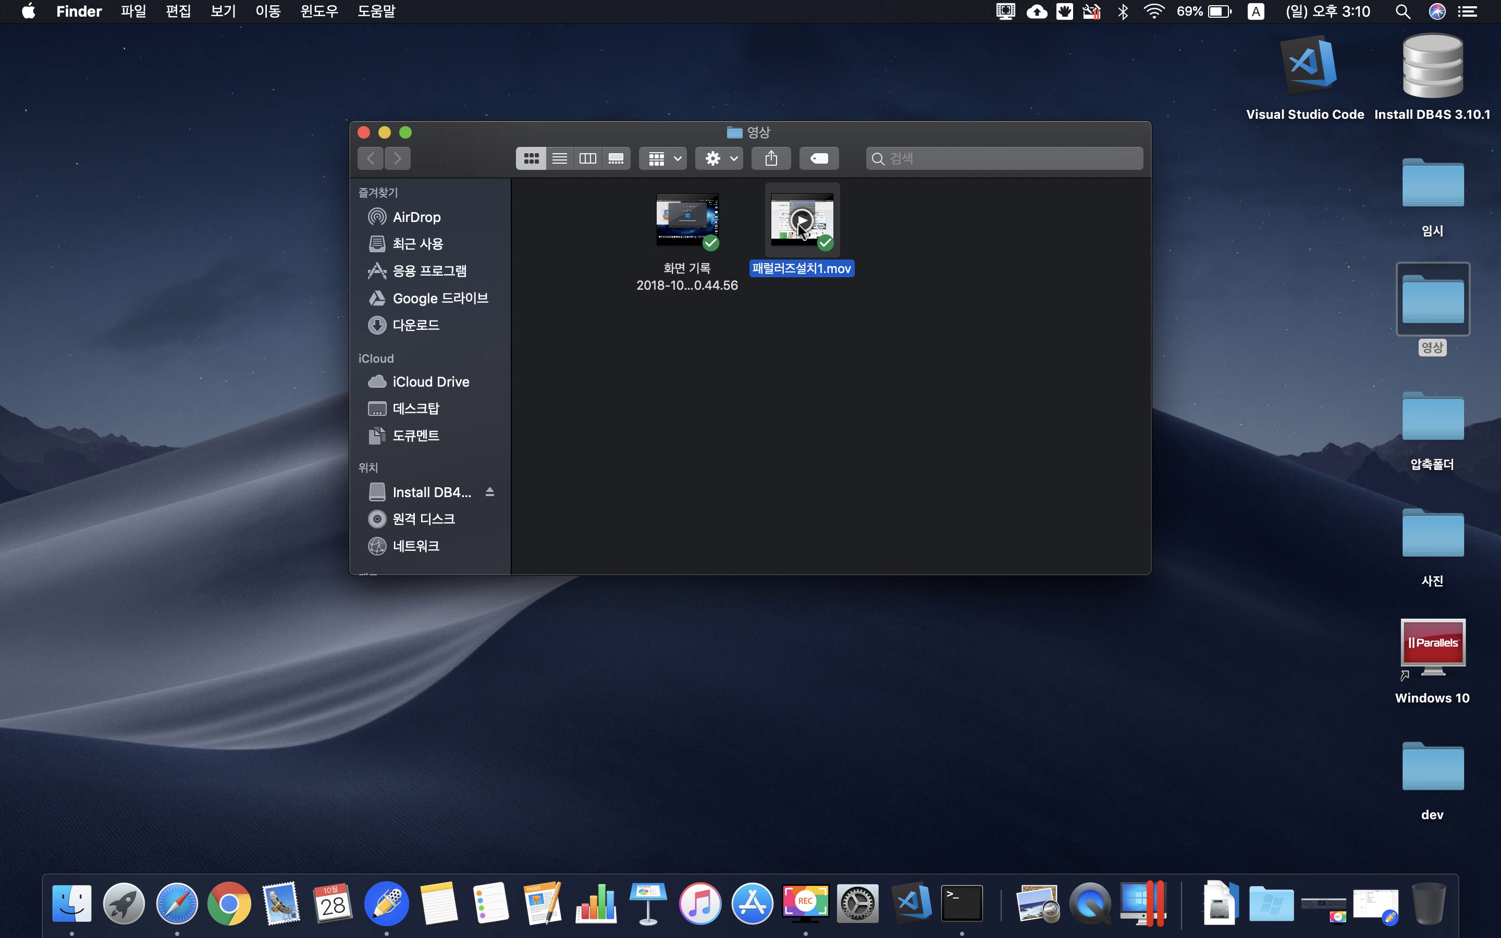
# Step: Open System Preferences, then switch to the Notability note and select its line 5 on setting dark mode
pyautogui.click(860, 905)
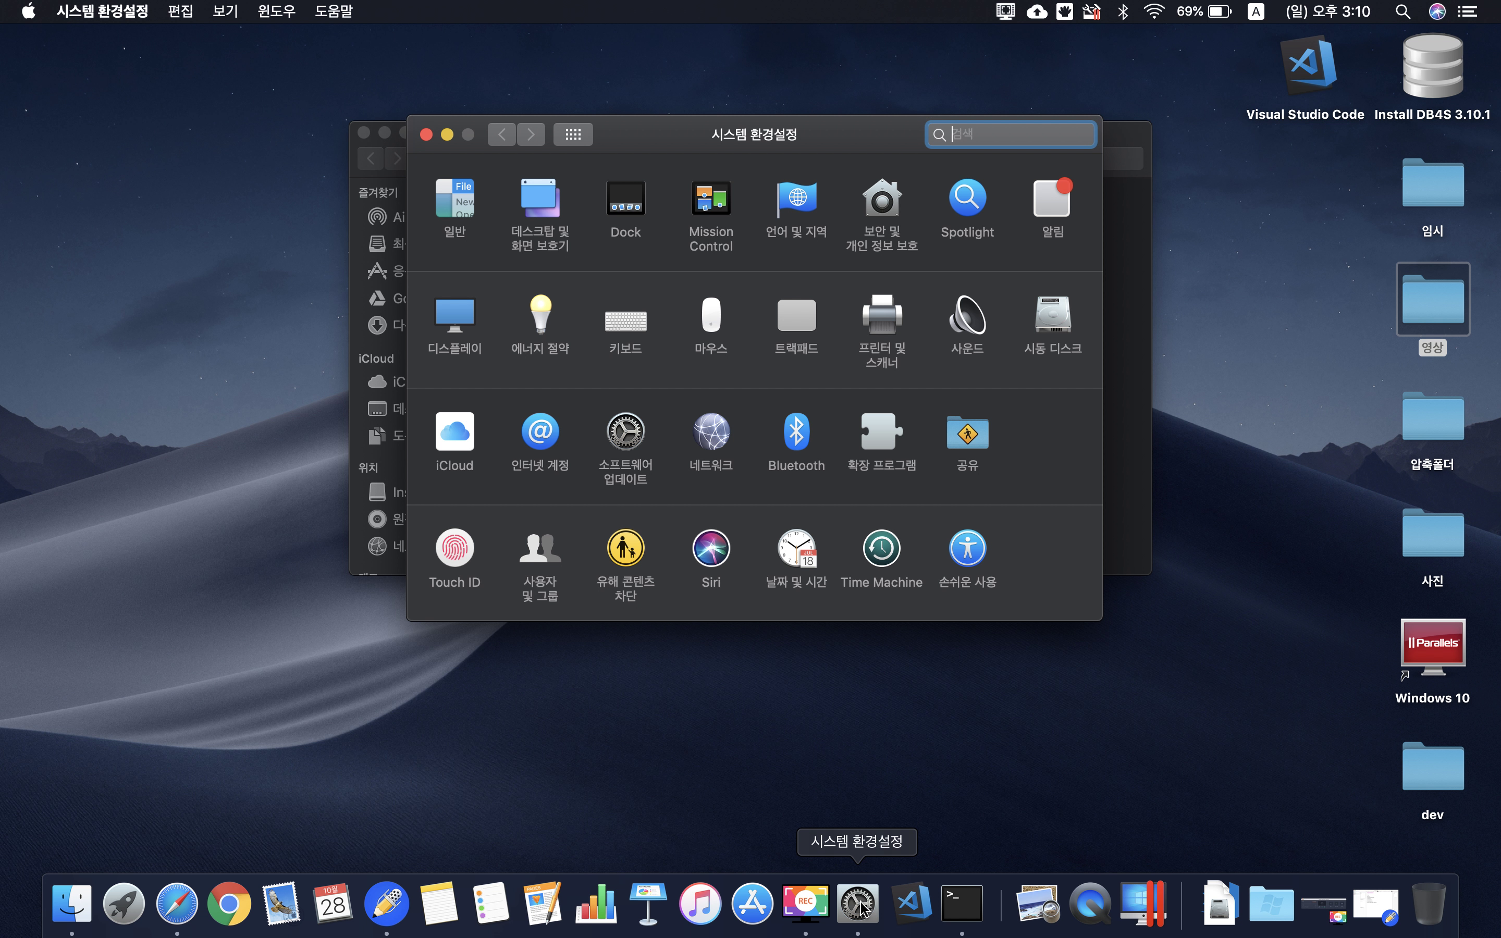
pyautogui.click(383, 903)
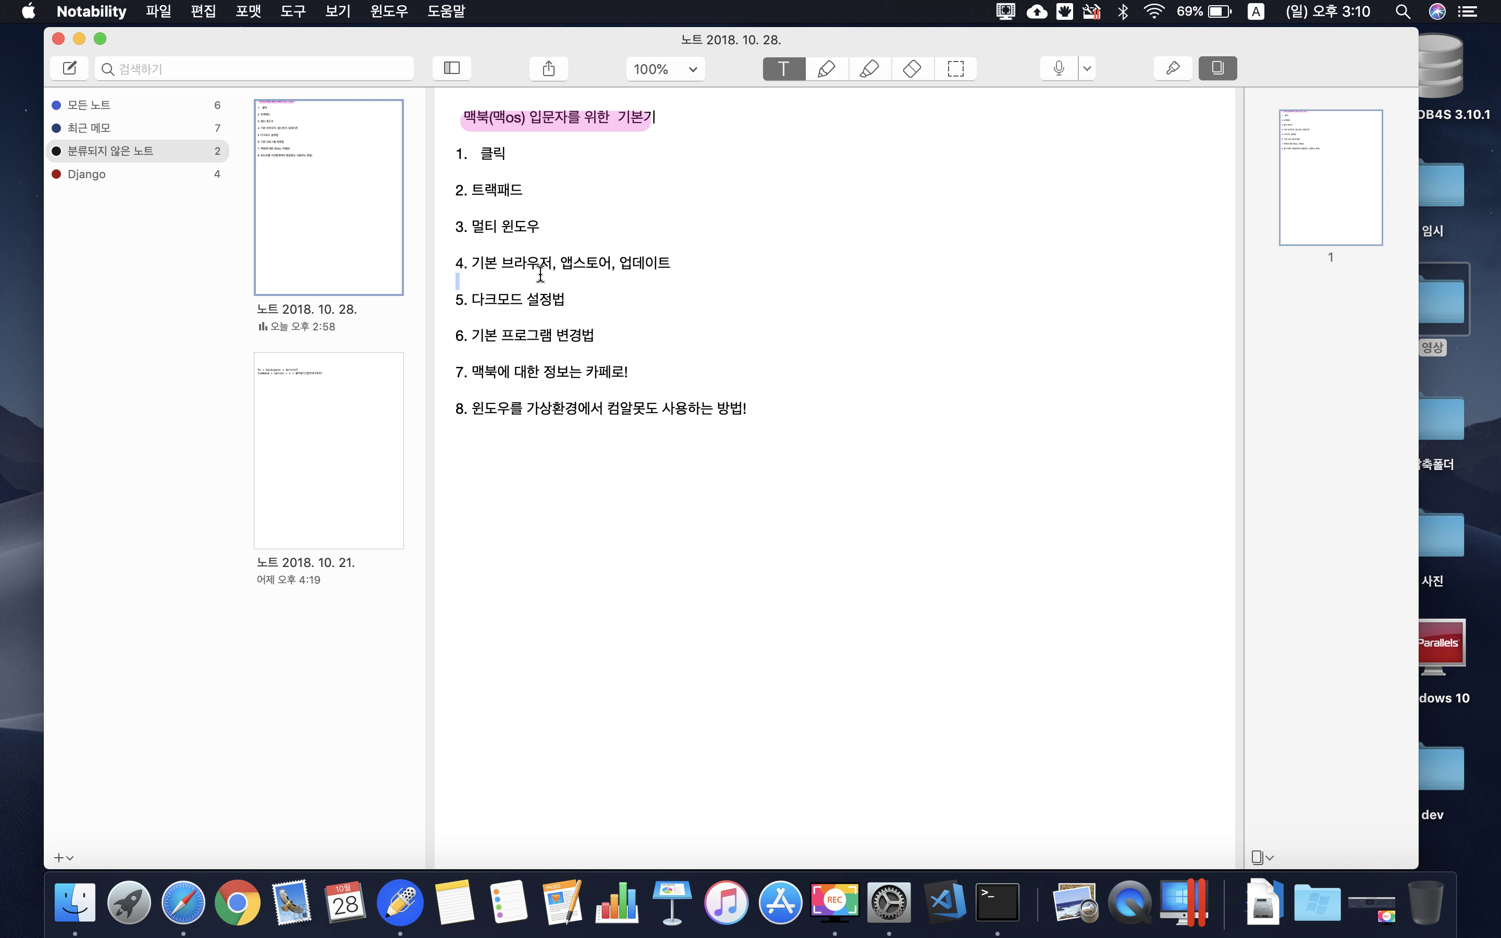
pyautogui.tripleClick(532, 303)
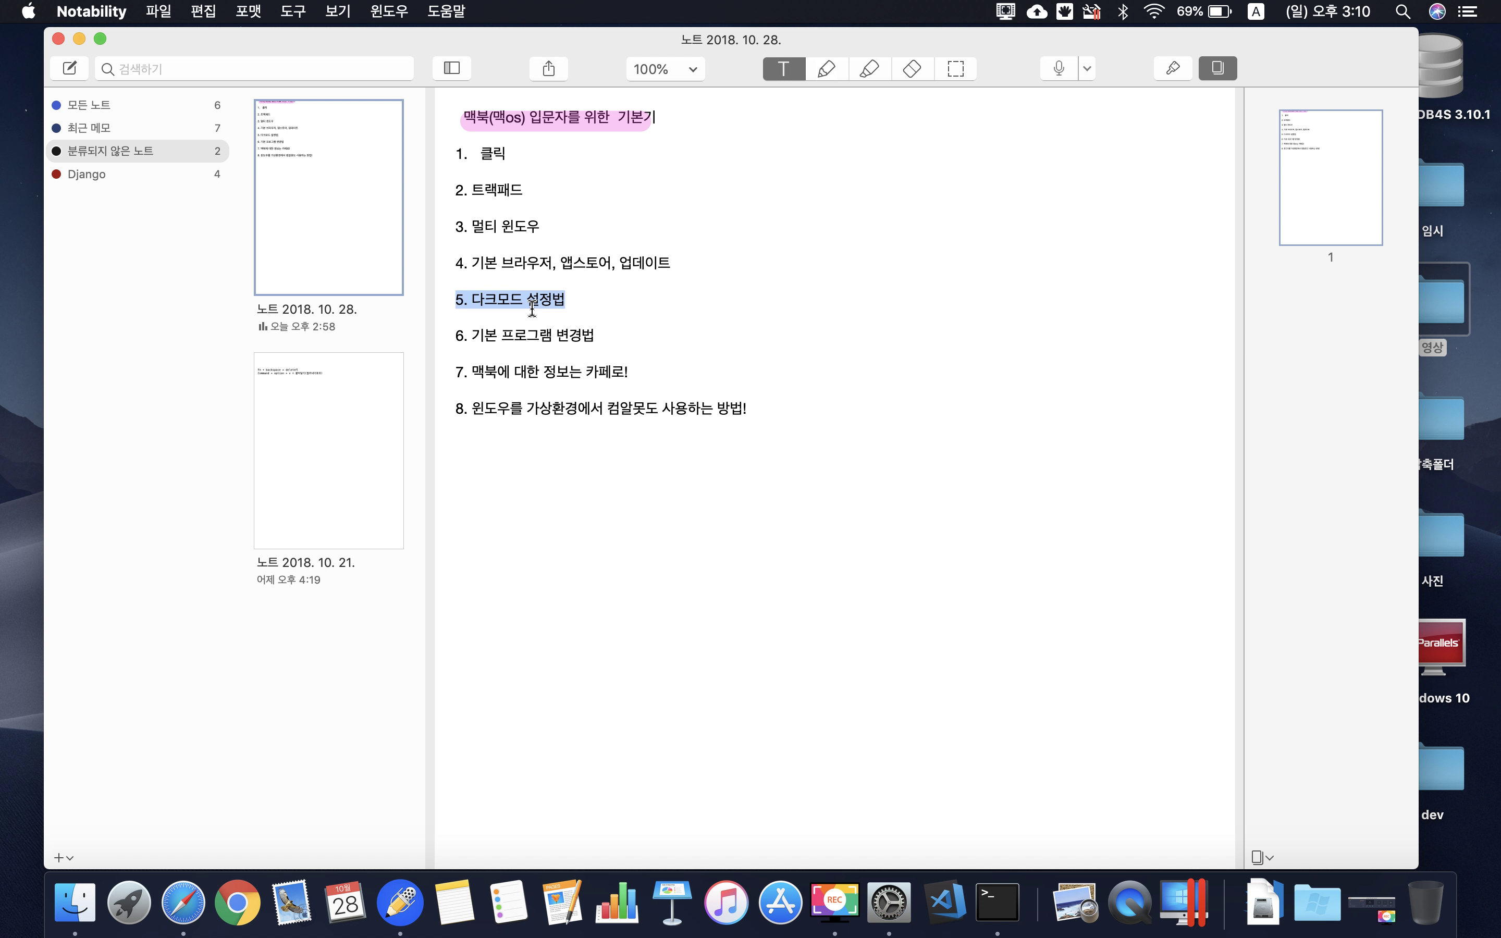
# Step: Append "(모하비 os 업데이트시 사용가능)" to the end of the note's line 5 on dark mode
pyautogui.click(581, 303)
pyautogui.write('(')
pyautogui.write('ah')
pyautogui.press('BackSpace')
pyautogui.press('BackSpace')
pyautogui.hotkey('ctrl', 'space')
pyautogui.write('모하비')
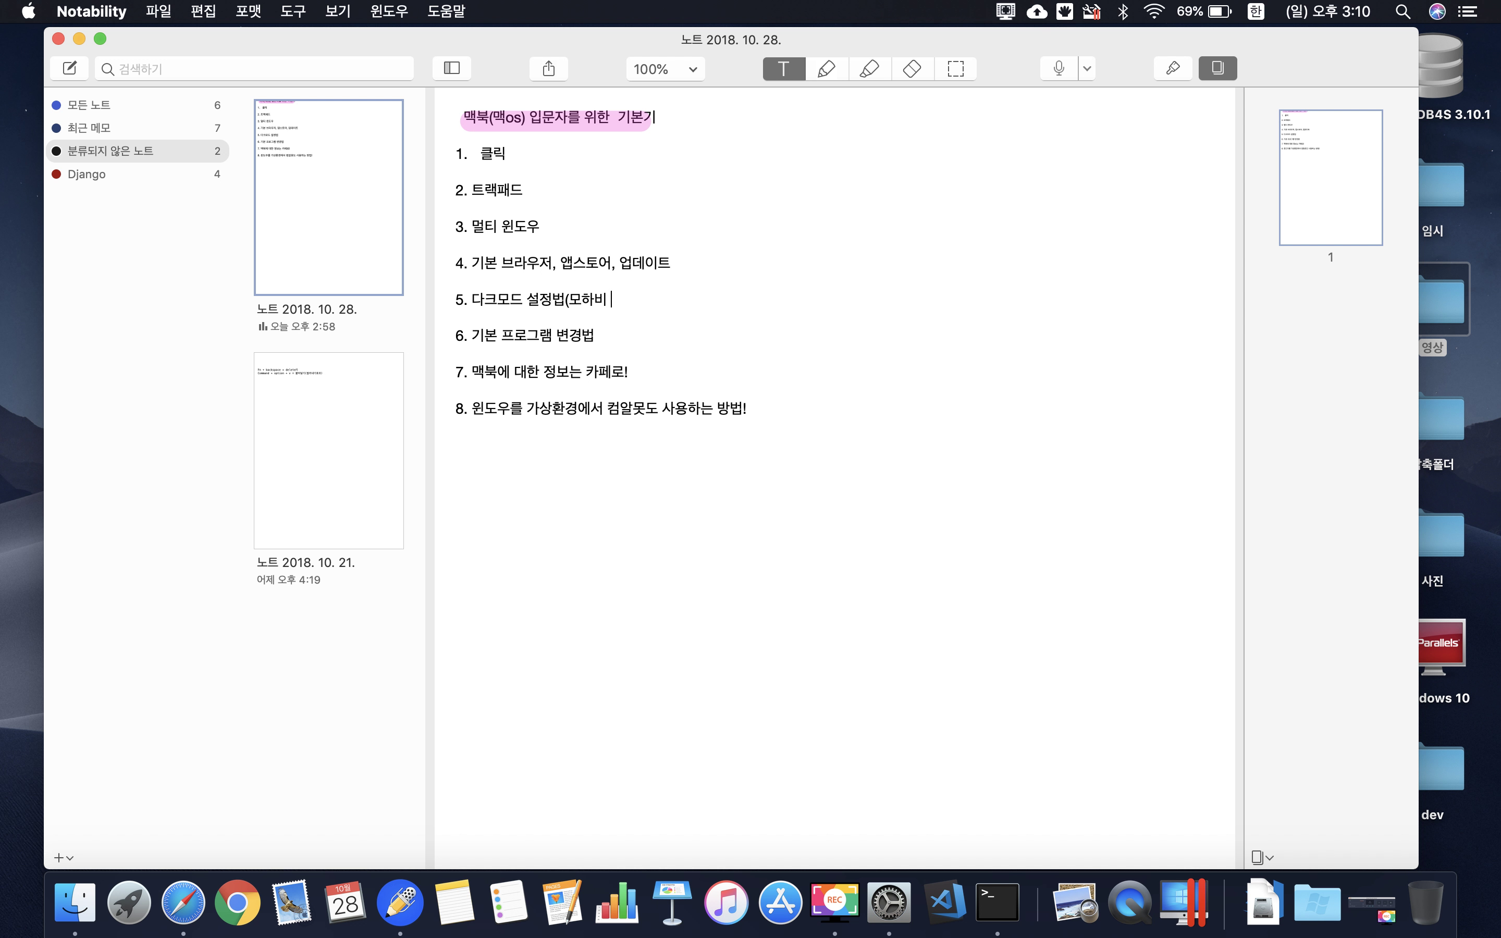
pyautogui.hotkey('ctrl', 'space')
pyautogui.write('os')
pyautogui.press('BackSpace')
pyautogui.hotkey('ctrl', 'space')
pyautogui.write('업데이트시 사용가느')
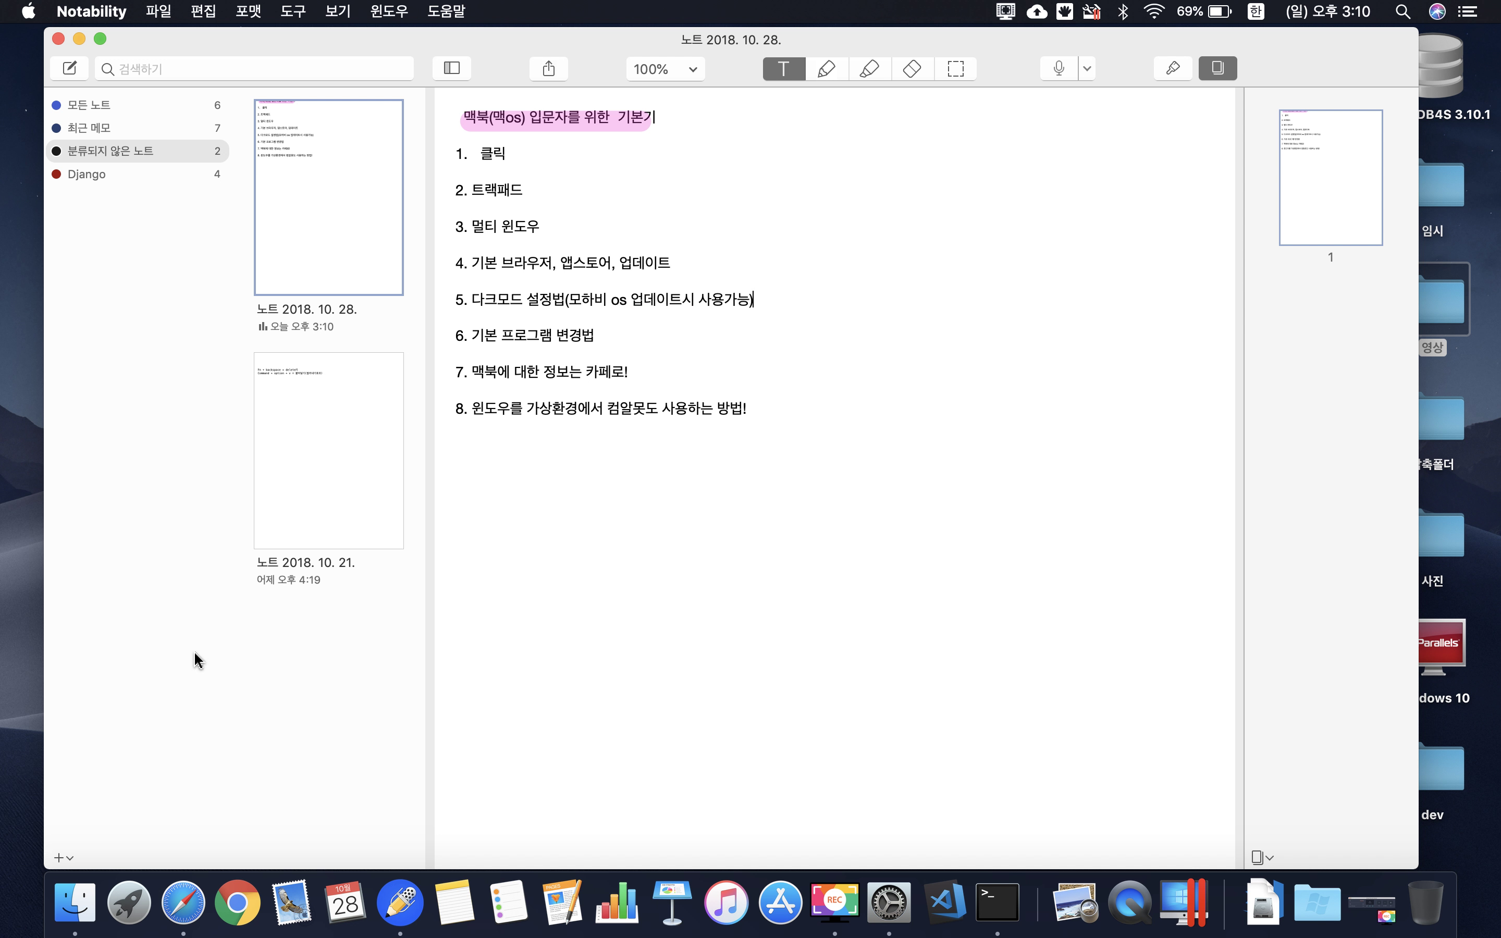
# Step: Switch to Finder, browse its recent items, Google Drive and Applications locations, and close the Finder window
pyautogui.click(93, 906)
pyautogui.click(419, 243)
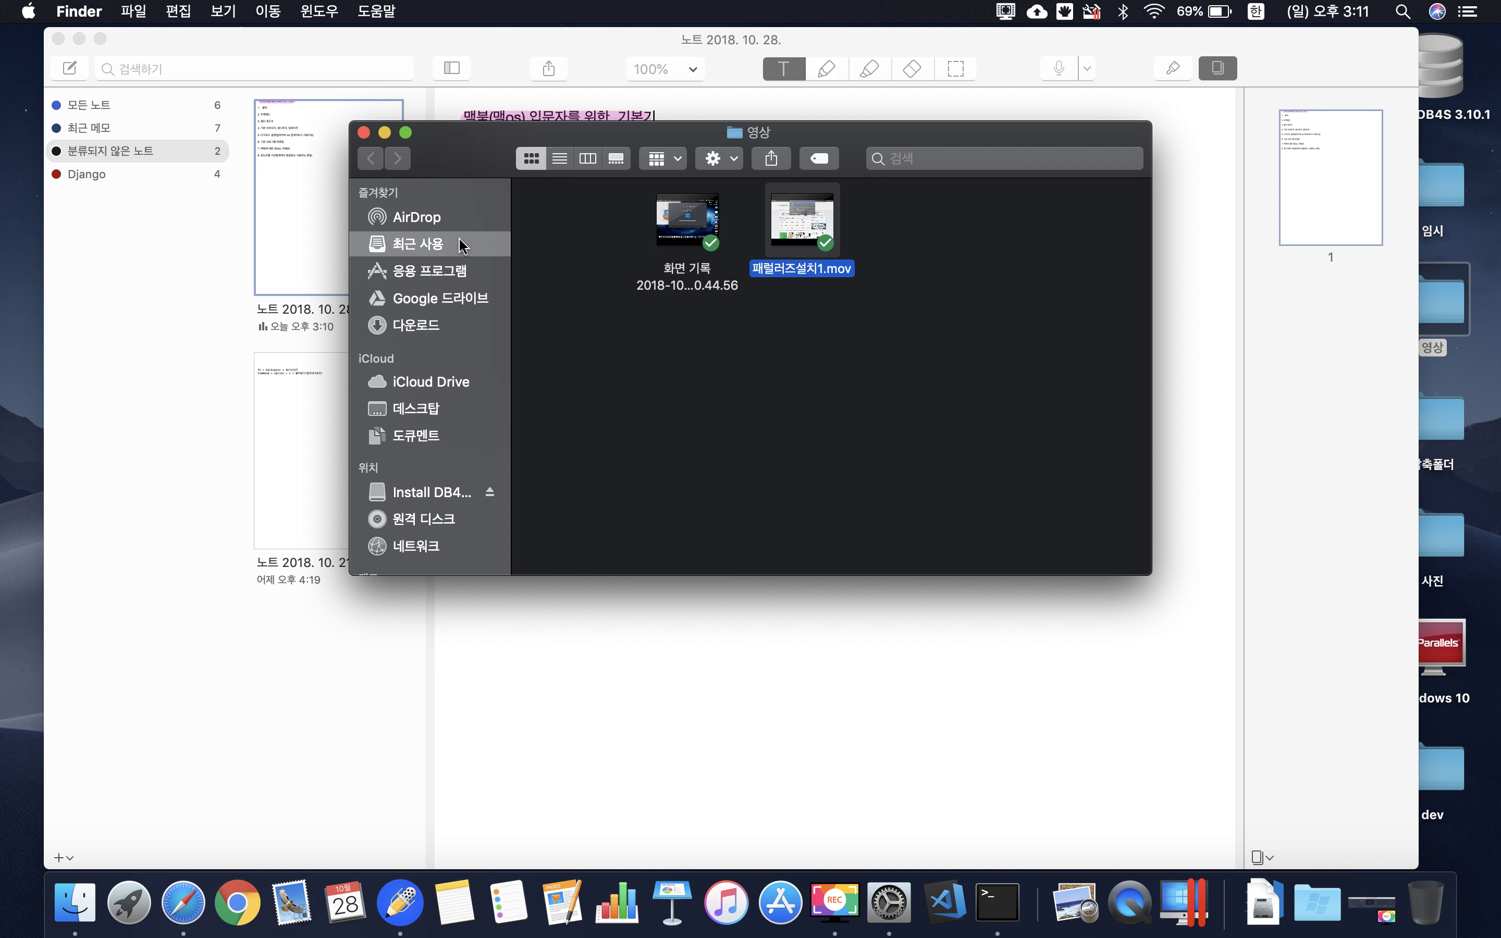
pyautogui.click(451, 279)
pyautogui.click(448, 299)
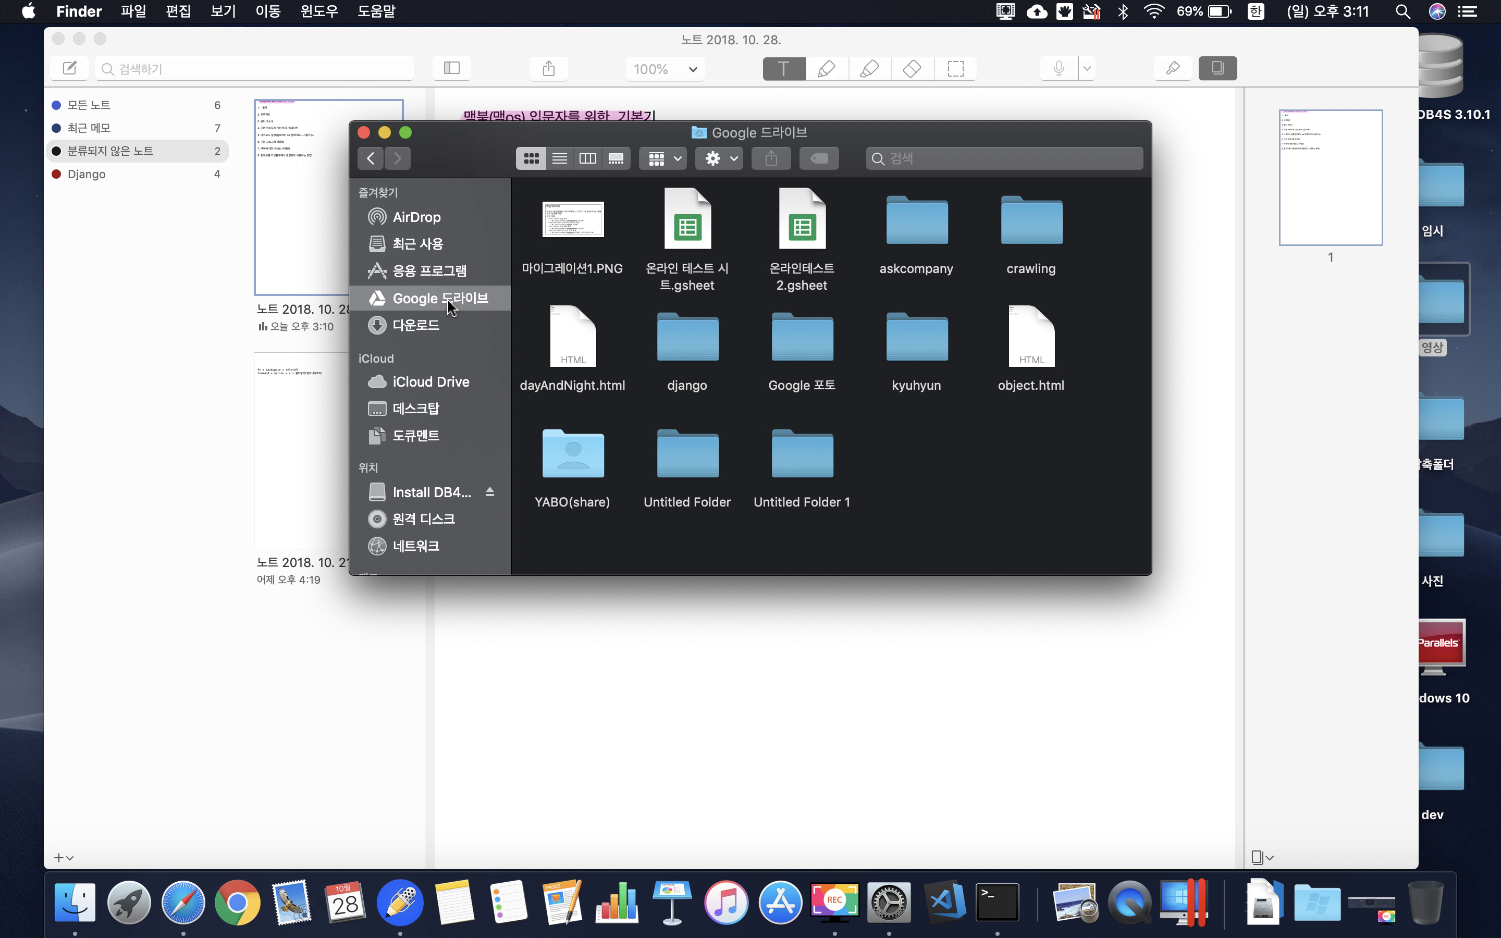
pyautogui.click(456, 282)
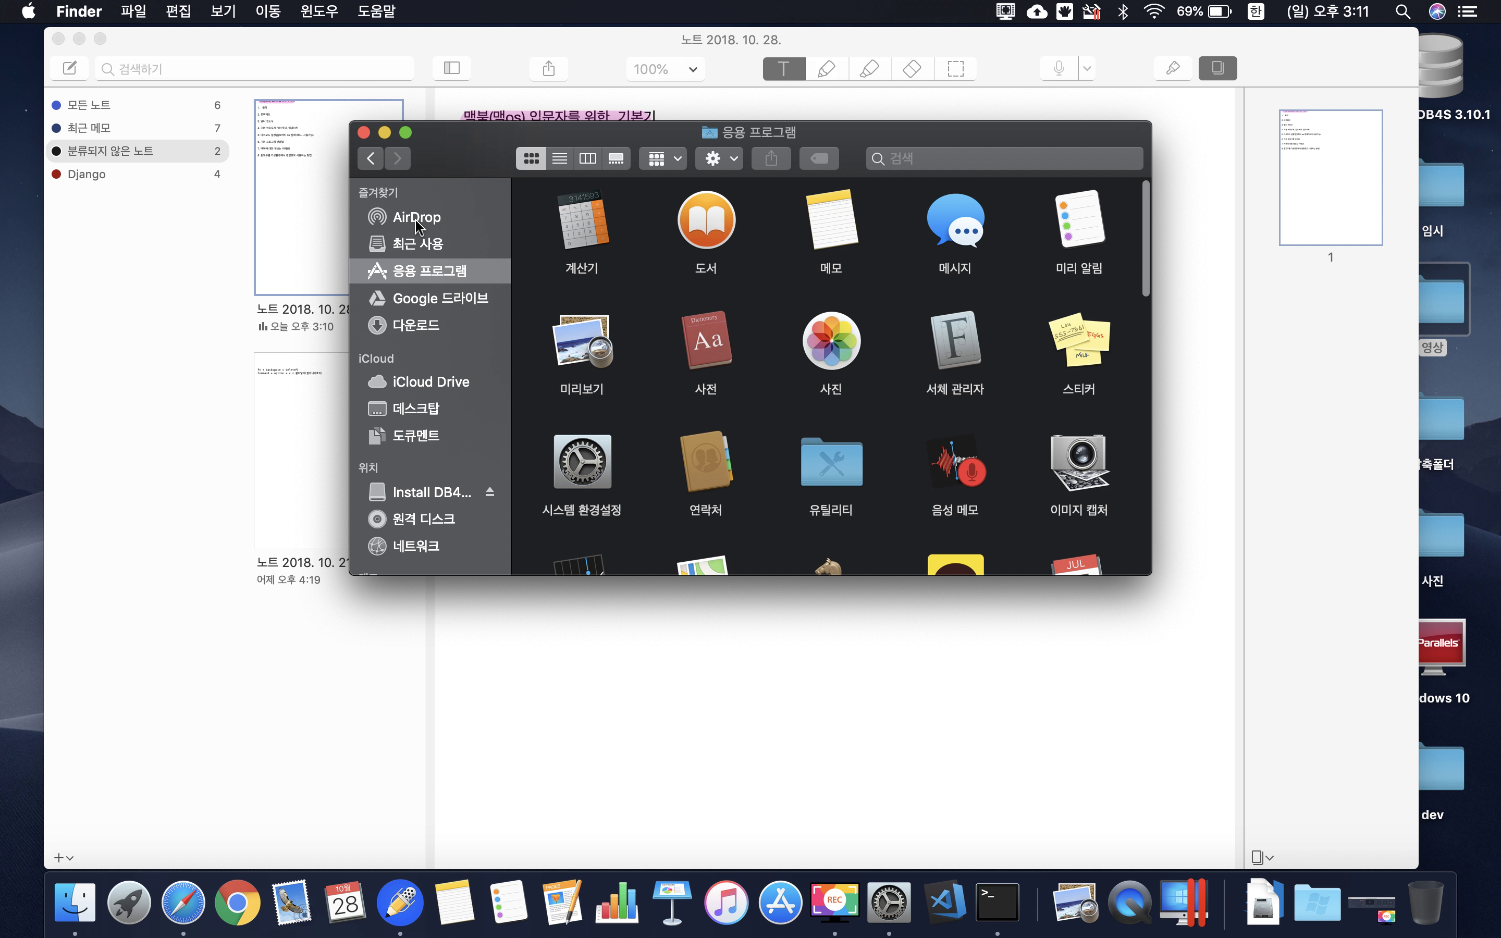
pyautogui.click(365, 133)
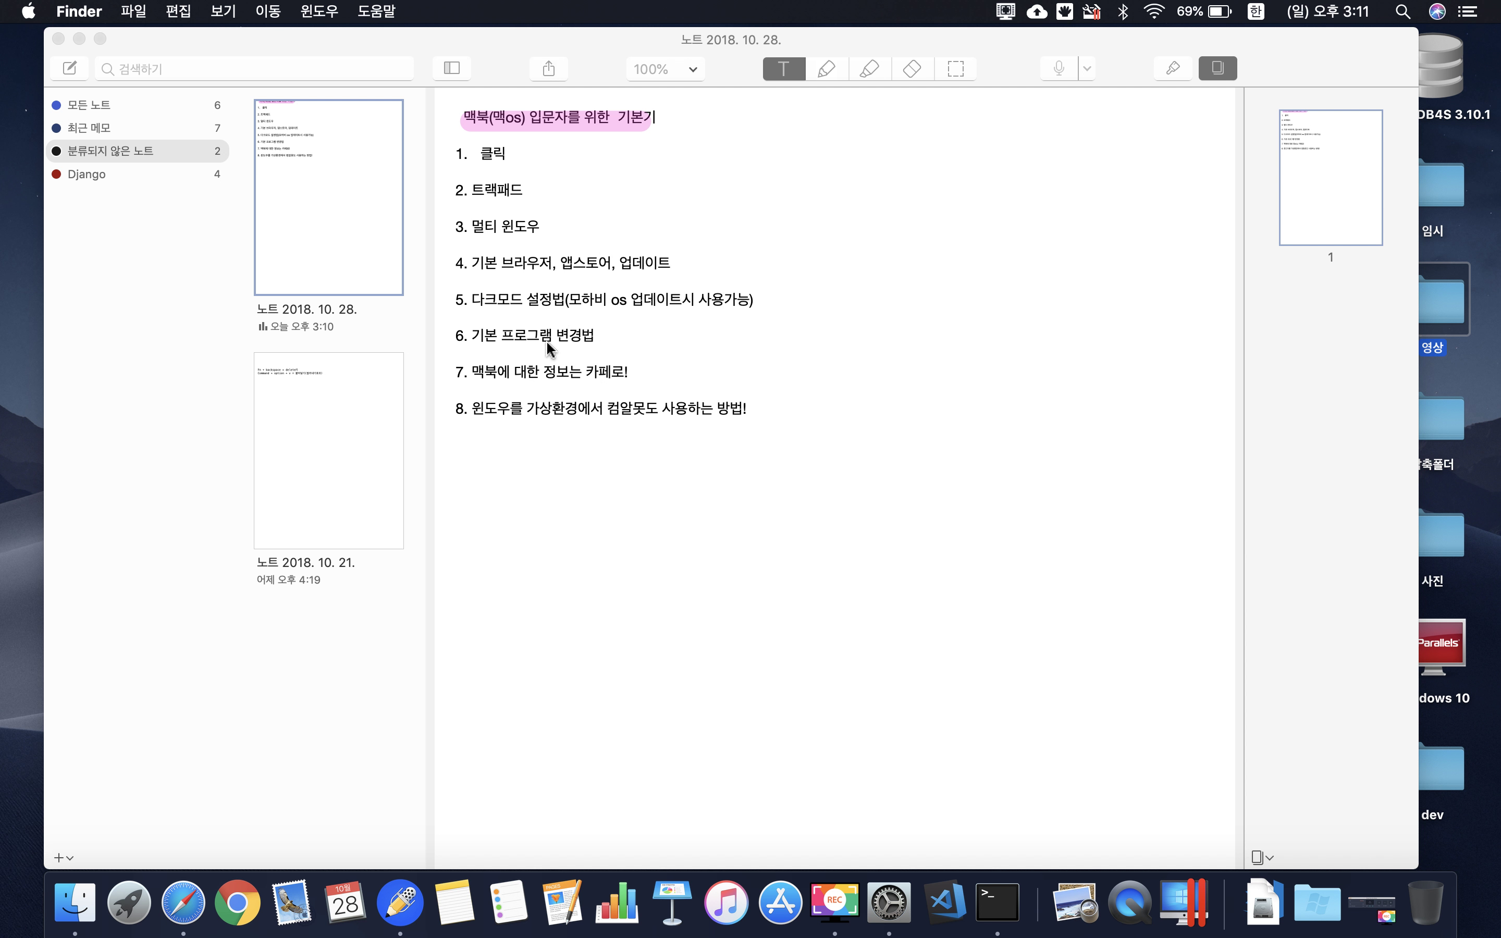